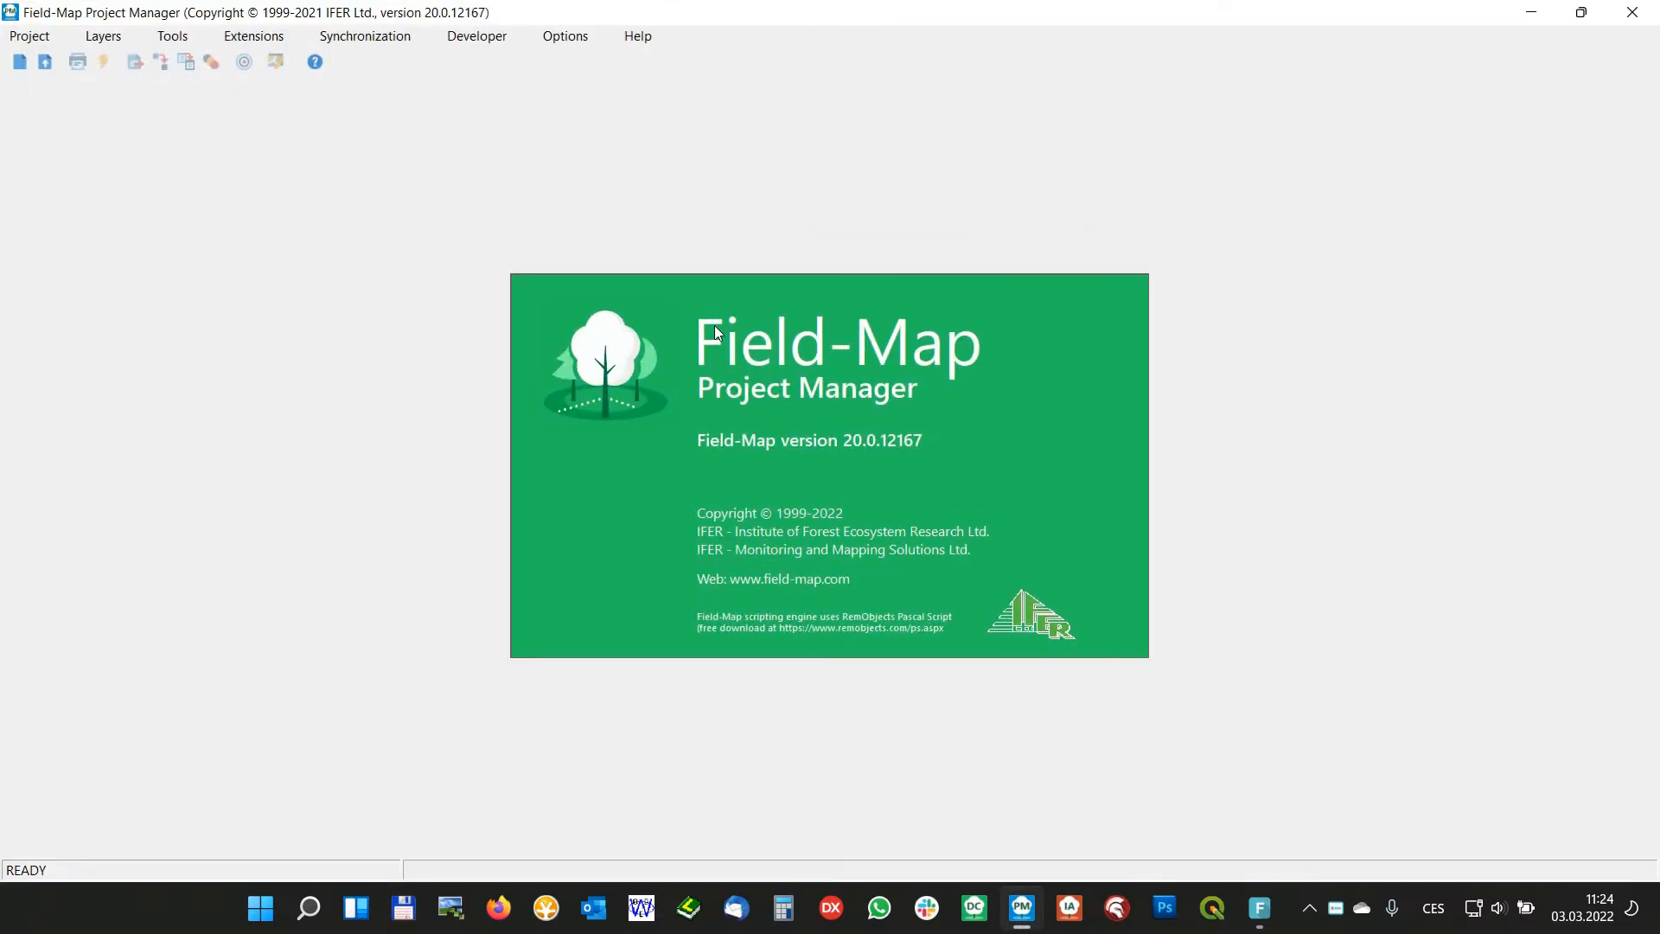
Open the ExampleProject_20 project and select Serbian spruce in the Species lookup list of the Trees layer
{"action": "left_click", "coordinate": [45, 63]}
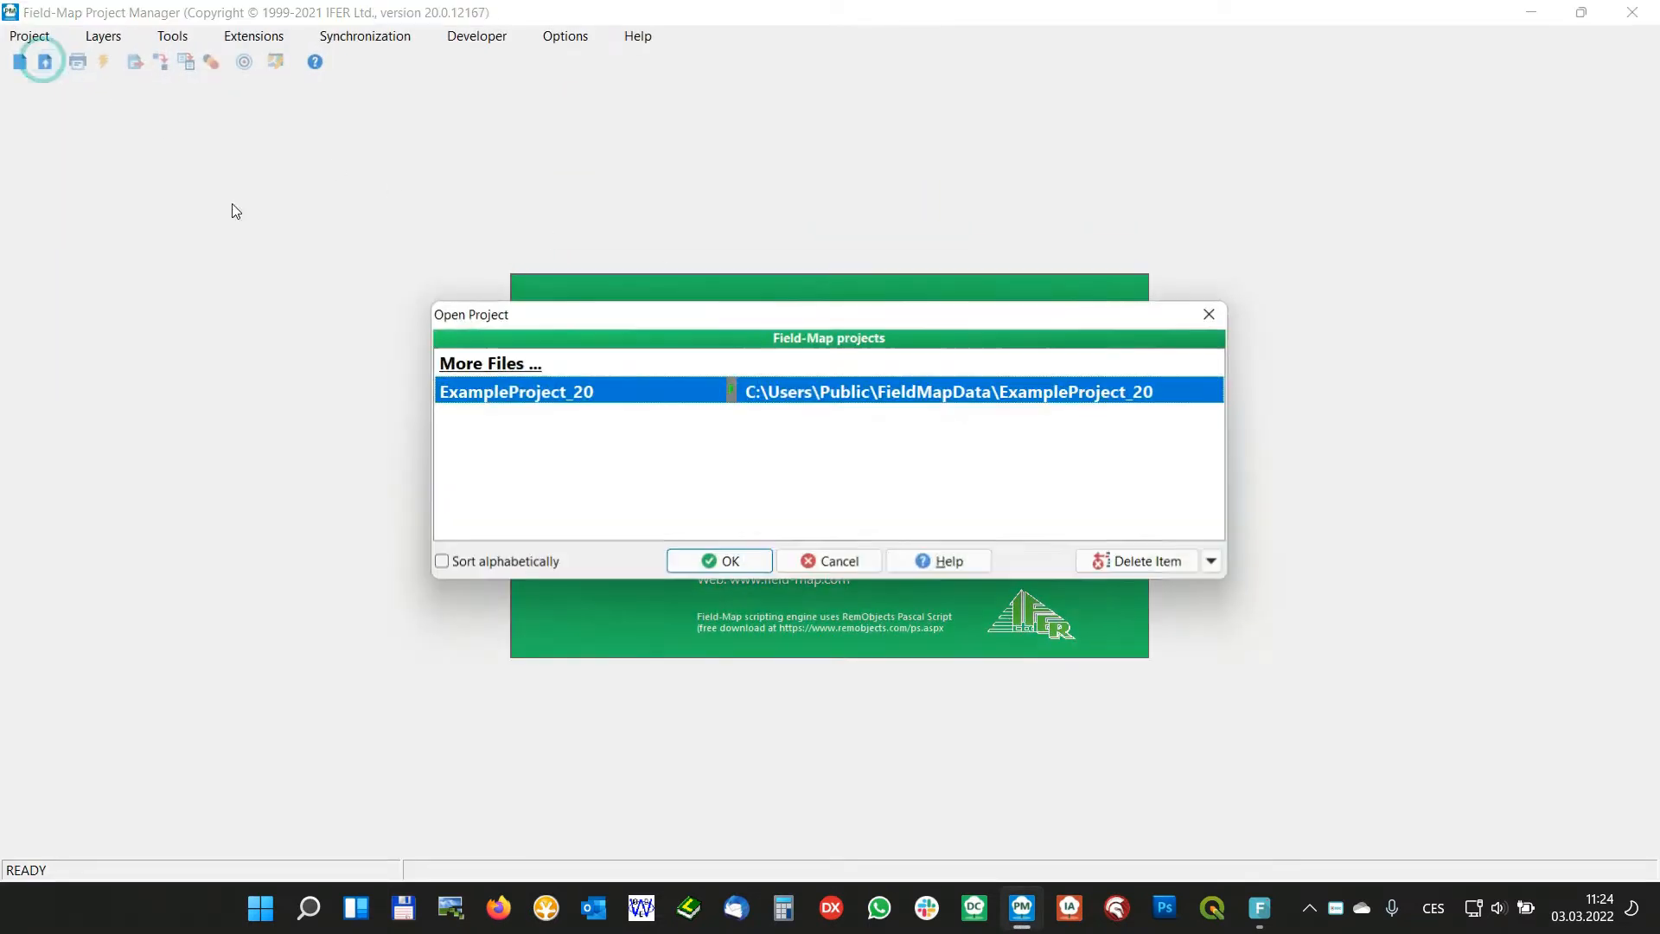
{"action": "double_click", "coordinate": [846, 394]}
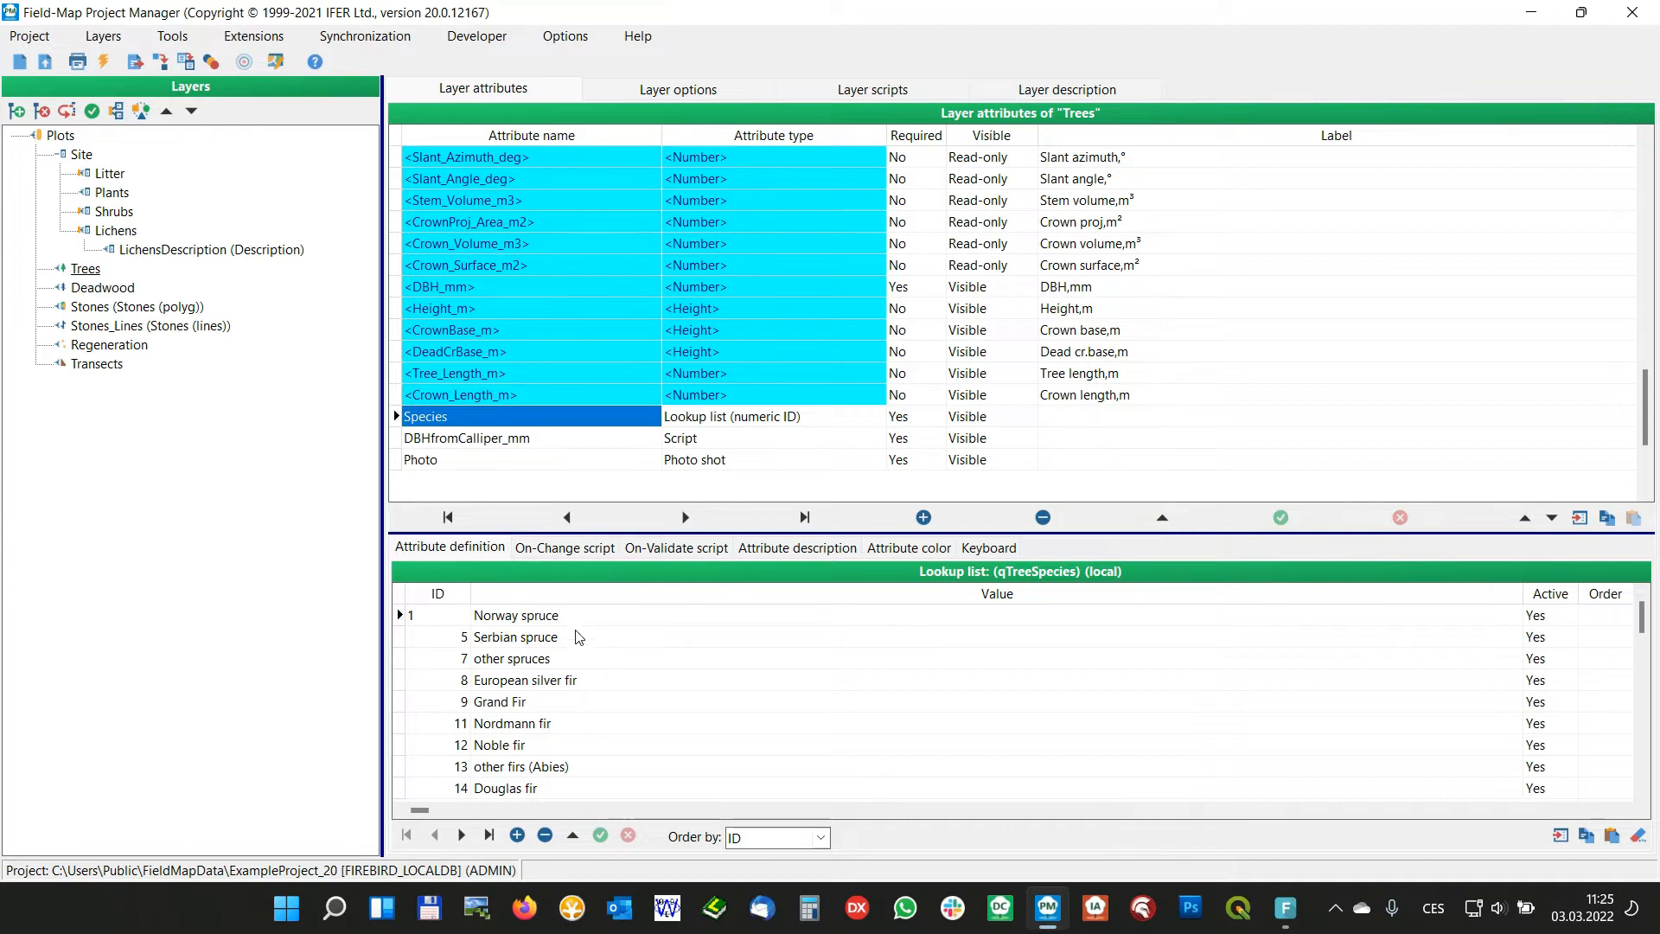
{"action": "left_click", "coordinate": [529, 647]}
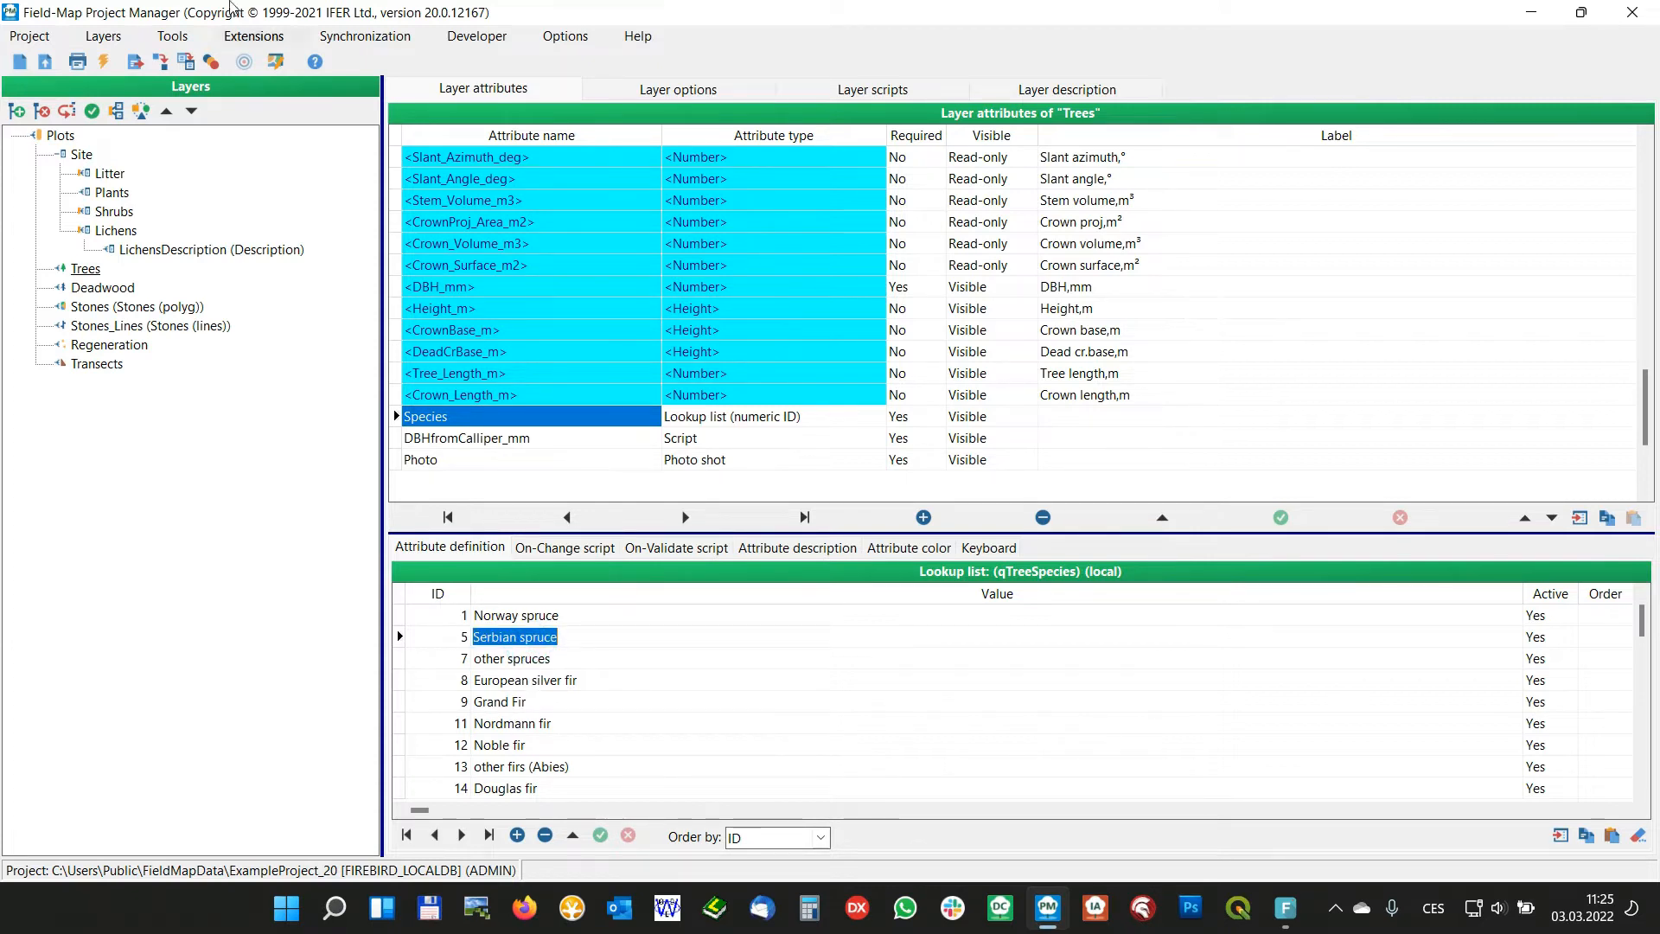
Examine the three value columns of the Trees species list in the multilingual lookup list editor, then close the editor
{"action": "left_click", "coordinate": [176, 38]}
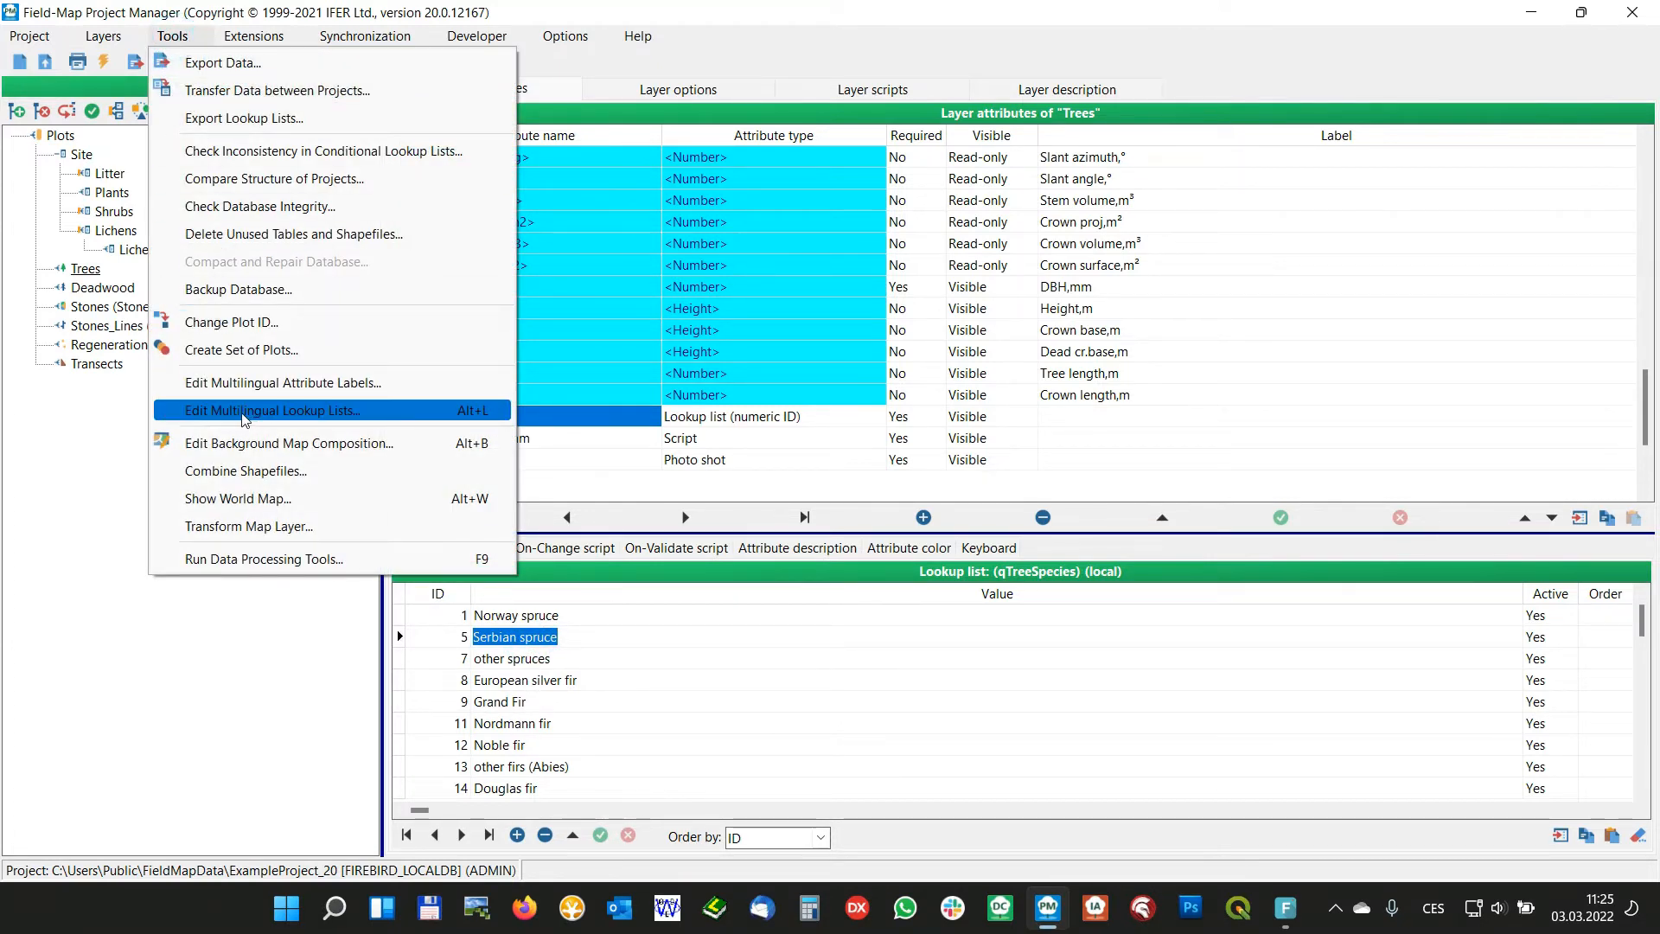
{"action": "left_click", "coordinate": [309, 412]}
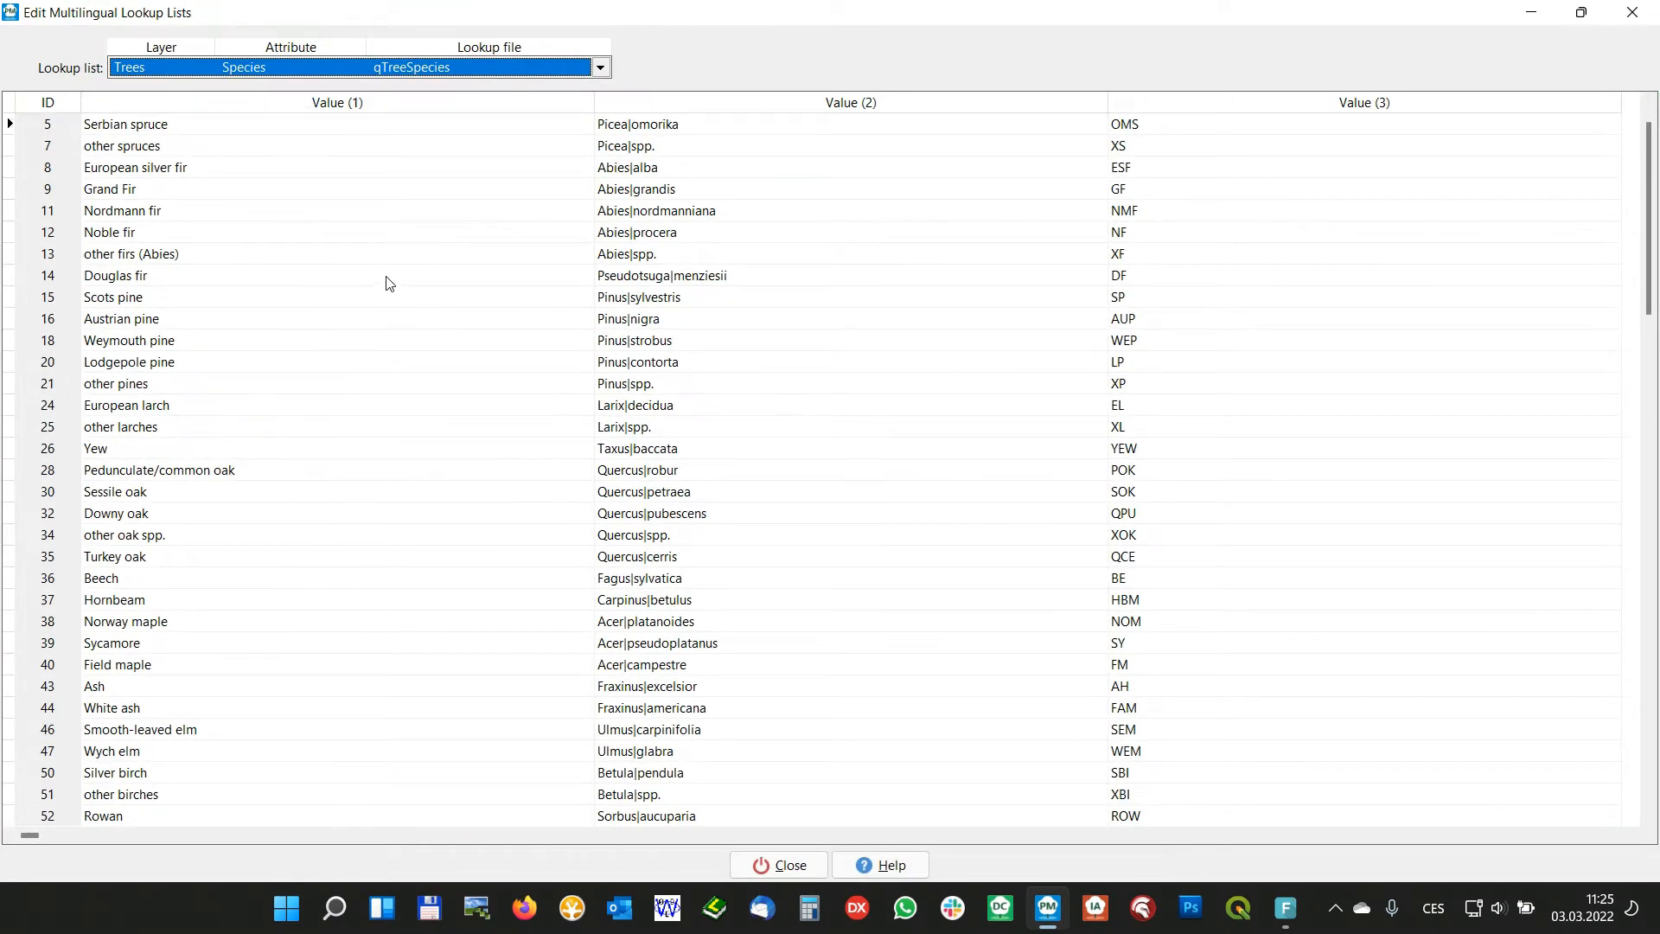
{"action": "left_click", "coordinate": [278, 281]}
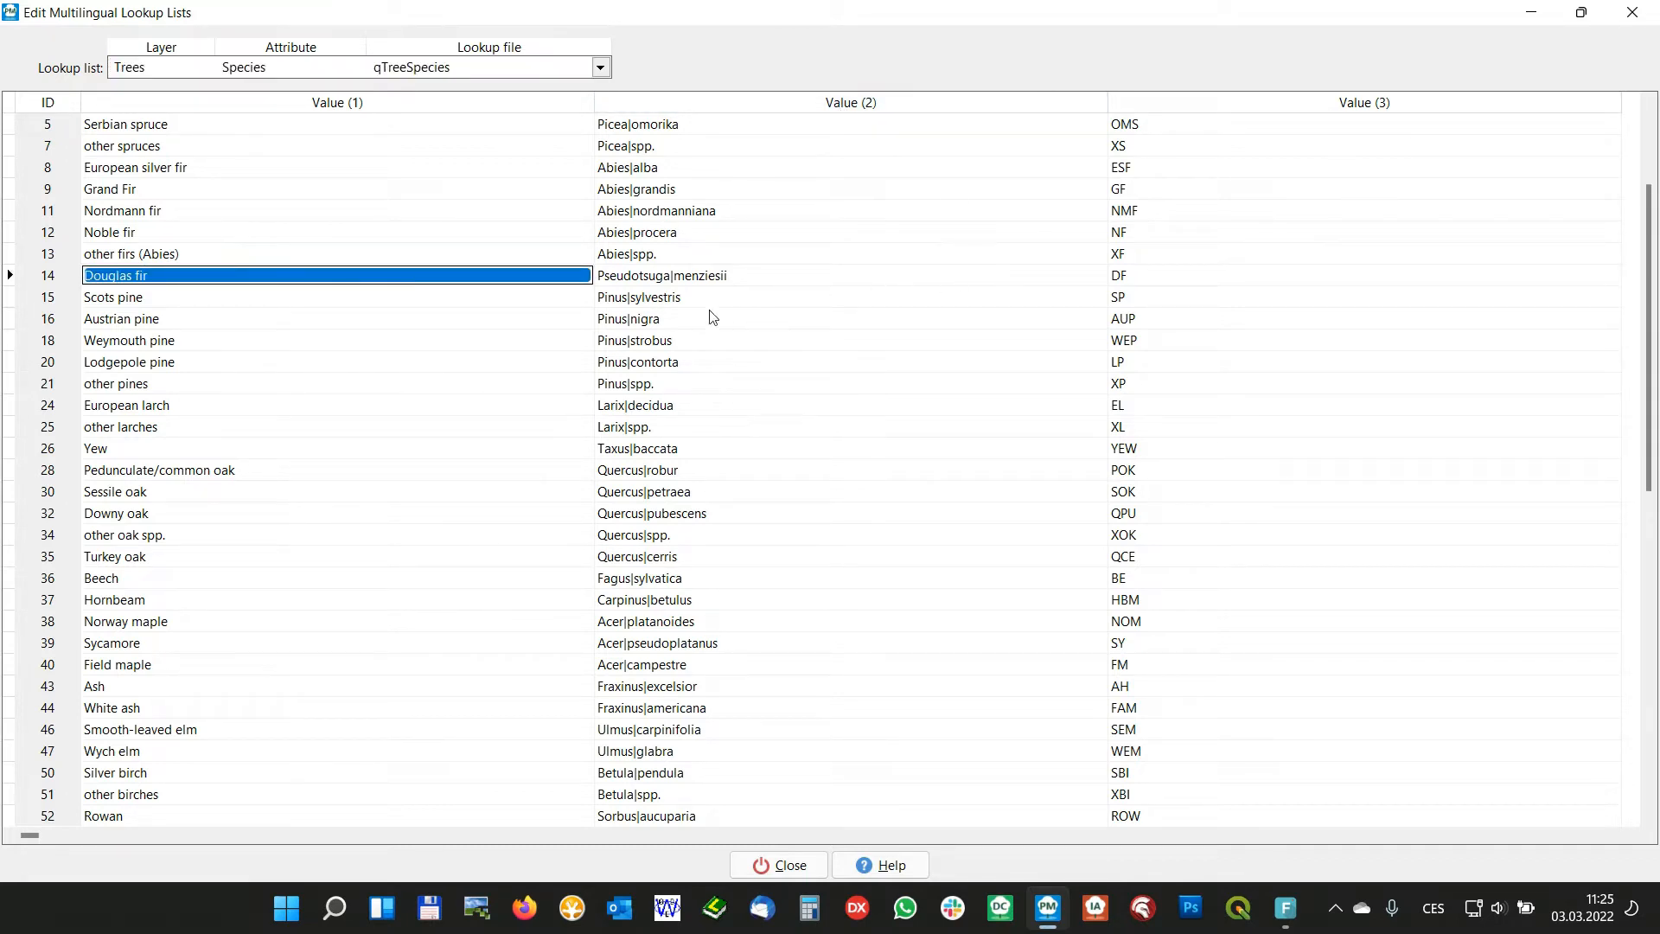
{"action": "left_click", "coordinate": [145, 170]}
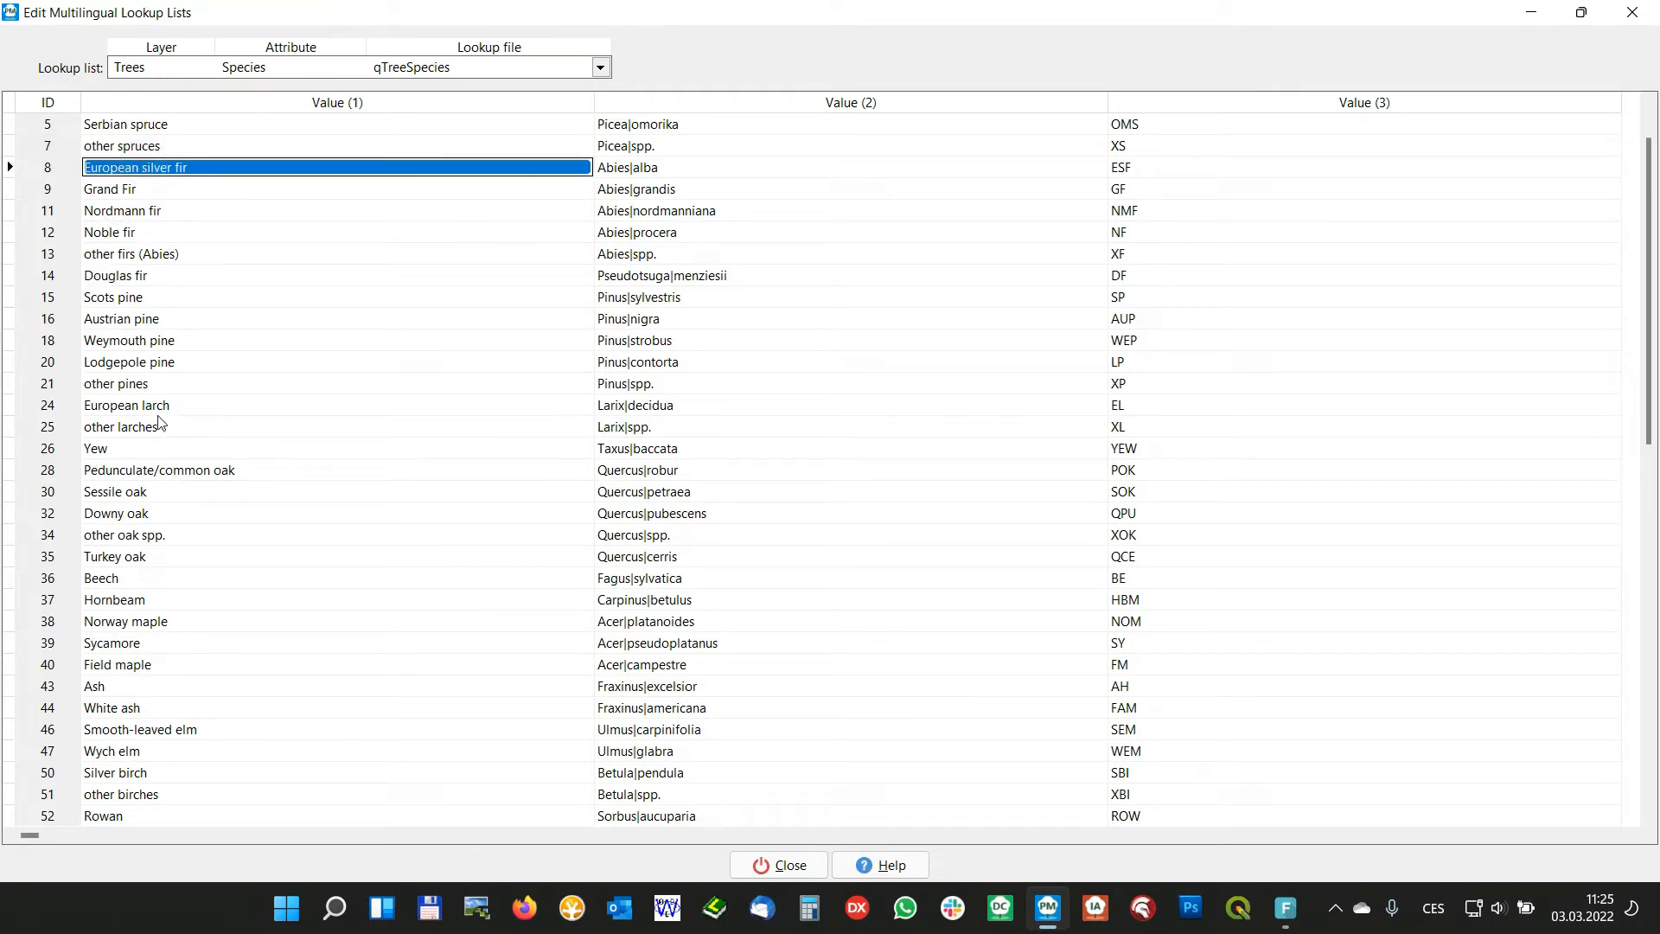
{"action": "left_click", "coordinate": [693, 258]}
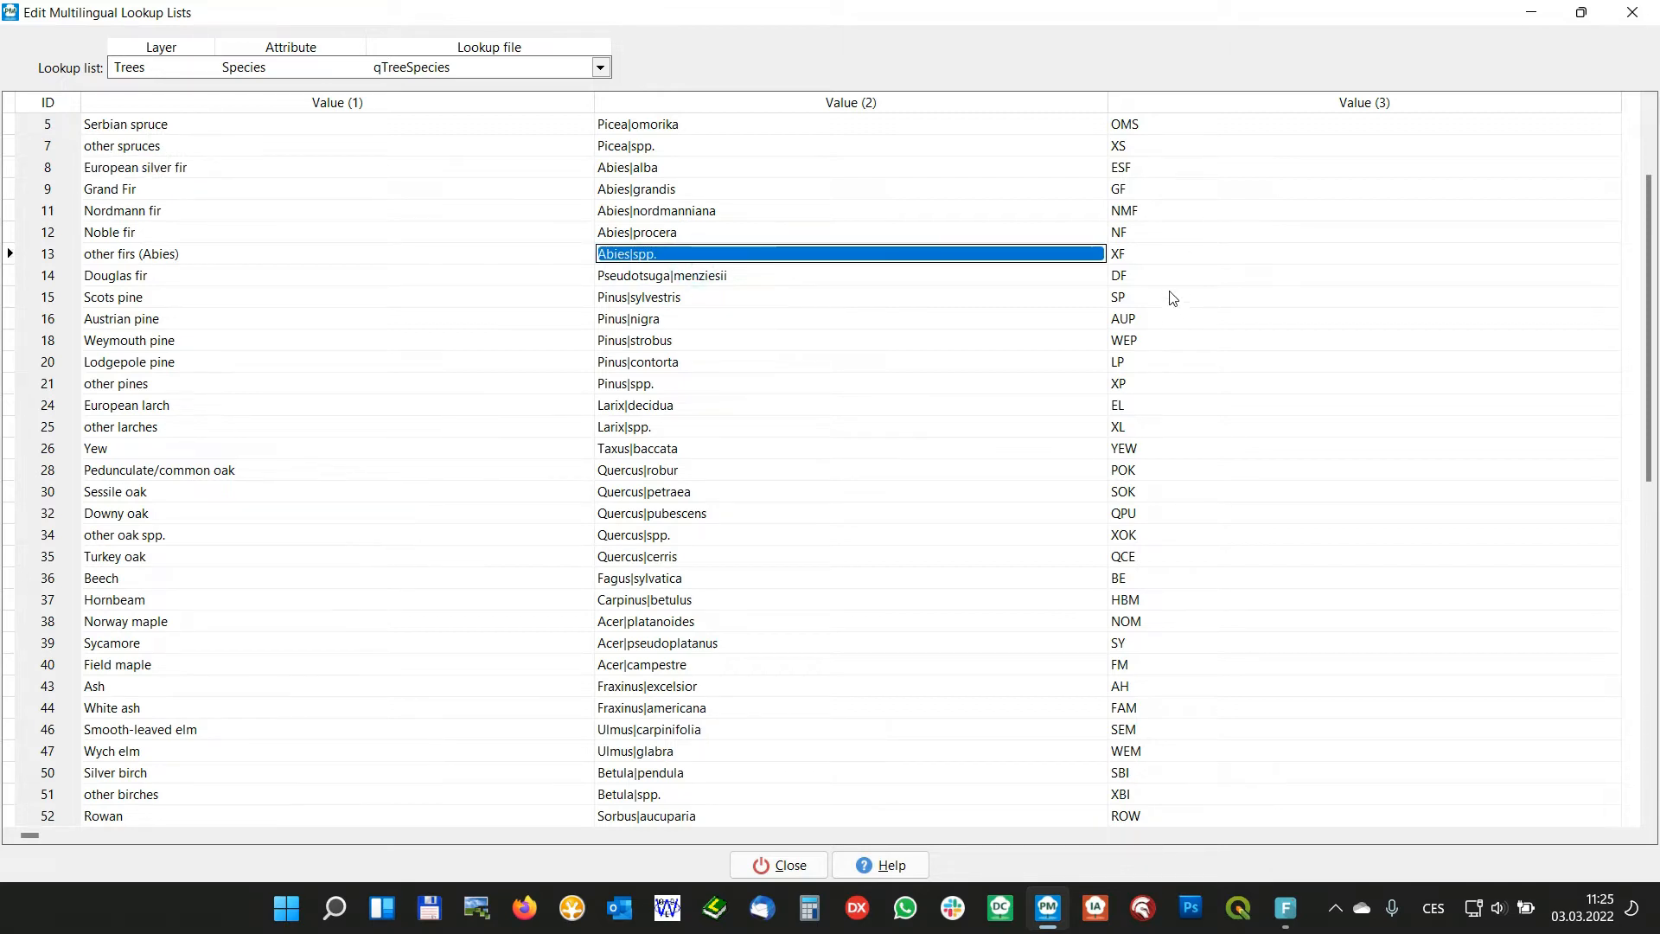
{"action": "left_click", "coordinate": [1169, 257]}
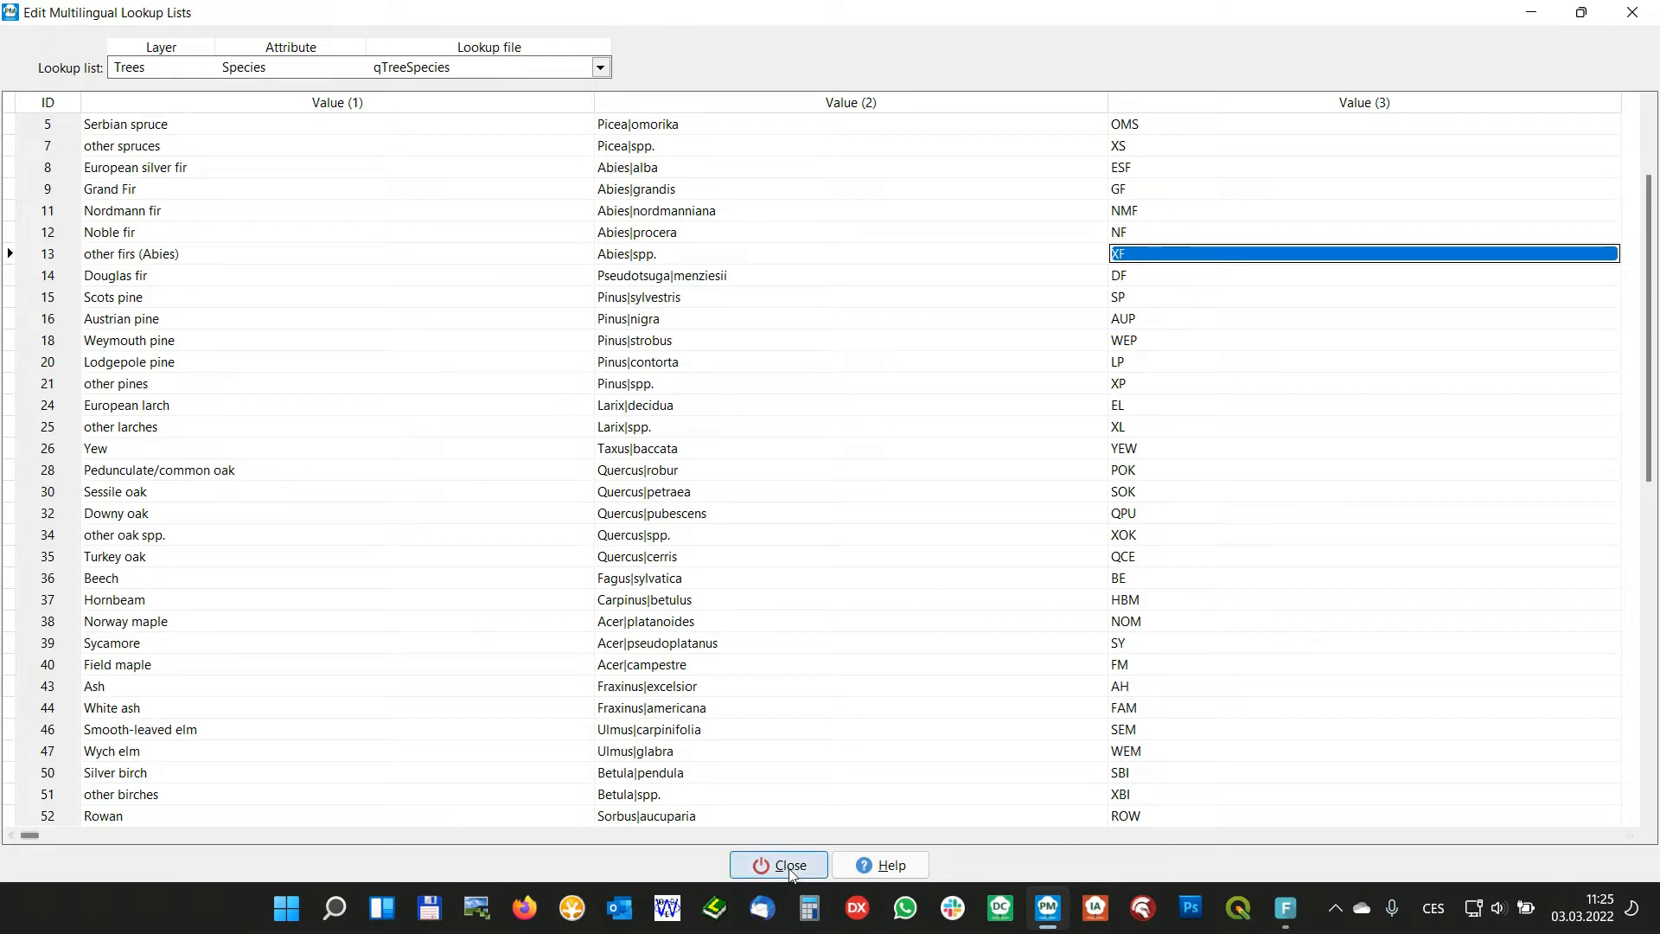
{"action": "left_click", "coordinate": [1206, 213]}
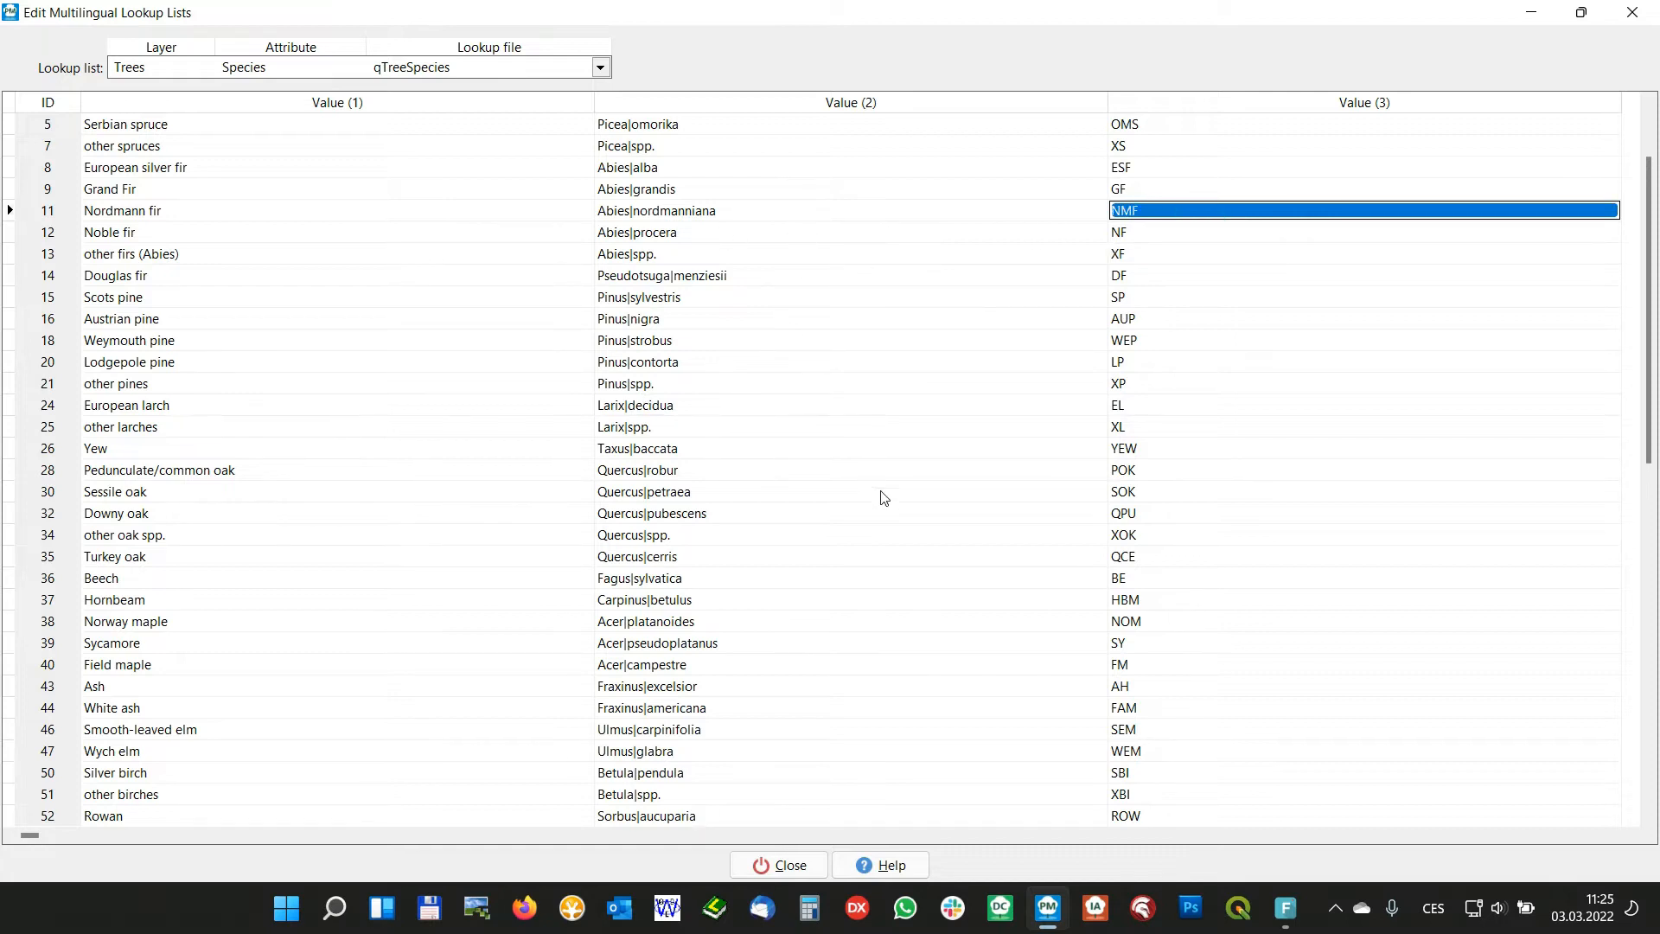
{"action": "left_click", "coordinate": [782, 865]}
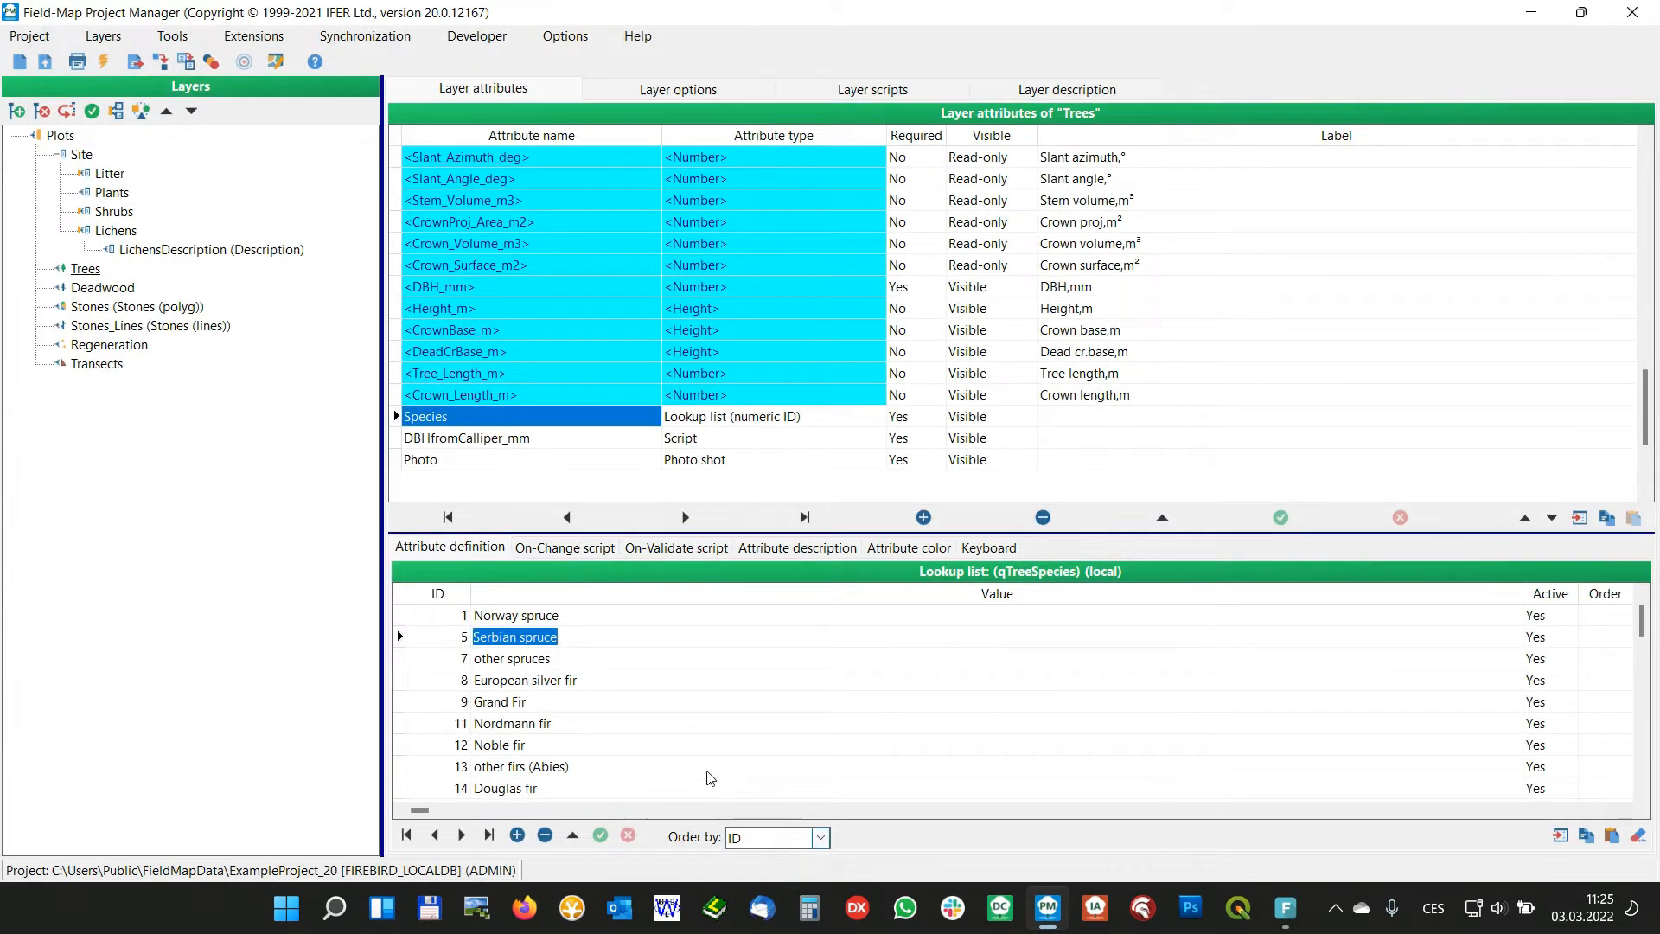
Copy the species lookup list and paste it into a new blank Excel workbook starting at cell A1
{"action": "left_click", "coordinate": [1587, 841]}
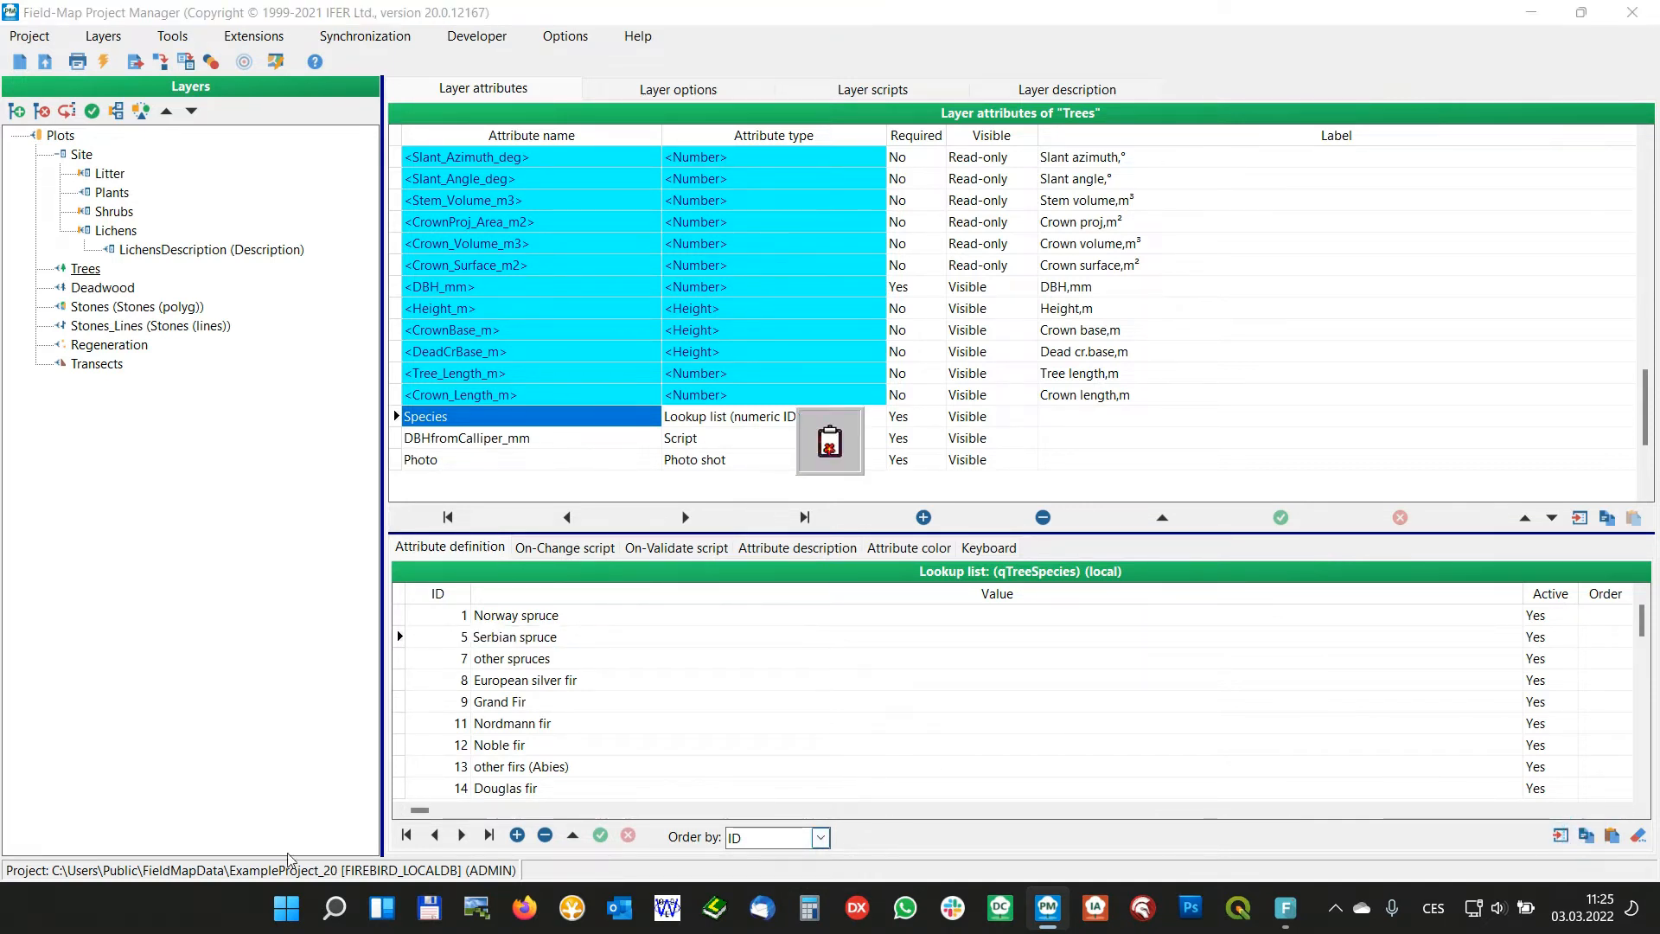
{"action": "left_click", "coordinate": [300, 906]}
{"action": "type", "text": "excel"}
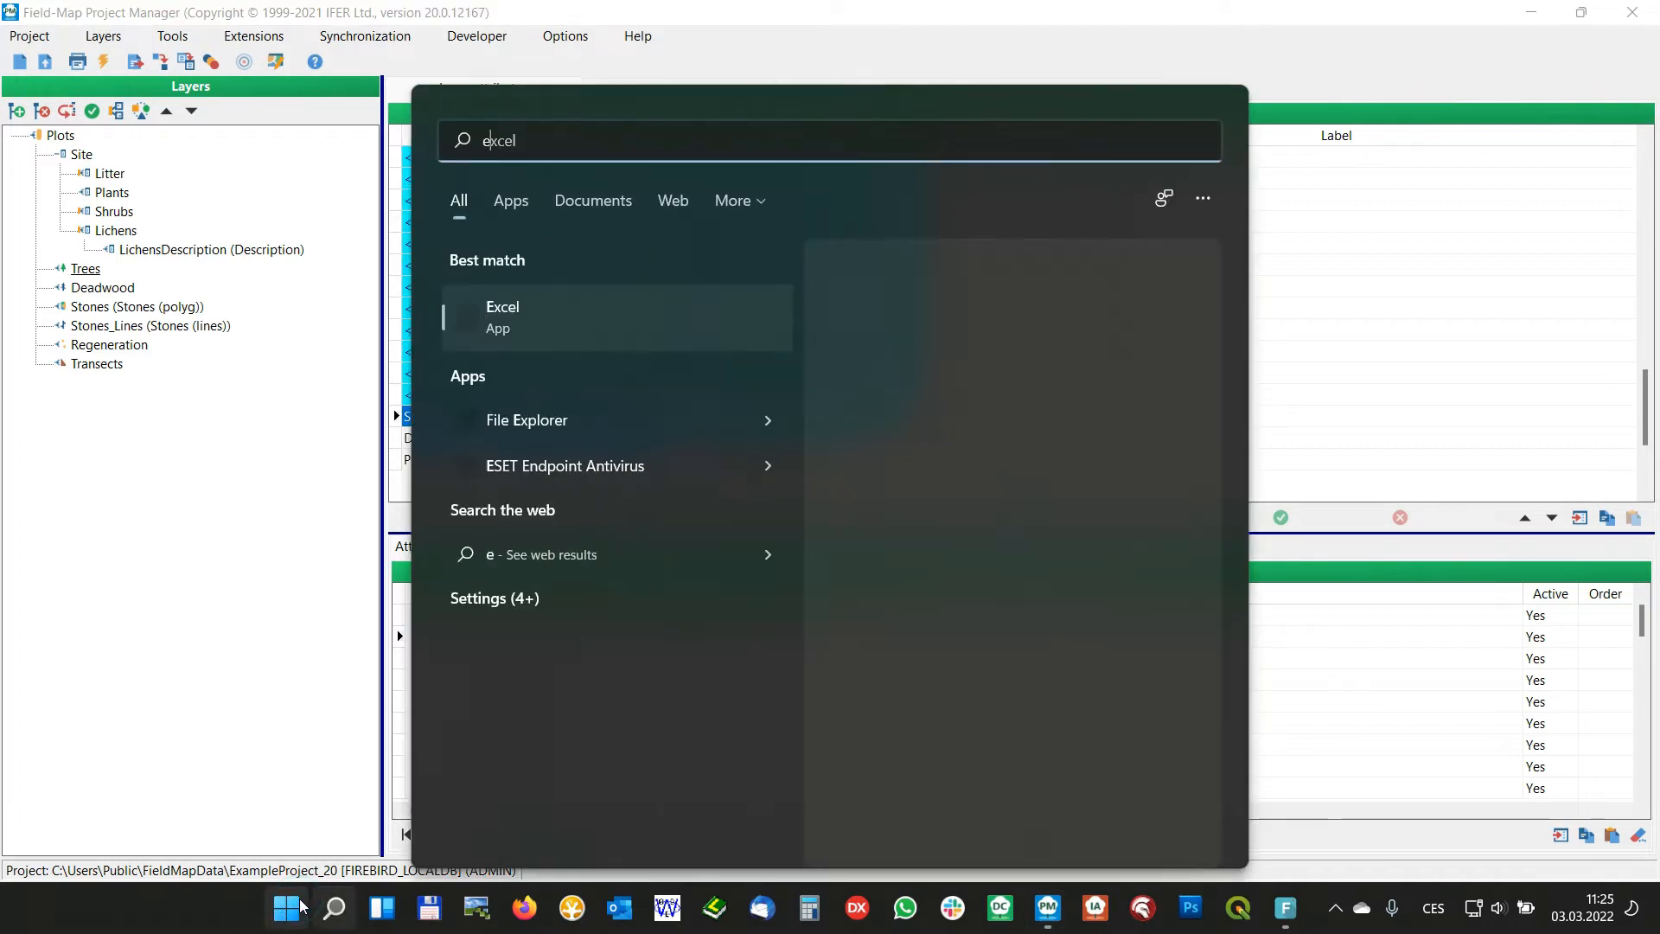
{"action": "left_click", "coordinate": [553, 335]}
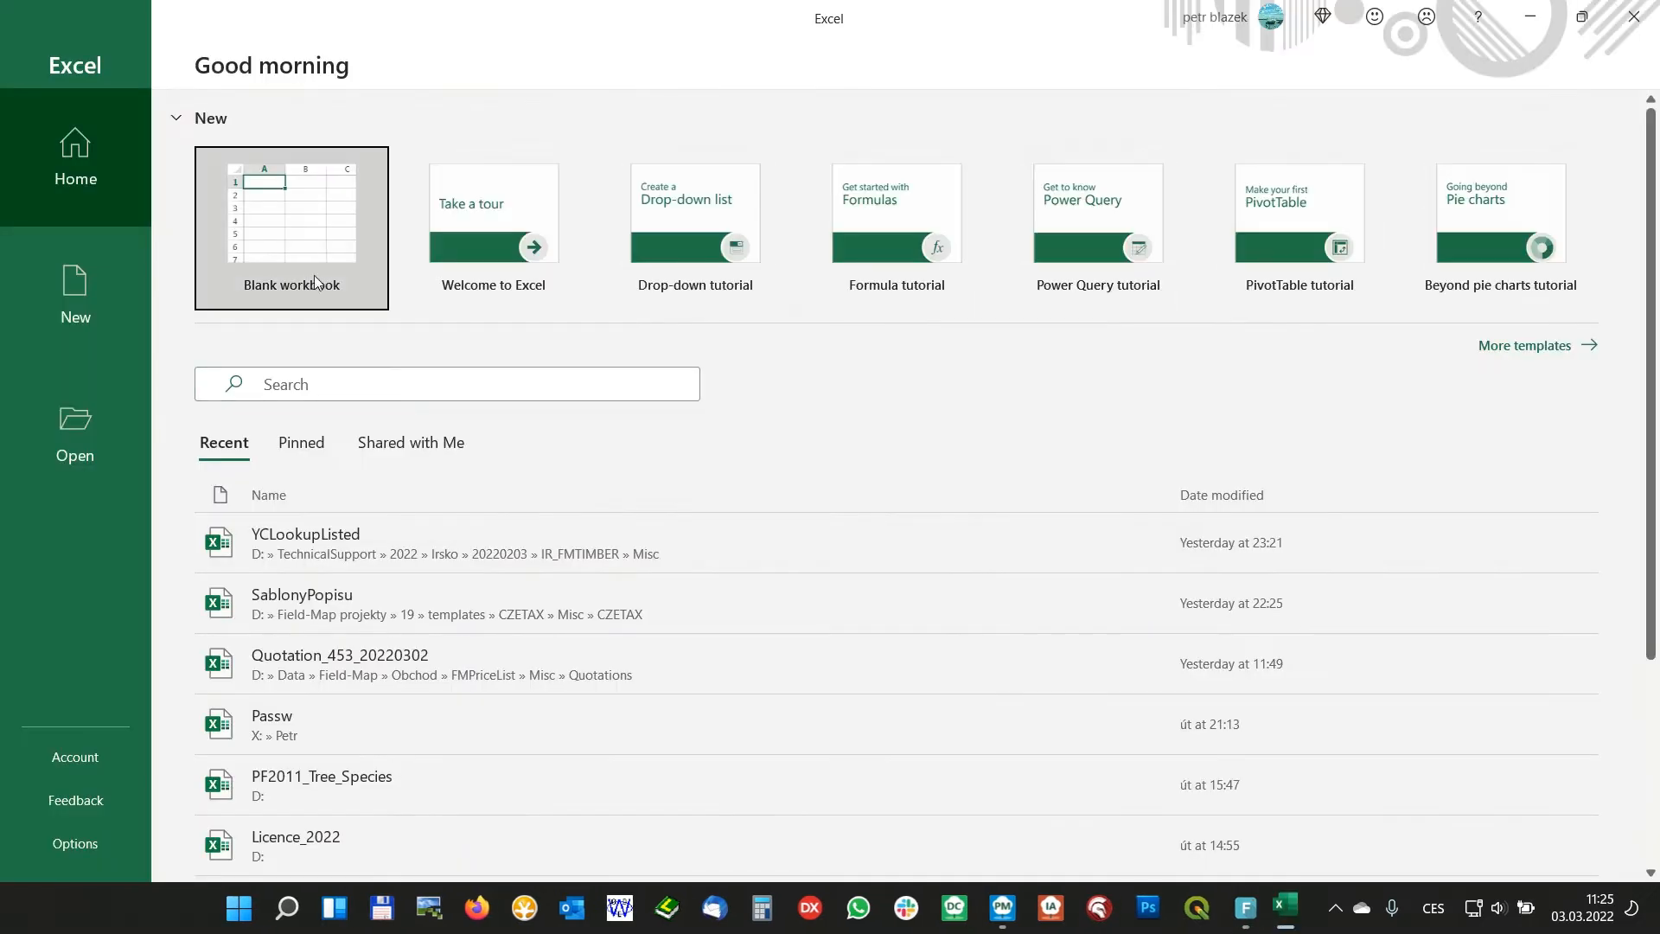
{"action": "left_click", "coordinate": [283, 227]}
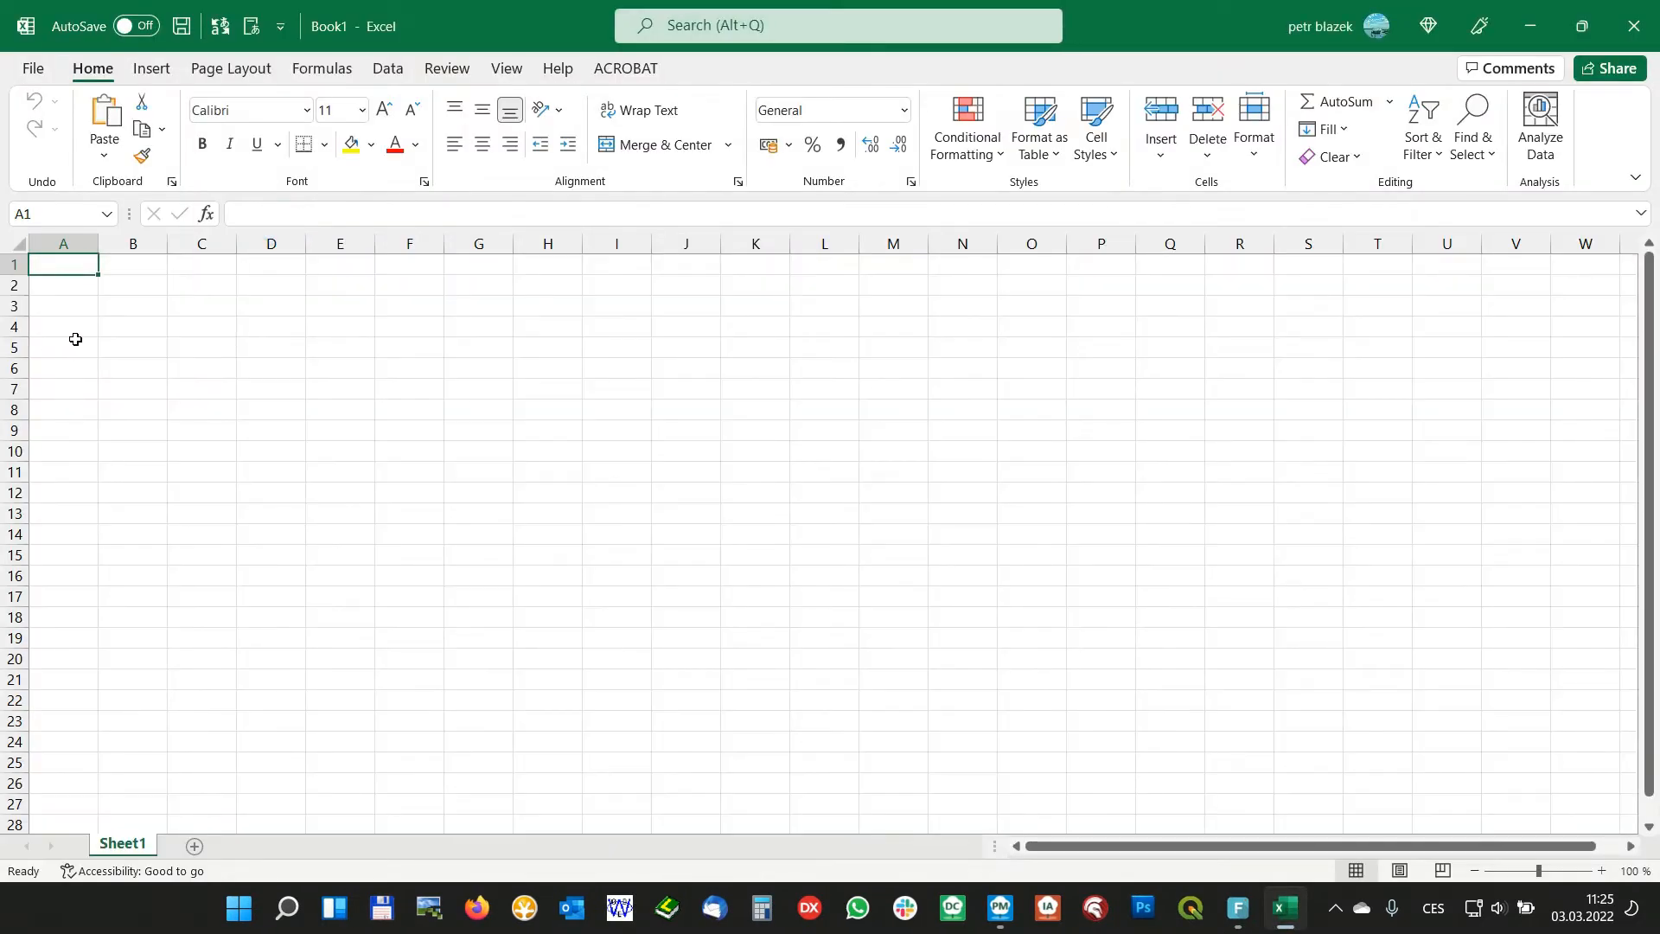
{"action": "key", "text": "ctrl+v"}
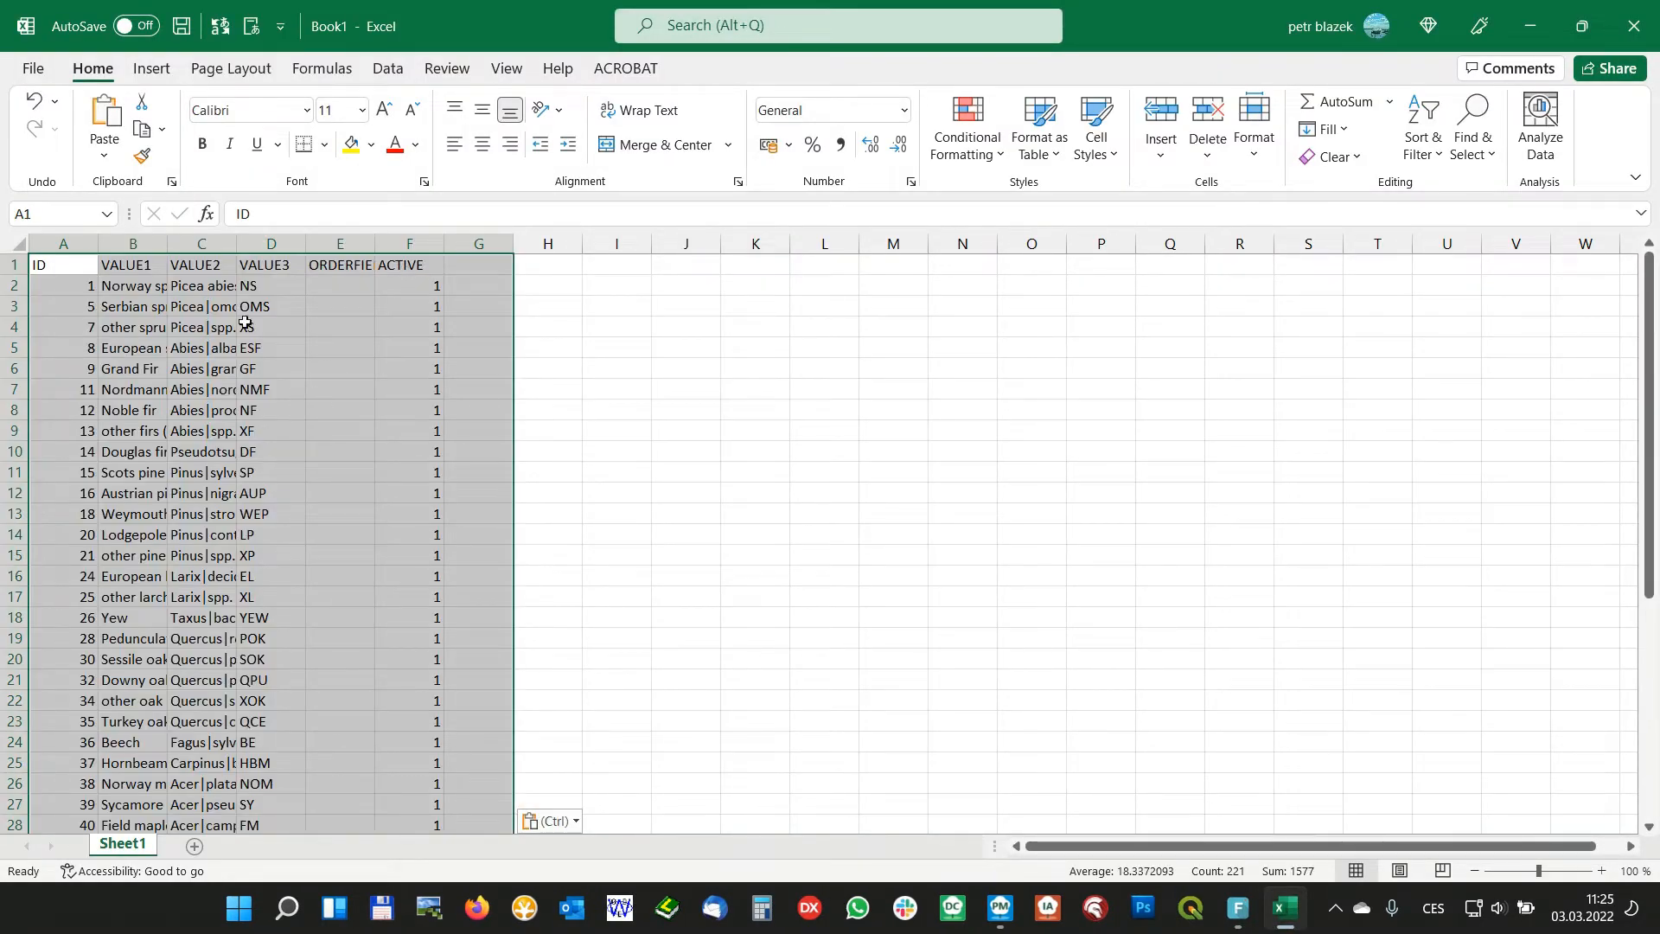
Fit the VALUE1, VALUE2 and VALUE3 columns to their contents and select the Norway spruce abbreviation in D2
{"action": "double_click", "coordinate": [165, 244]}
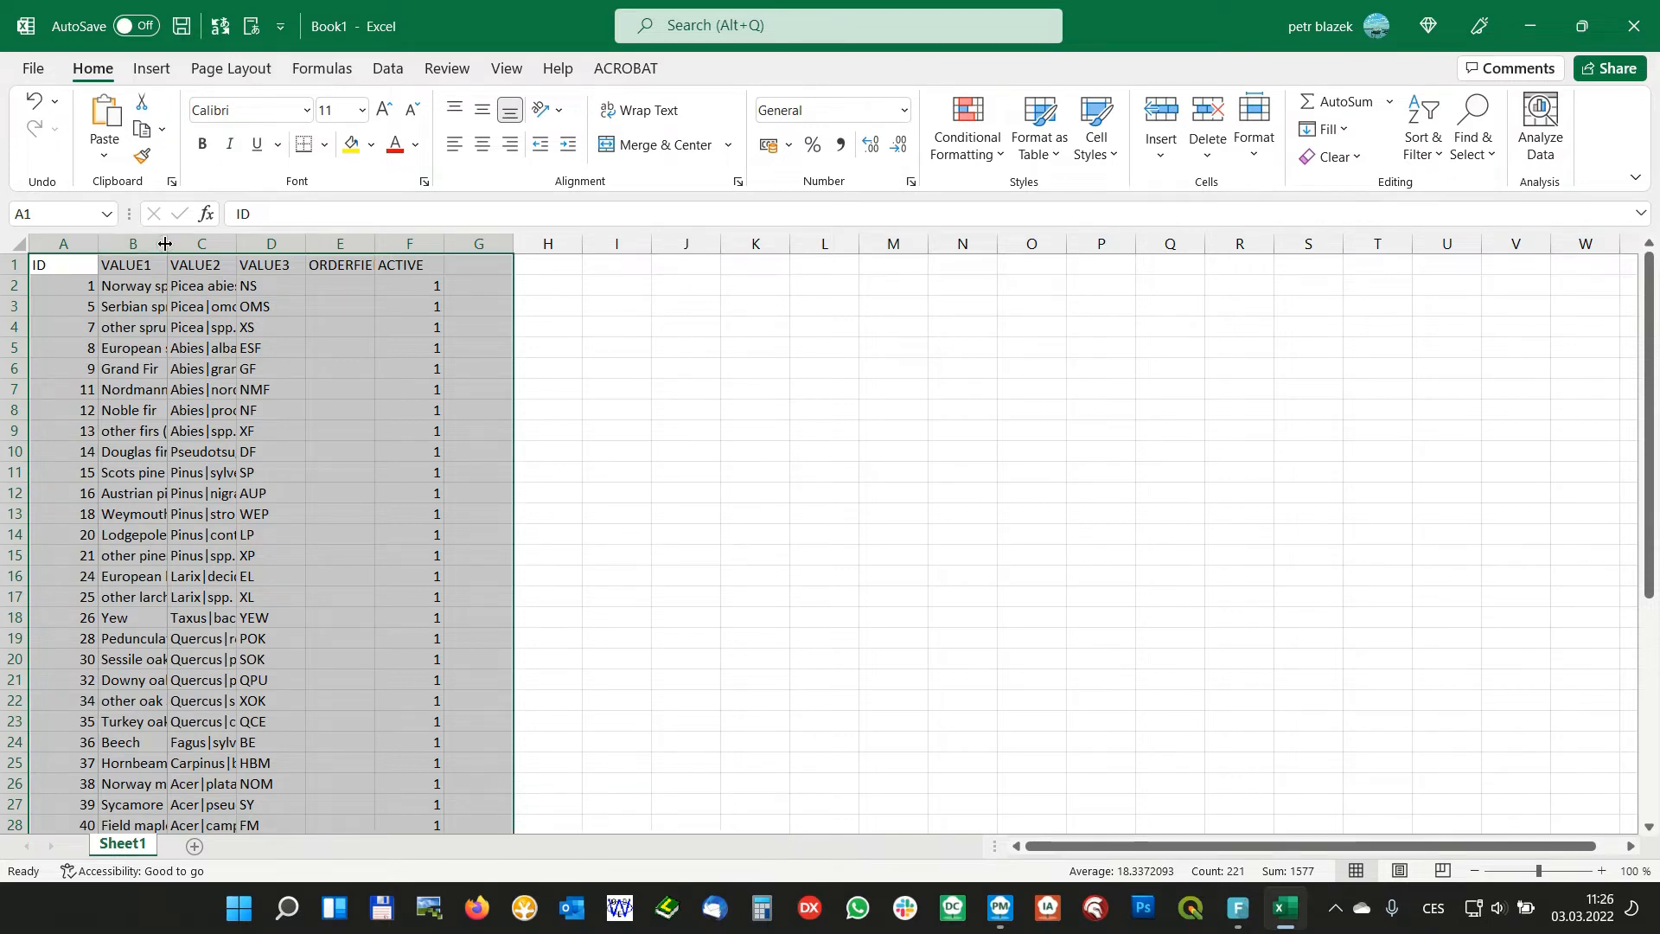
{"action": "double_click", "coordinate": [165, 244]}
{"action": "left_click", "coordinate": [348, 239]}
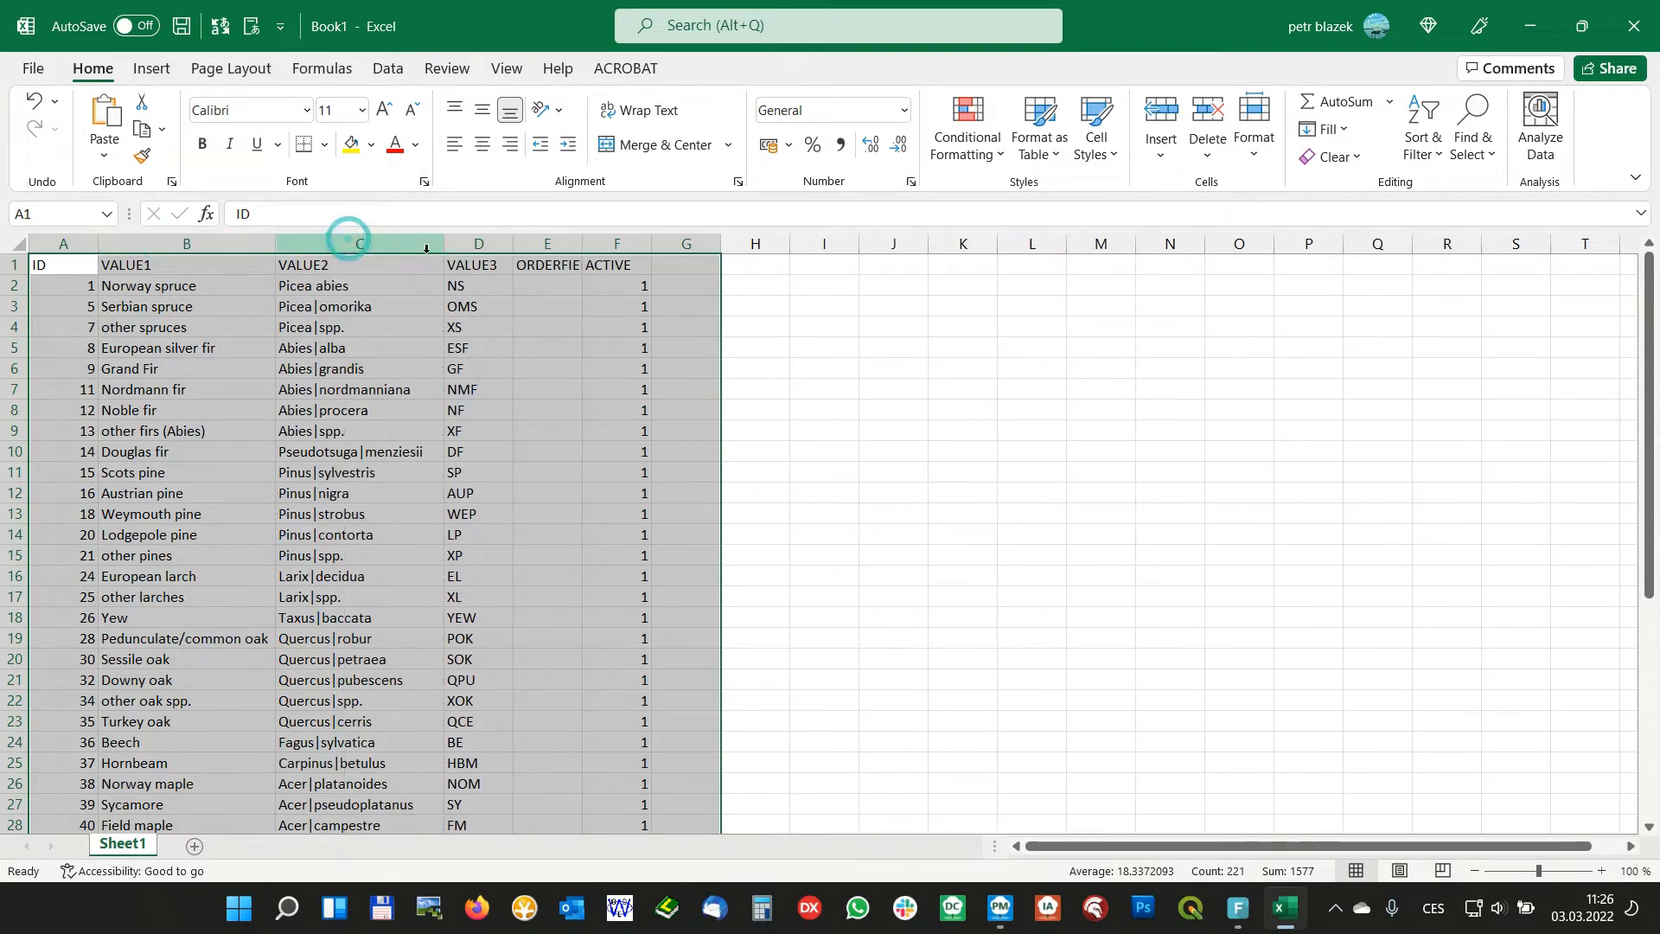
{"action": "double_click", "coordinate": [514, 243]}
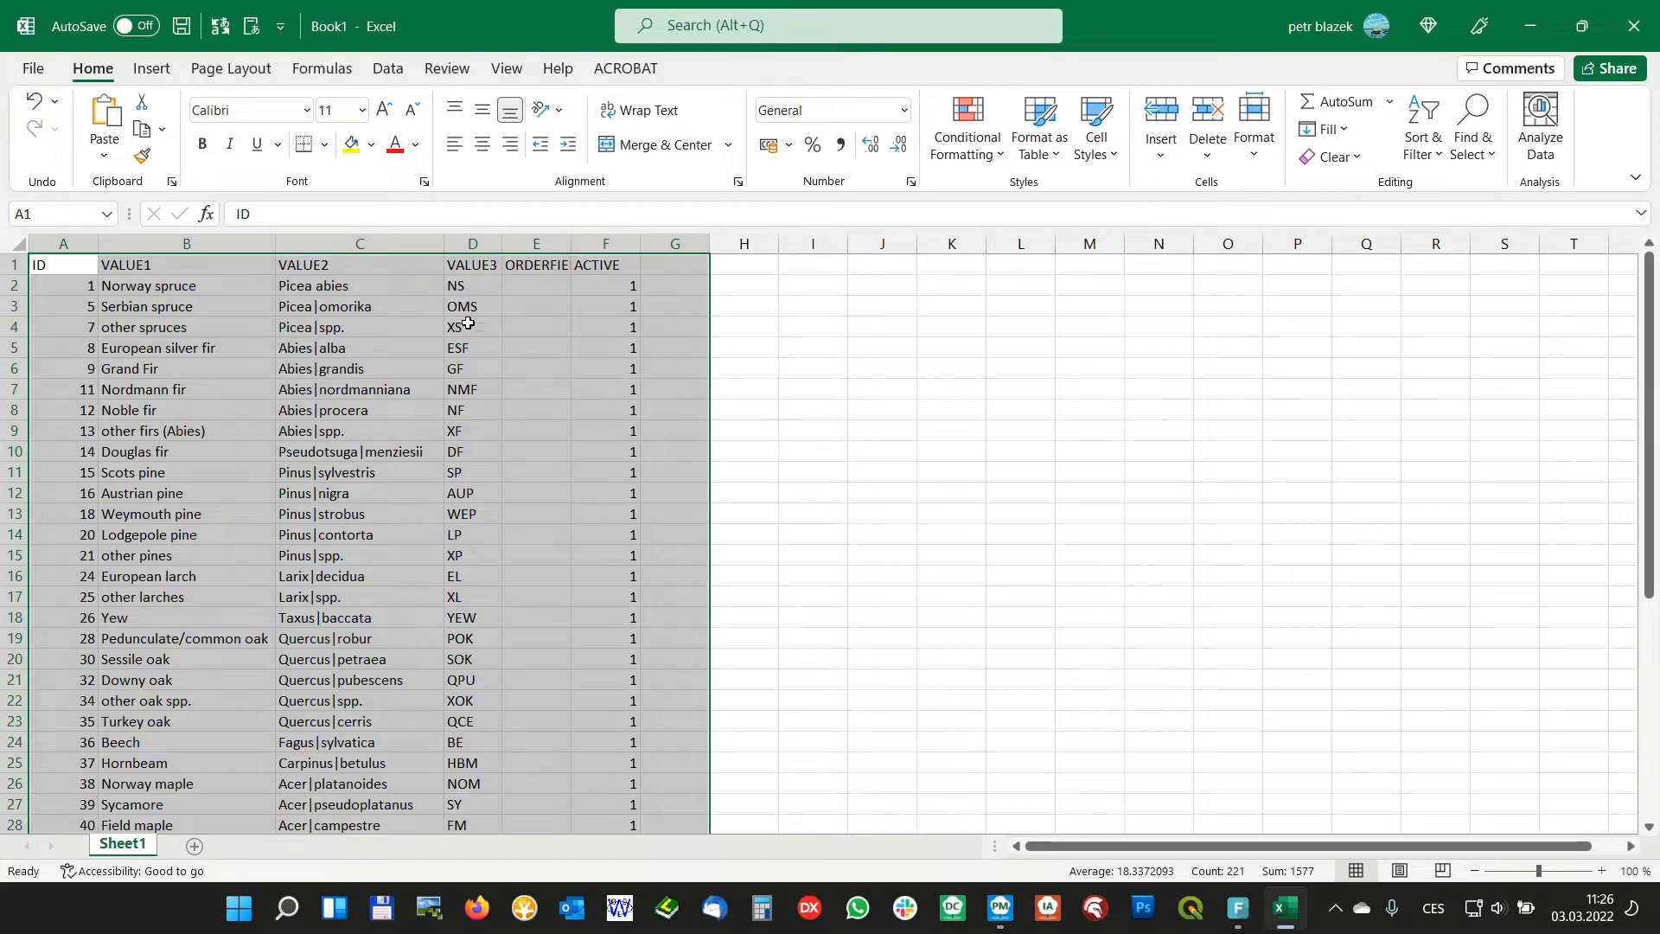
{"action": "left_click", "coordinate": [463, 288]}
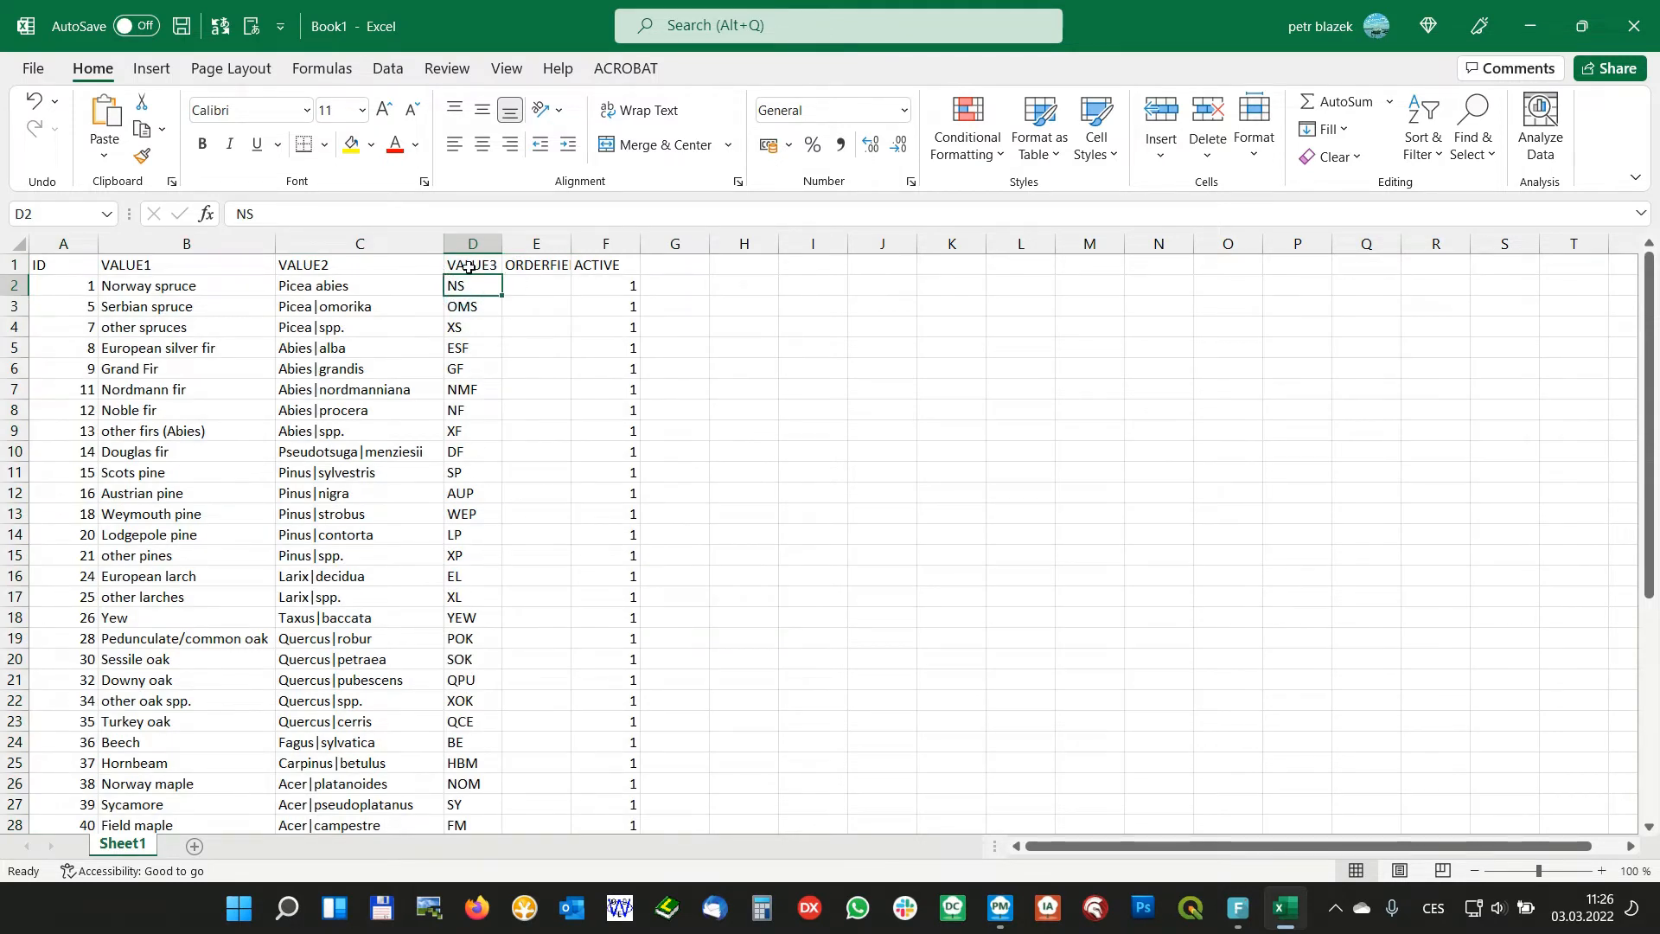
Back in Field-Map Project Manager, set the Species custom keyboard to use abbreviations contained in Value3, and close the program
{"action": "key", "text": "alt+Tab"}
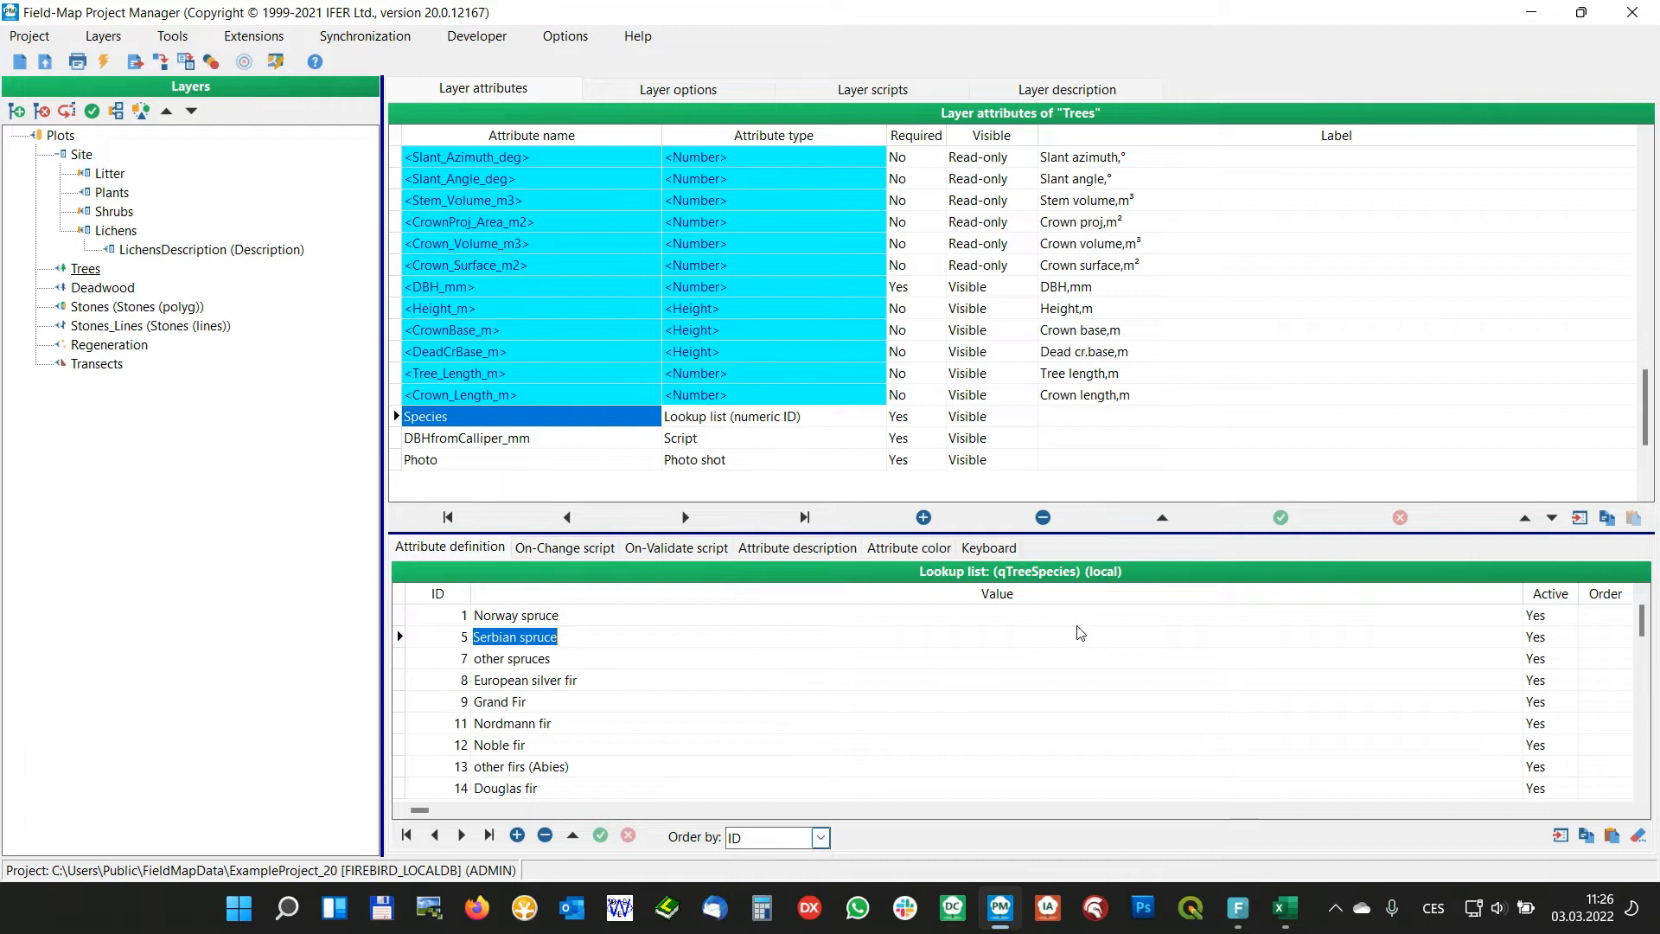
{"action": "left_click", "coordinate": [984, 552]}
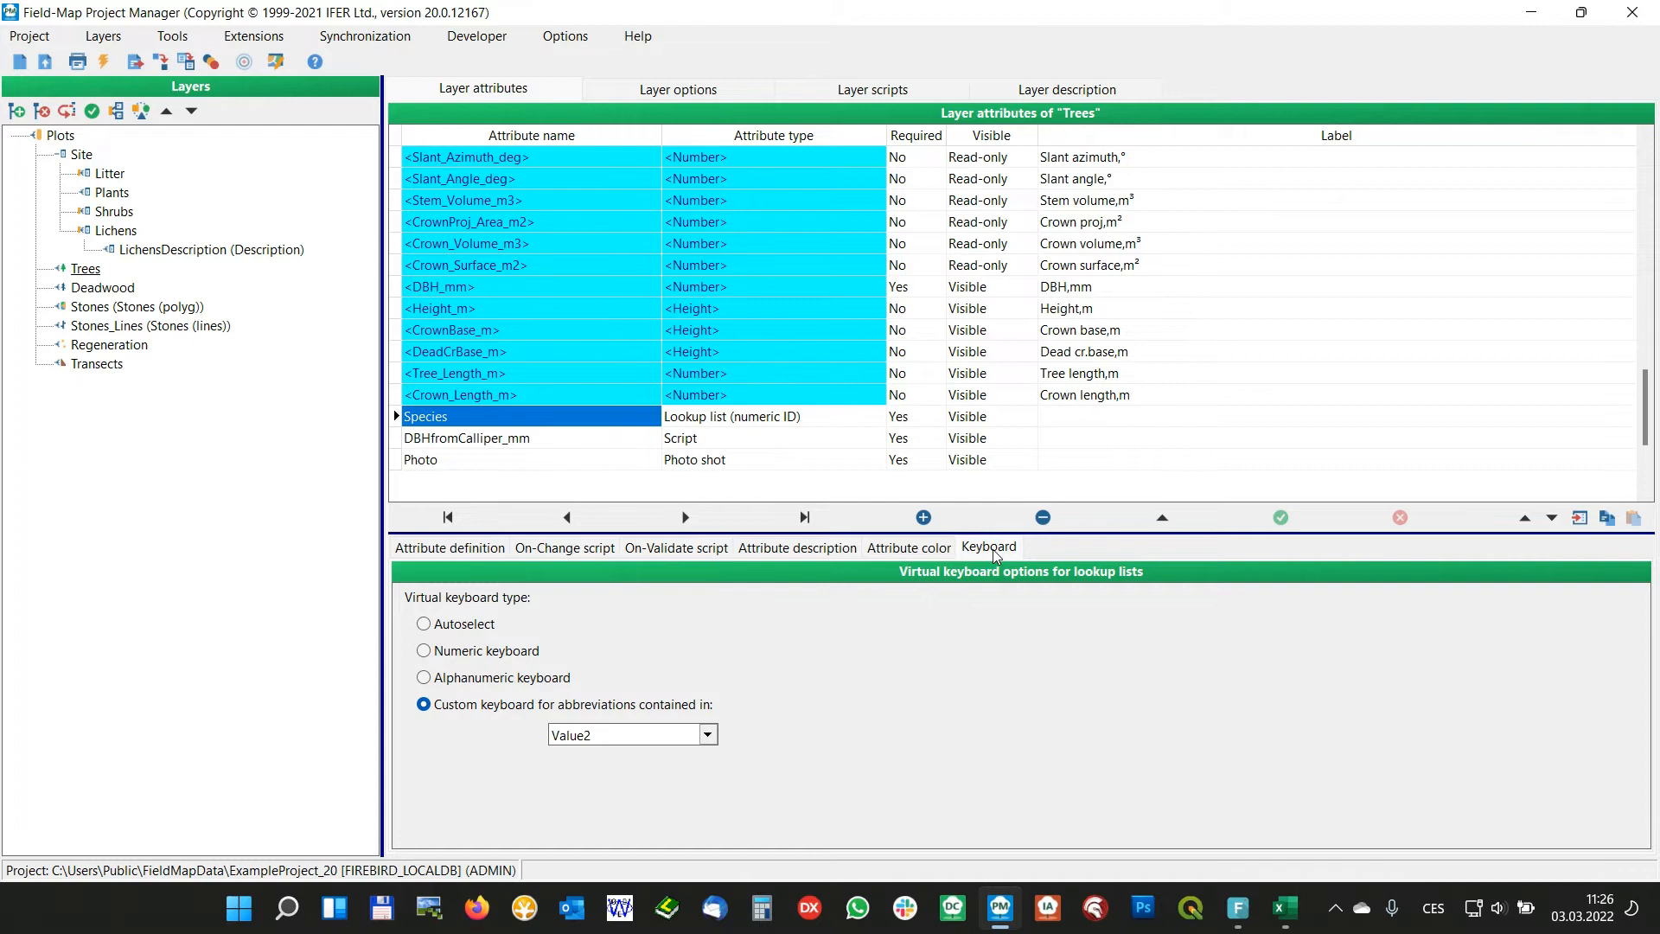
{"action": "left_click", "coordinate": [707, 736]}
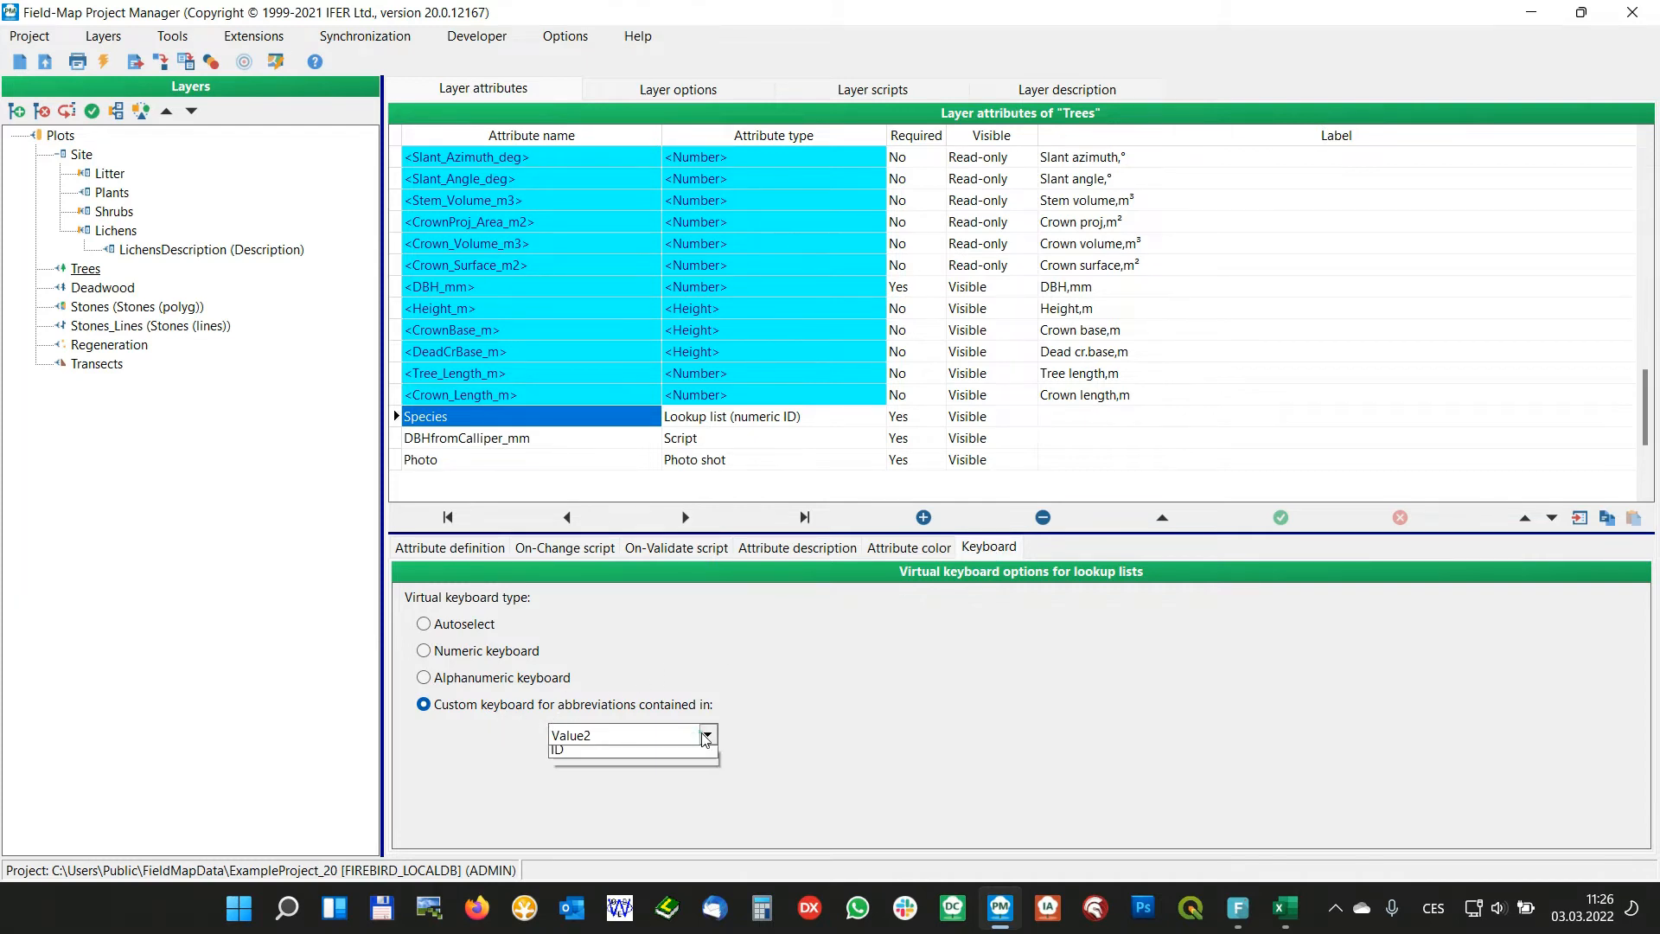
{"action": "left_click", "coordinate": [582, 789]}
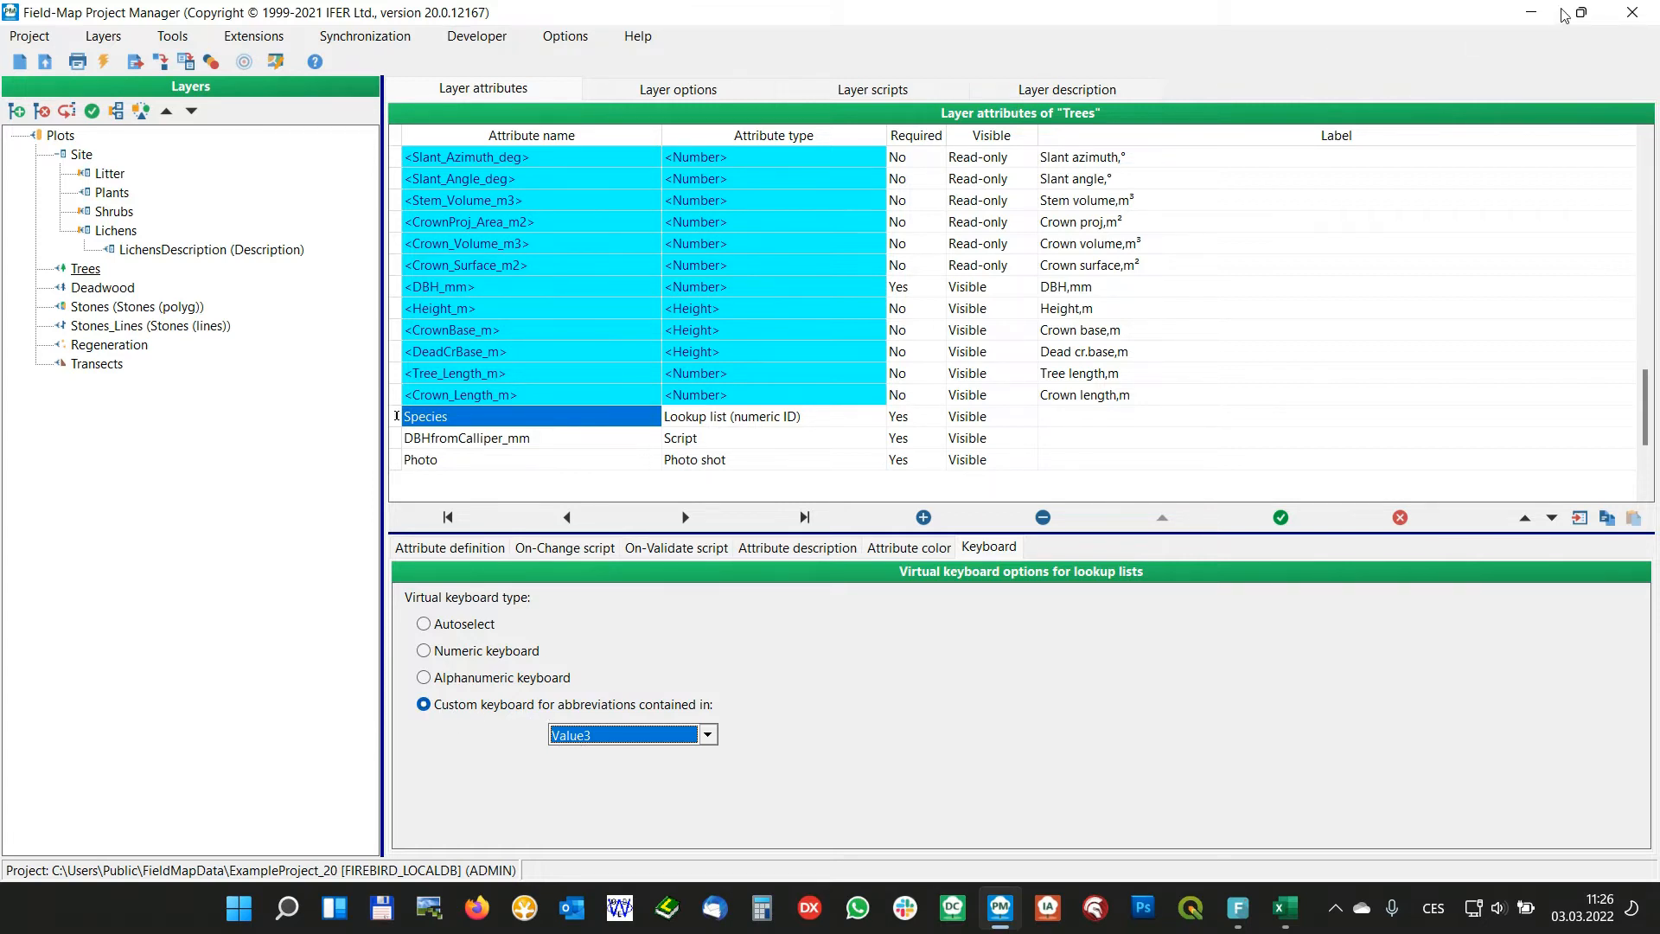
{"action": "left_click", "coordinate": [1631, 12]}
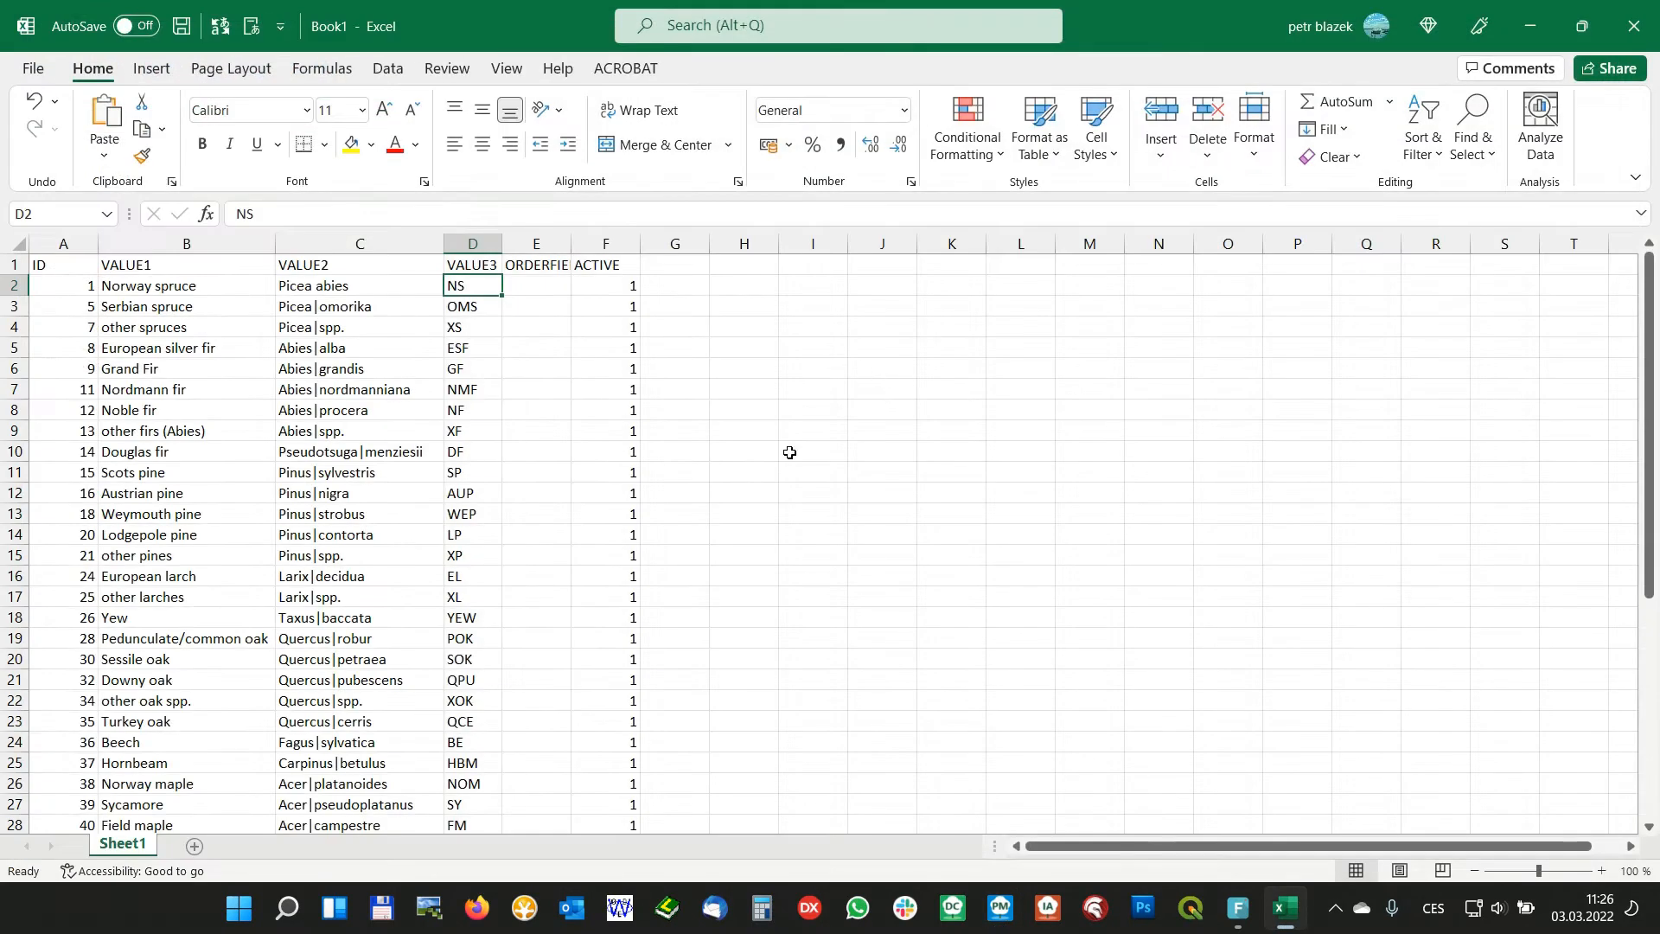
Minimize the Excel workbook, launch Field-Map Data Collector and open ExampleProject_20 with Plot 1
{"action": "left_click", "coordinate": [1526, 26]}
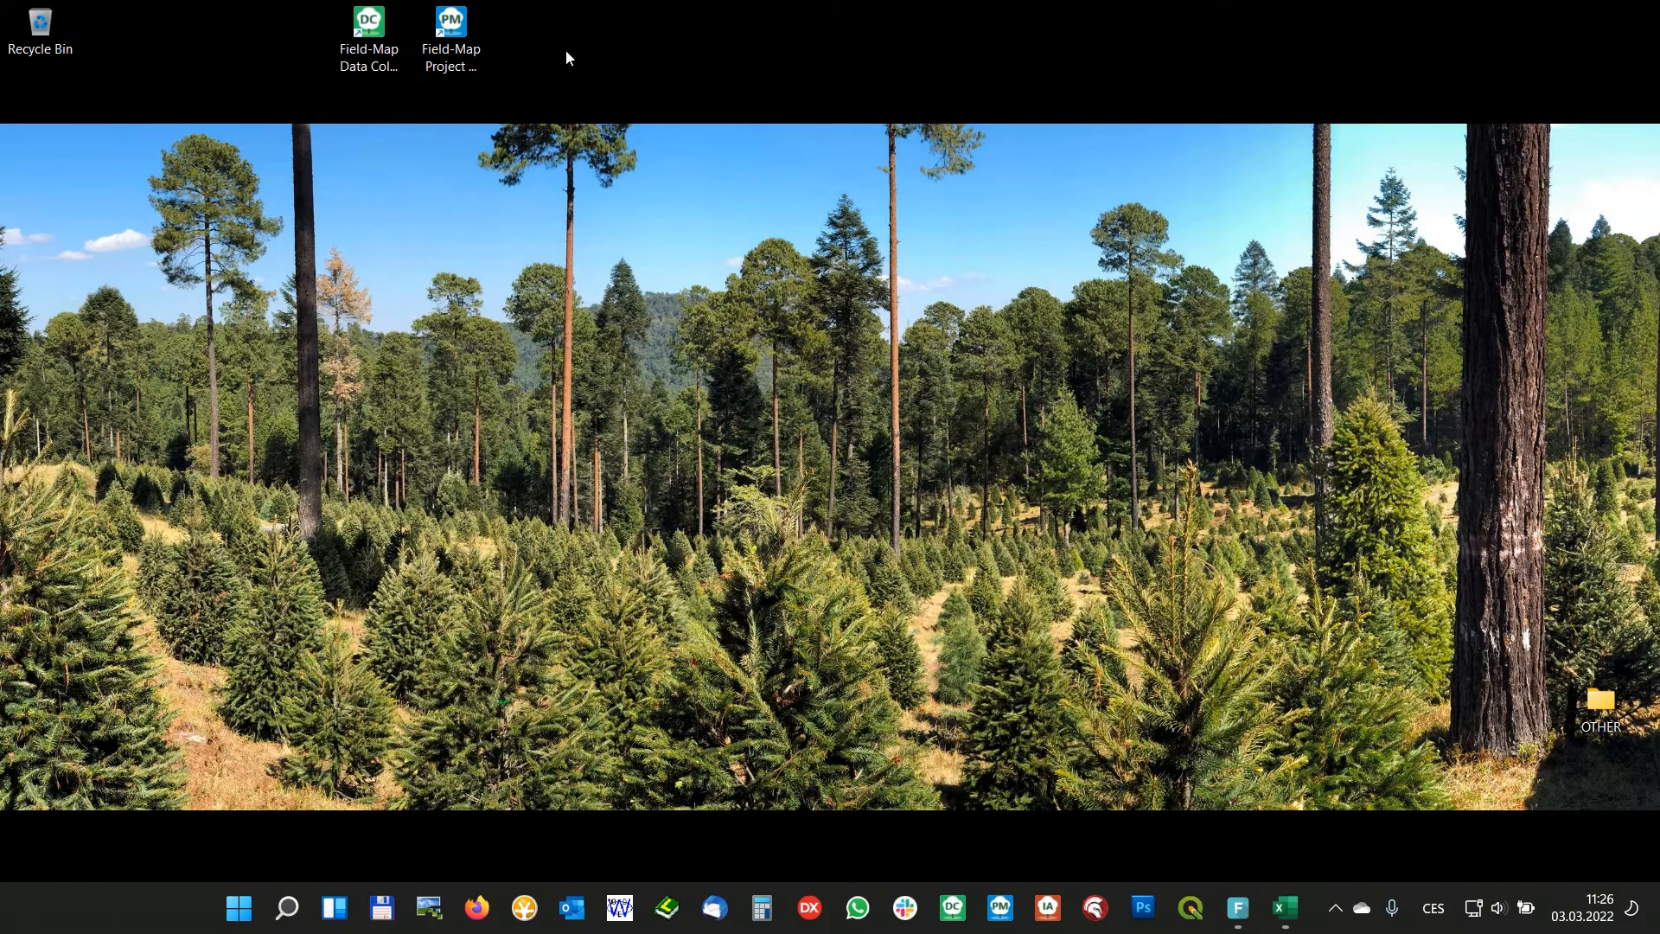
{"action": "double_click", "coordinate": [370, 35]}
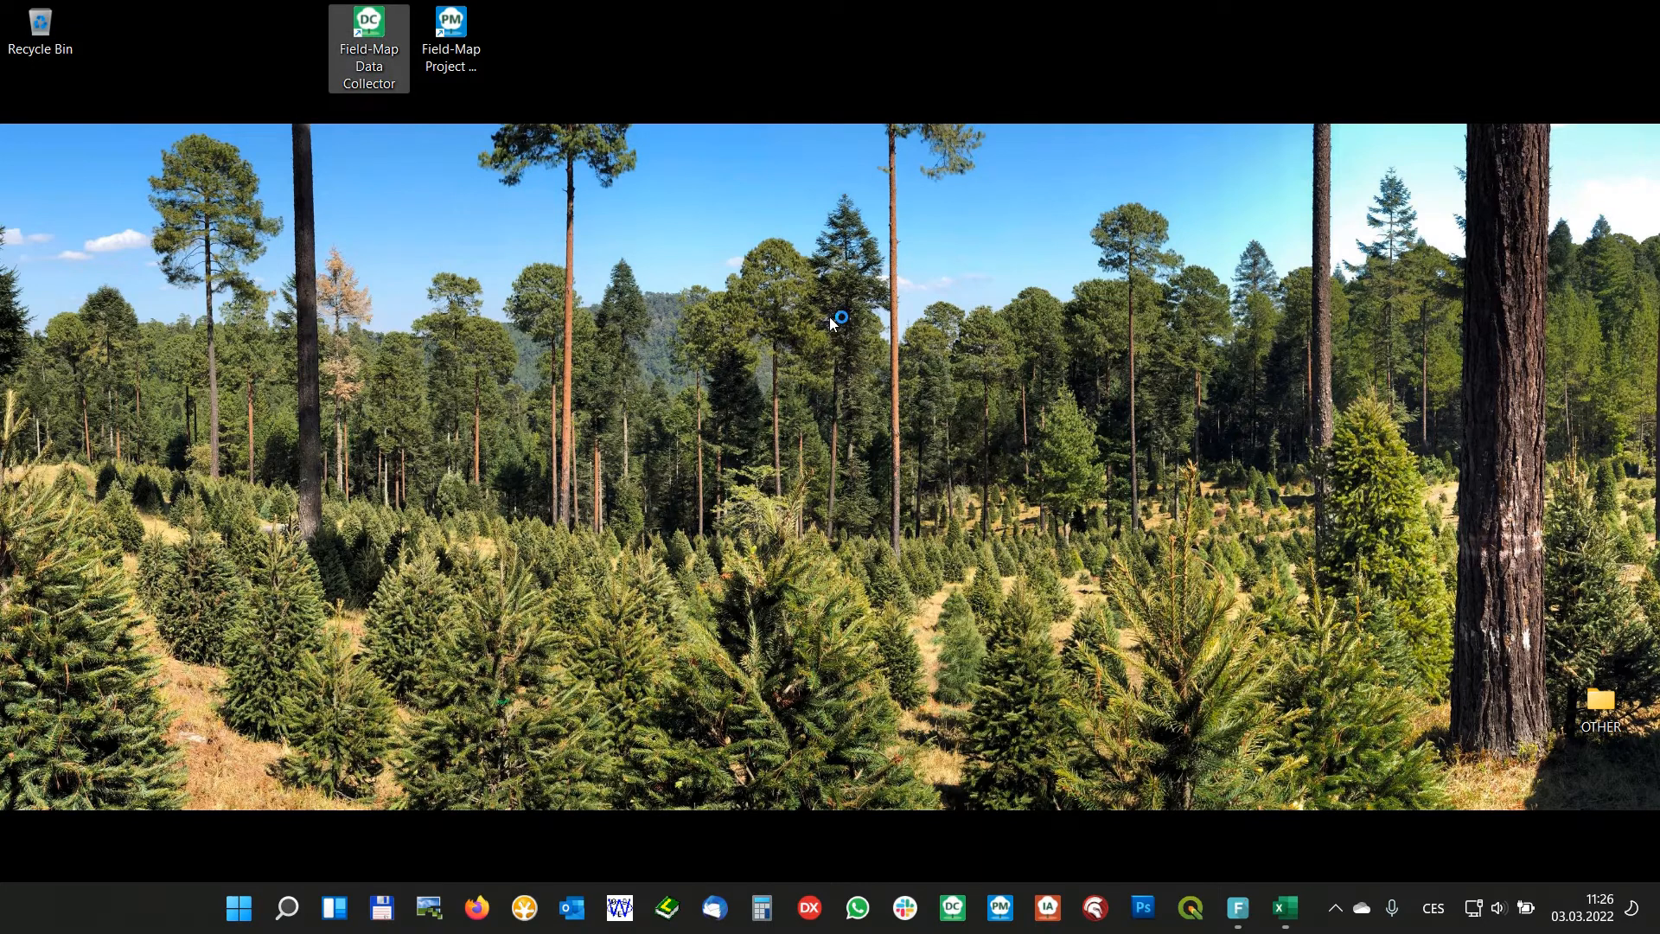
{"action": "left_click", "coordinate": [731, 562]}
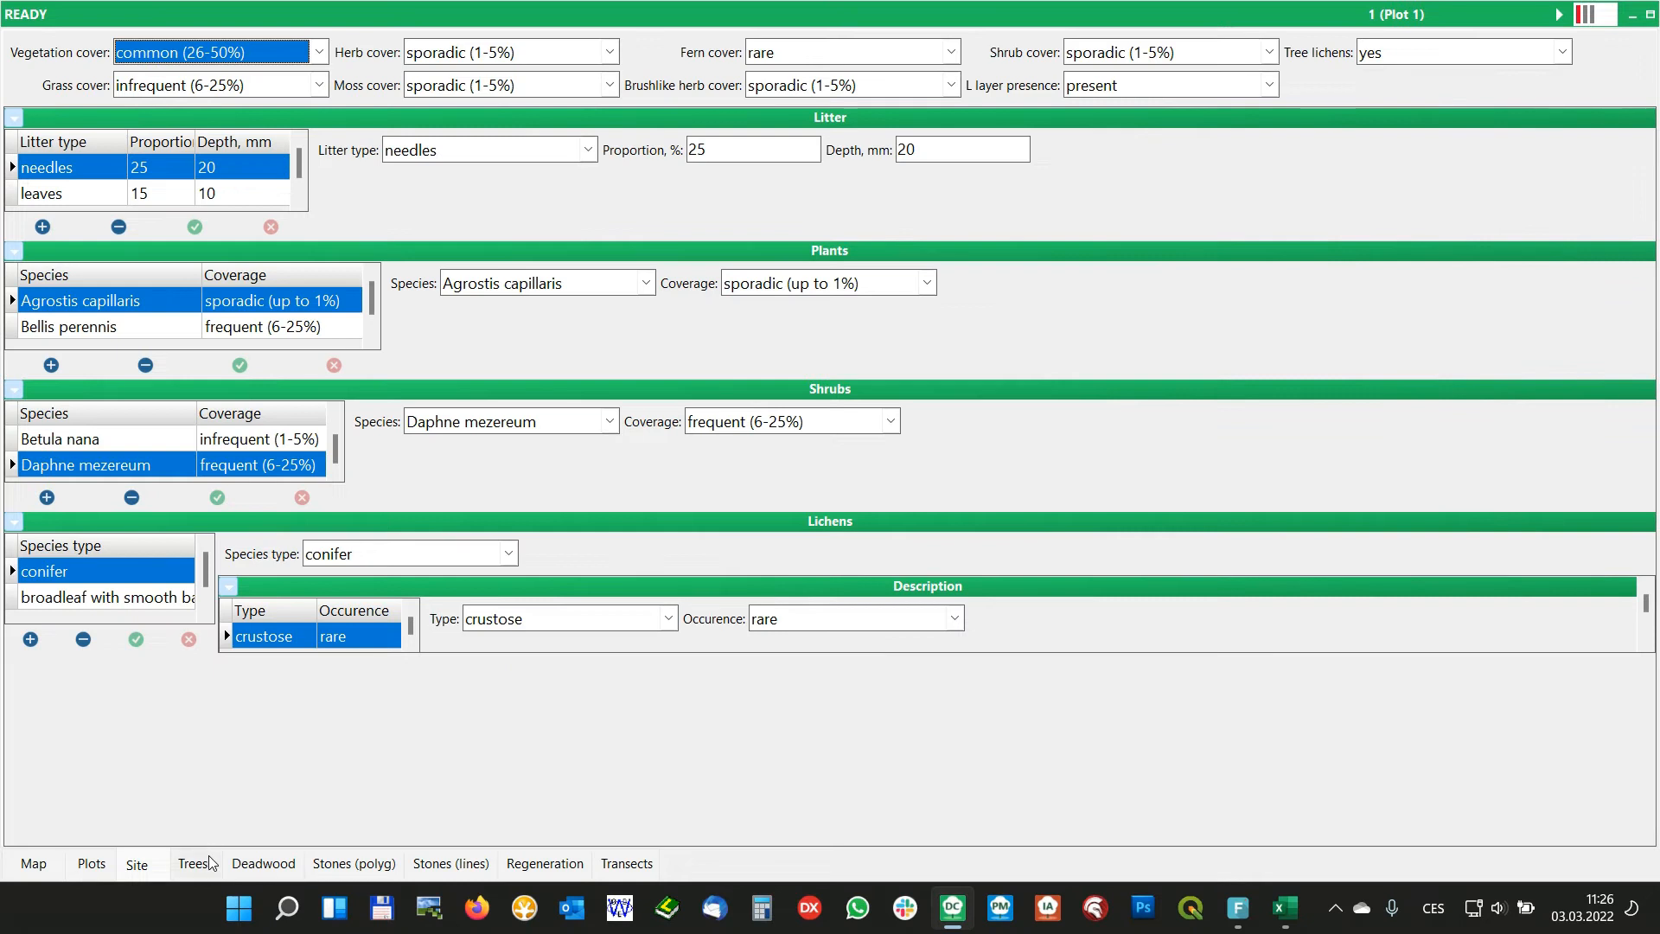
Show the Trees layer records and examine the species choices for tree 1 without changing its species
{"action": "left_click", "coordinate": [193, 863]}
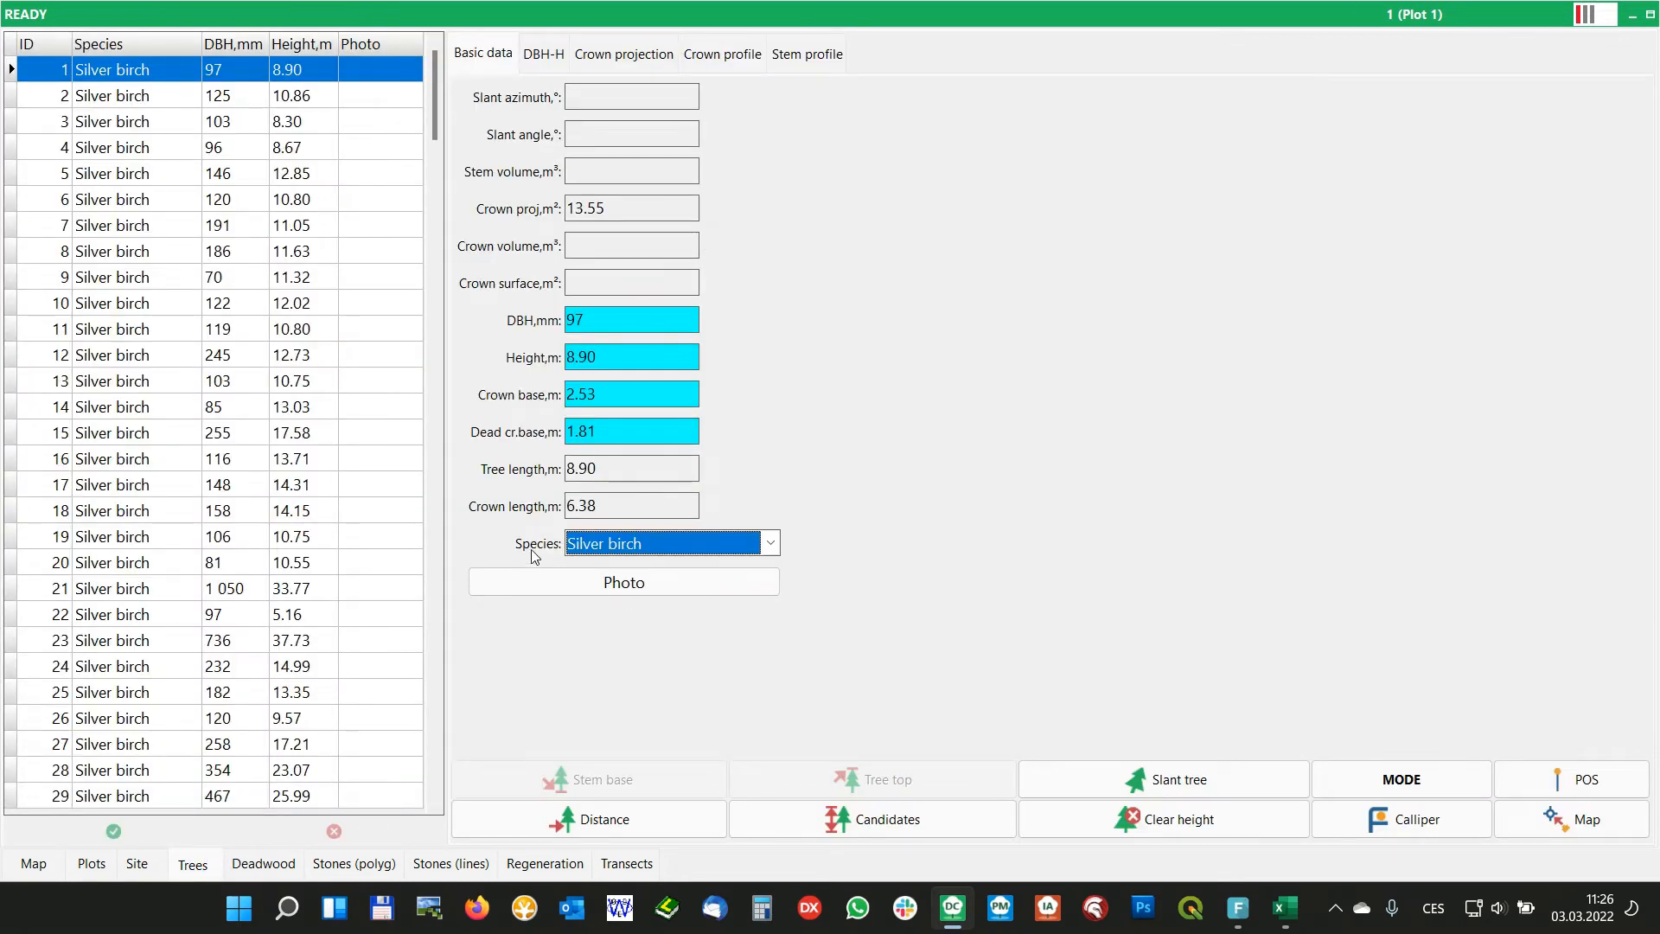
{"action": "left_click", "coordinate": [772, 544]}
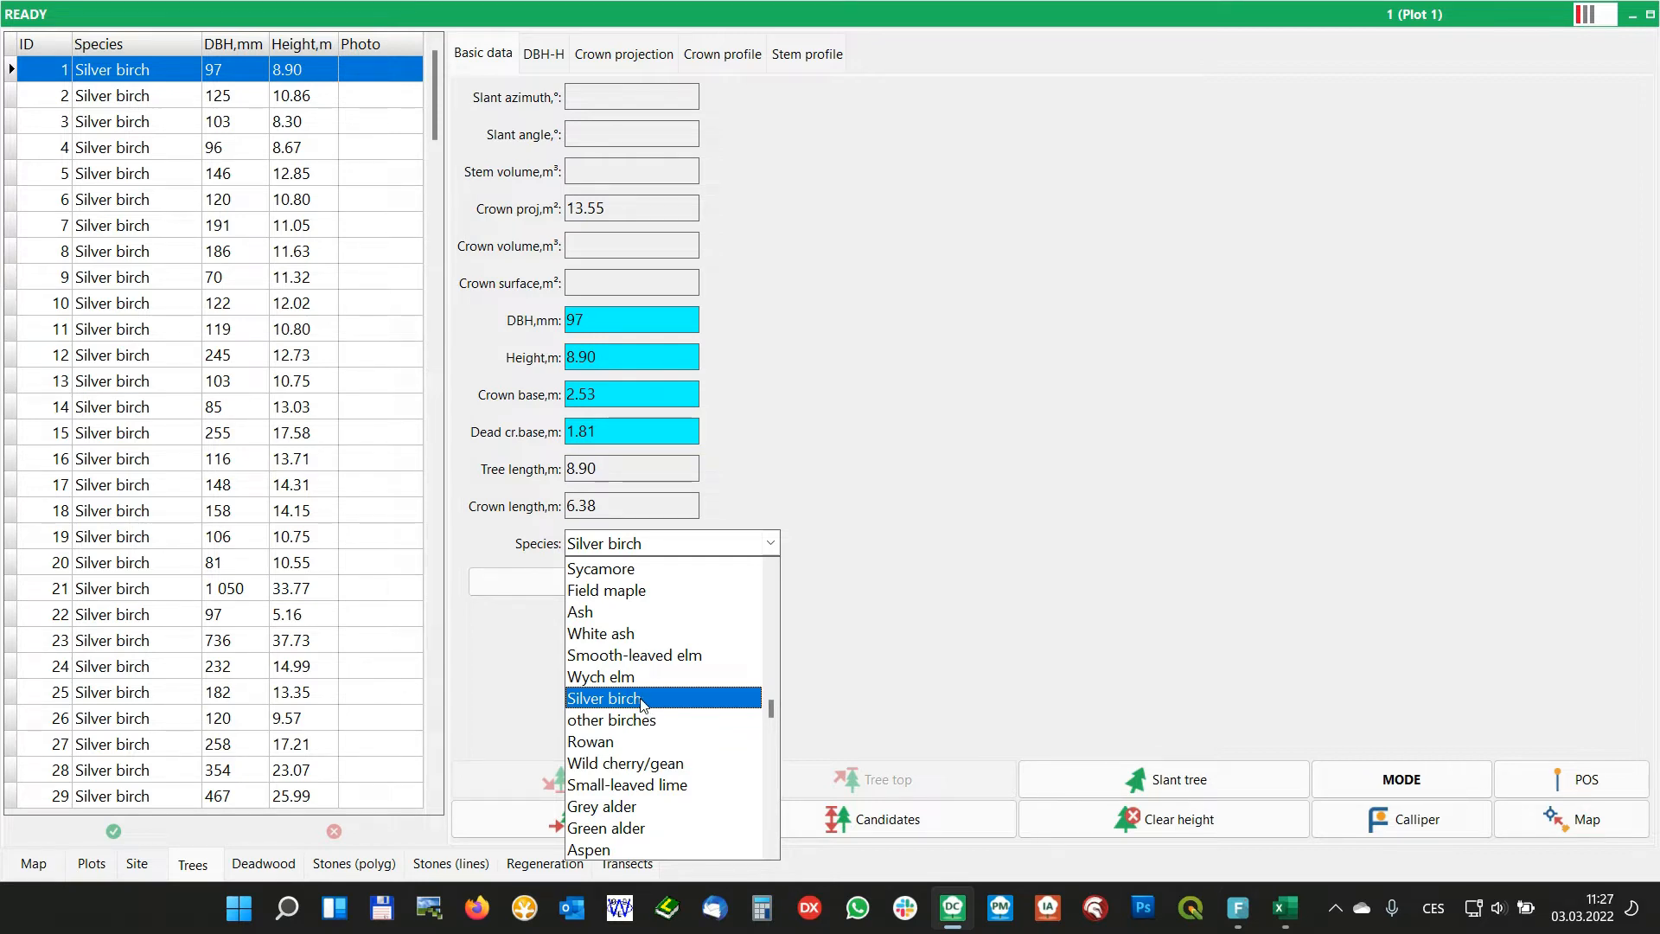
{"action": "left_click", "coordinate": [830, 539]}
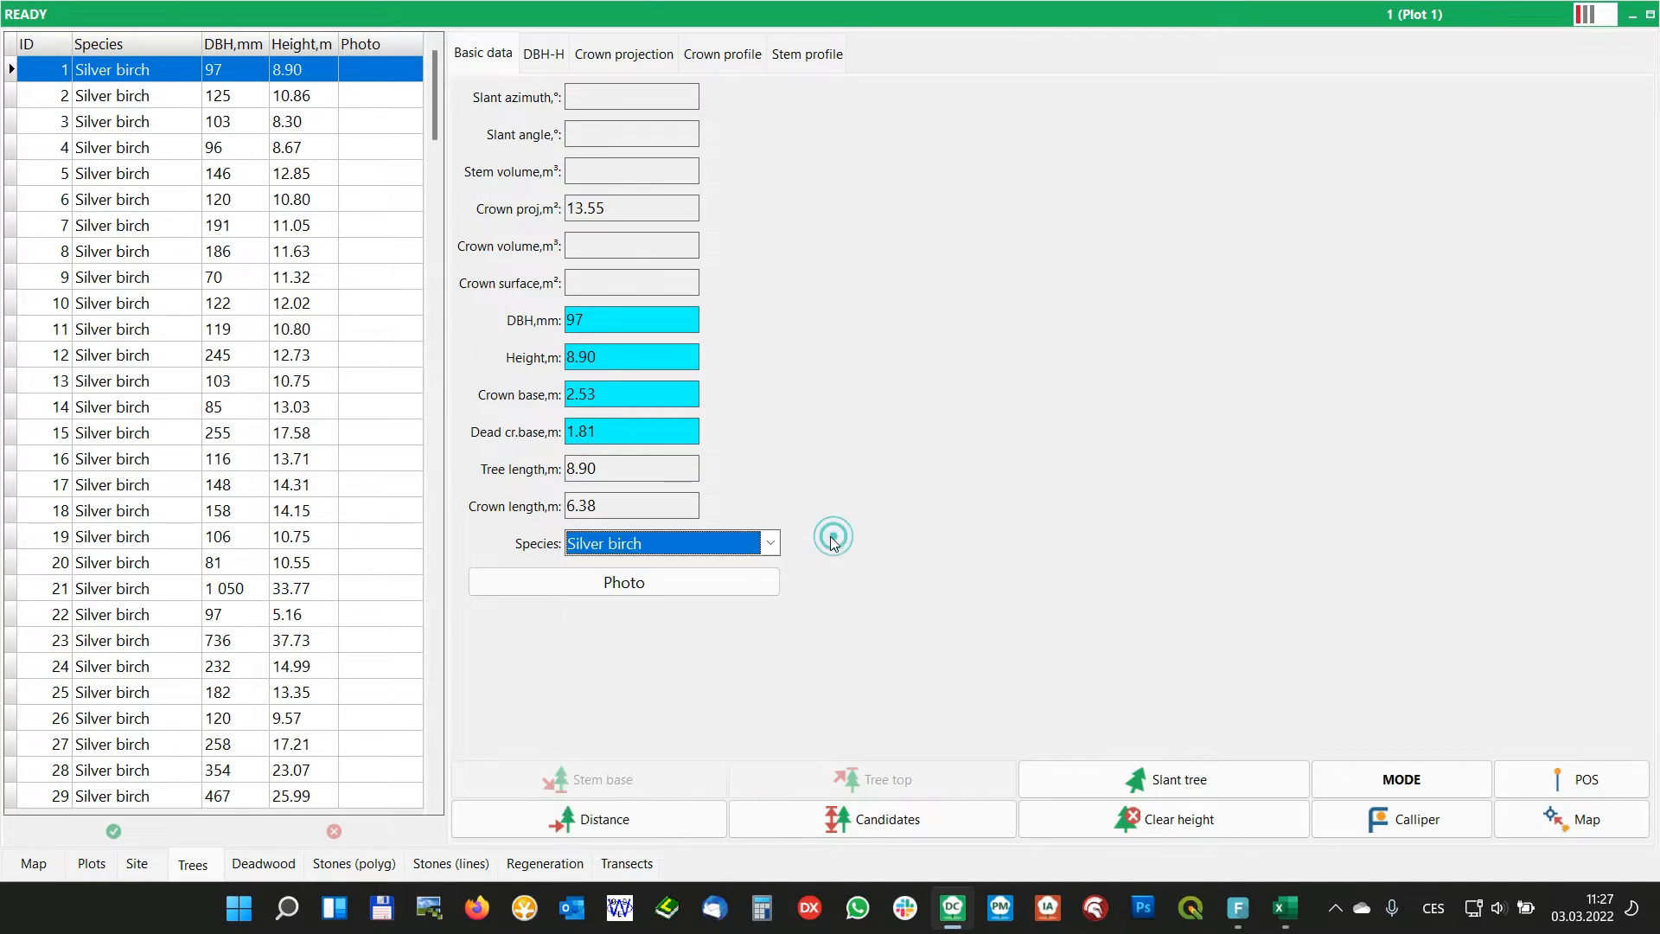
Check in the general input options that the Field-Map virtual keyboard and its button for lookup list activation are enabled
{"action": "left_click", "coordinate": [93, 862]}
{"action": "left_click", "coordinate": [1567, 579]}
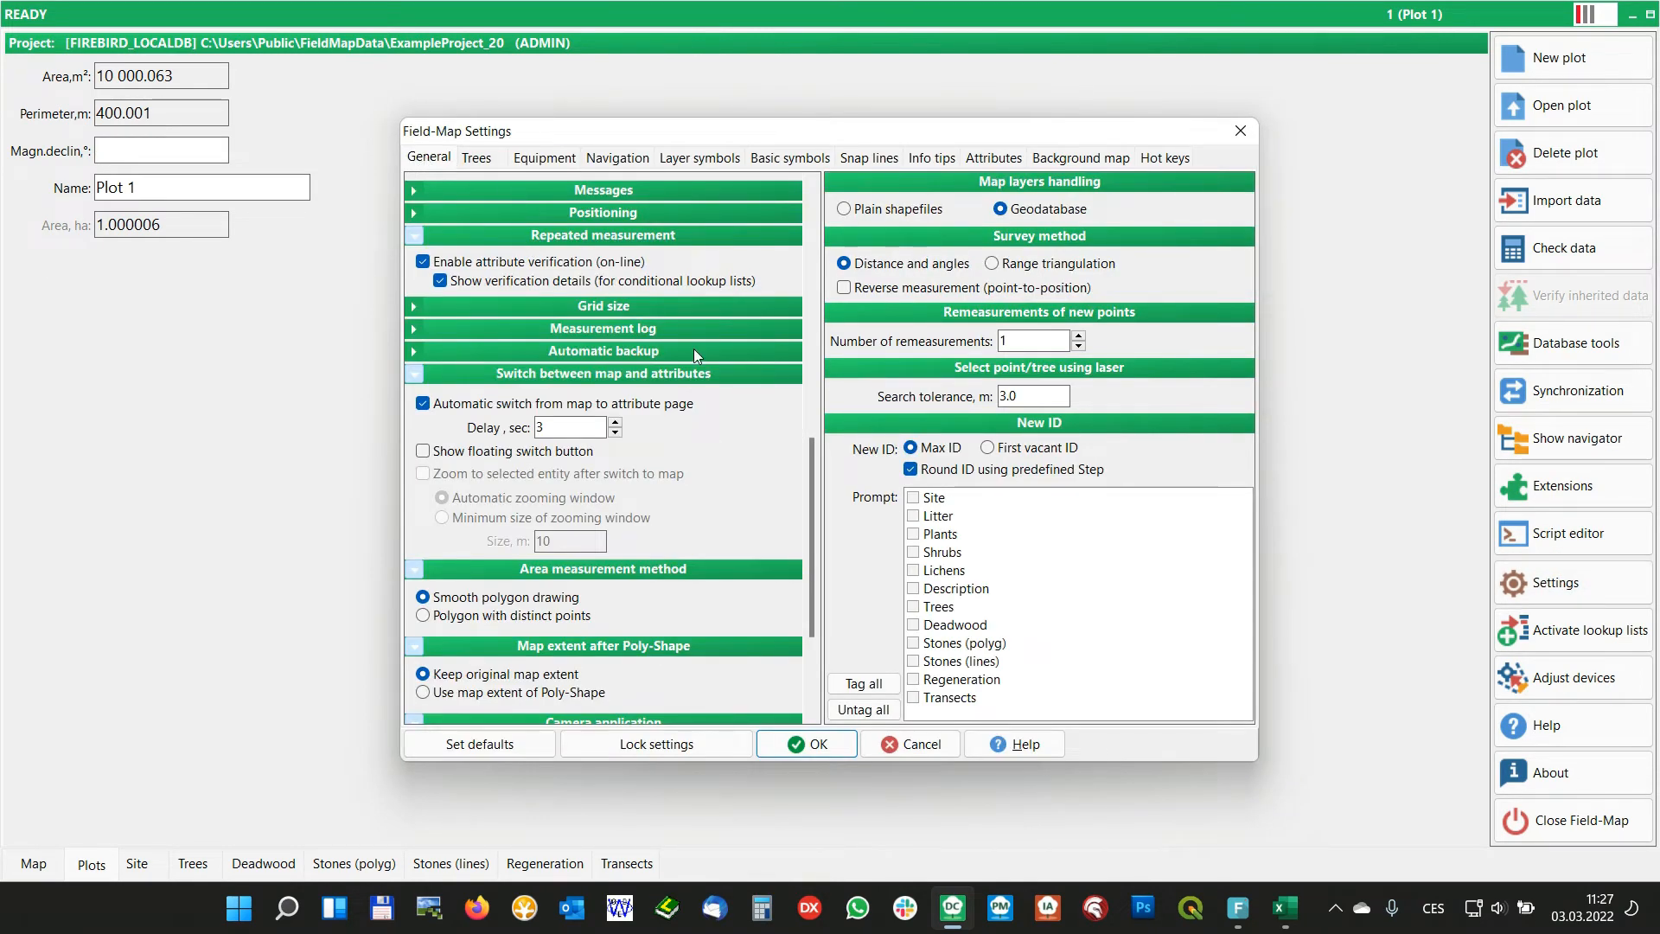
{"action": "left_click_drag", "start_coordinate": [811, 453], "coordinate": [811, 300]}
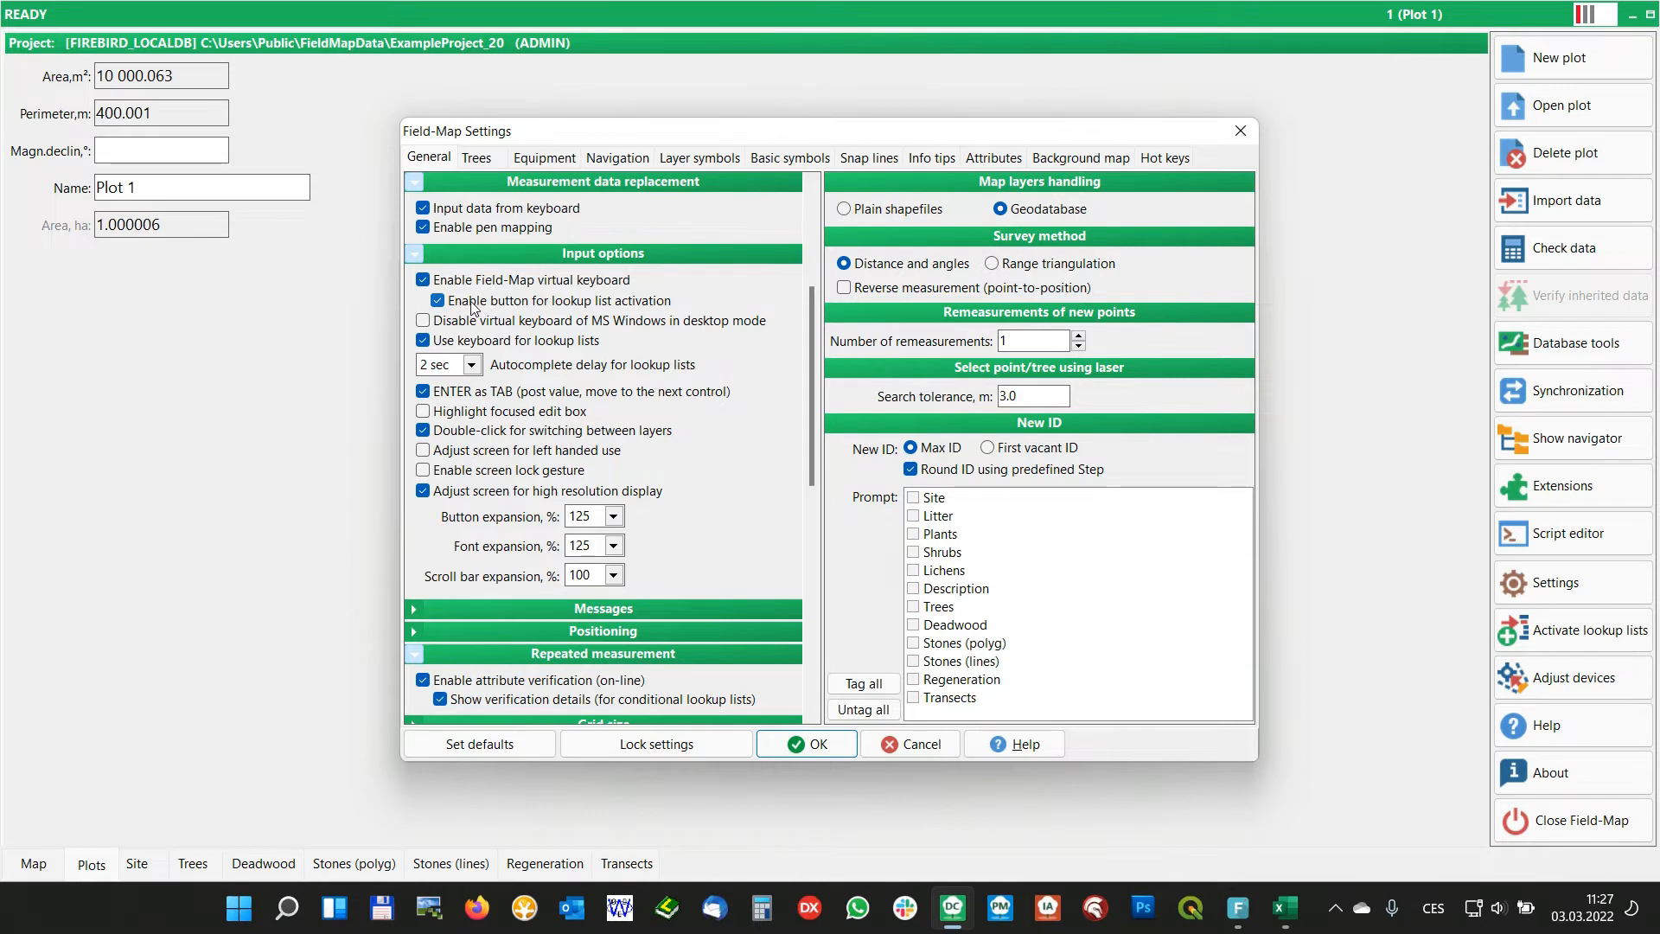
{"action": "left_click", "coordinate": [531, 305]}
{"action": "left_click", "coordinate": [581, 302]}
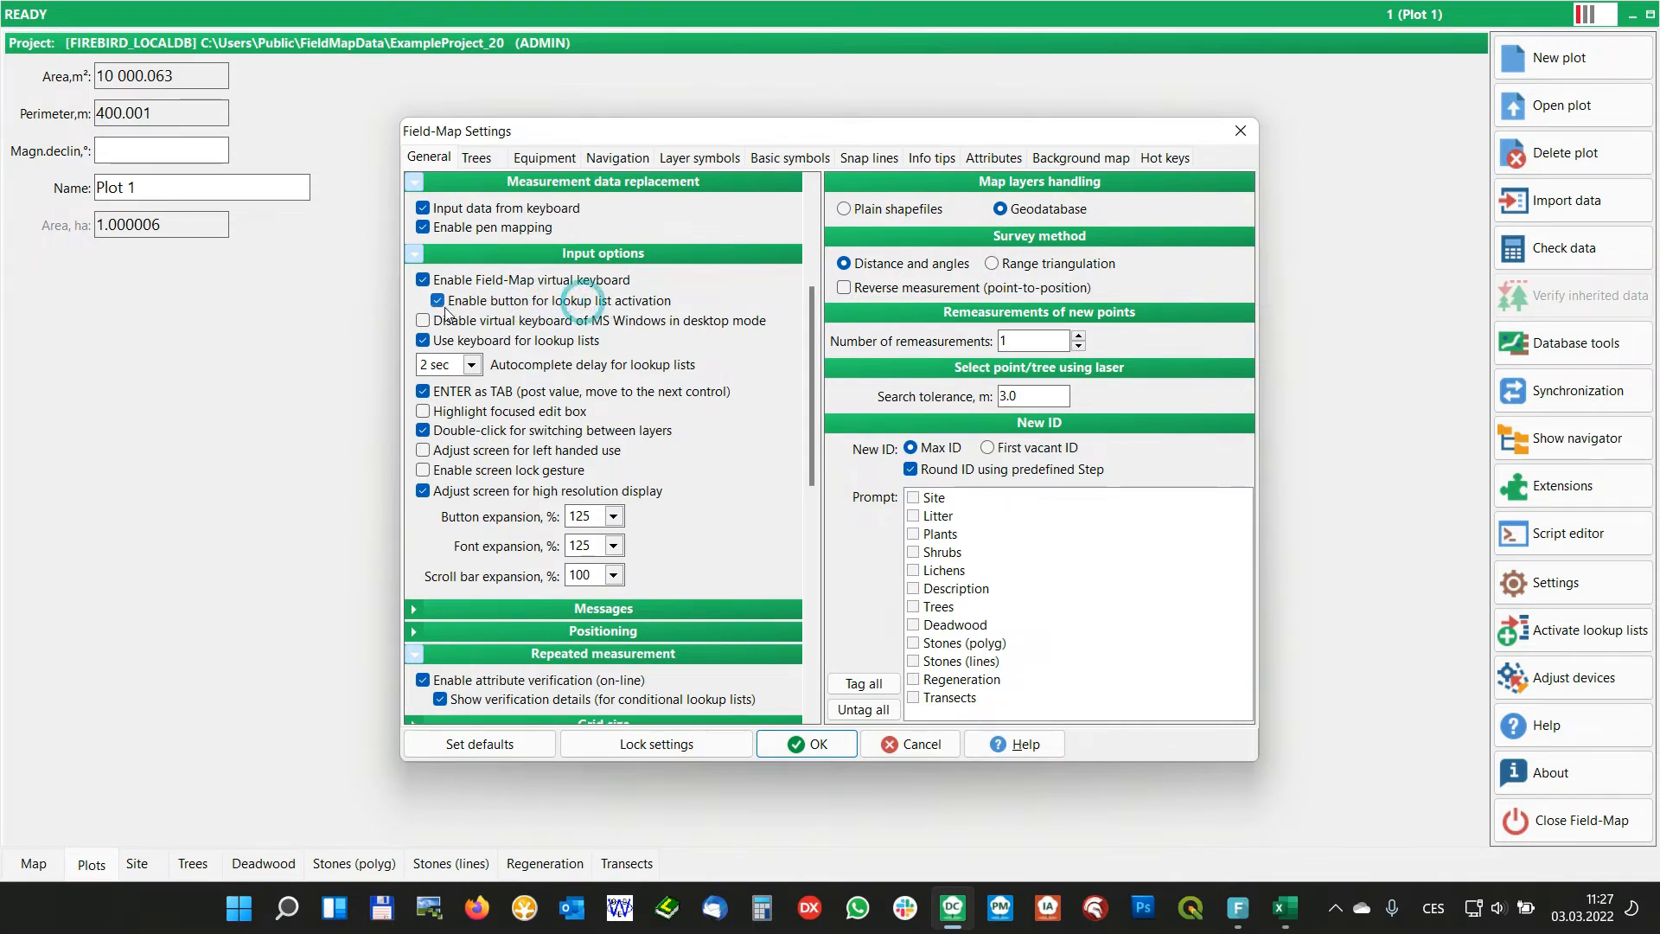
{"action": "left_click", "coordinate": [804, 745]}
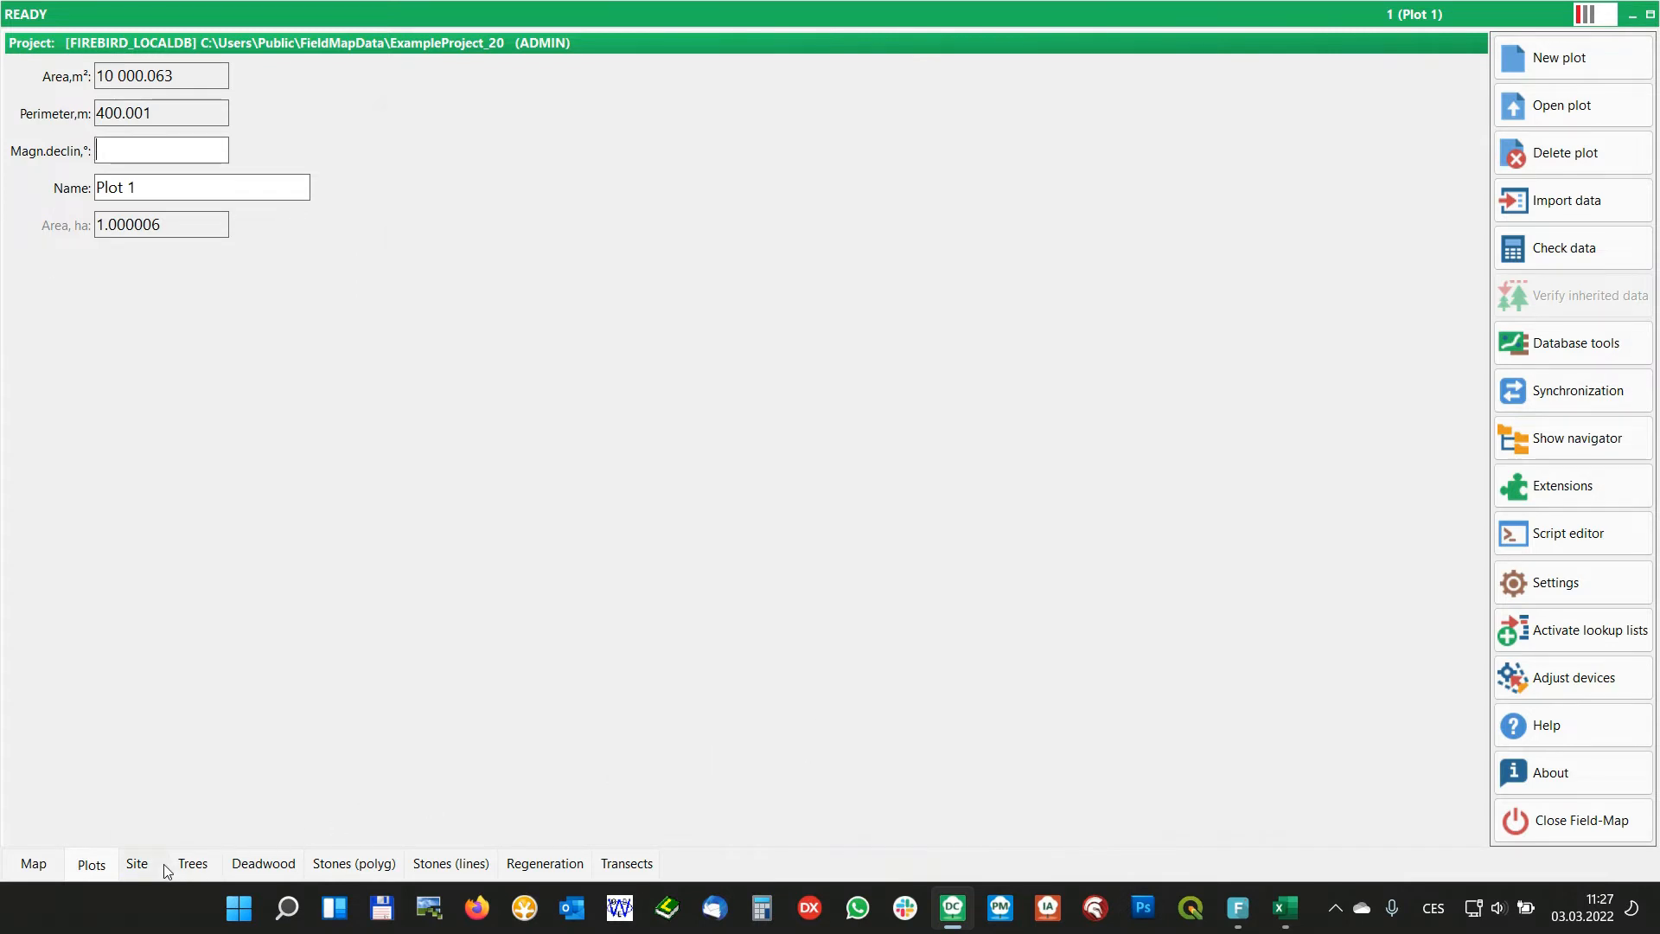
Return to the Trees layer and set tree 1's species to Lodgepole pine (LP) with the custom virtual keyboard
{"action": "left_click", "coordinate": [186, 864]}
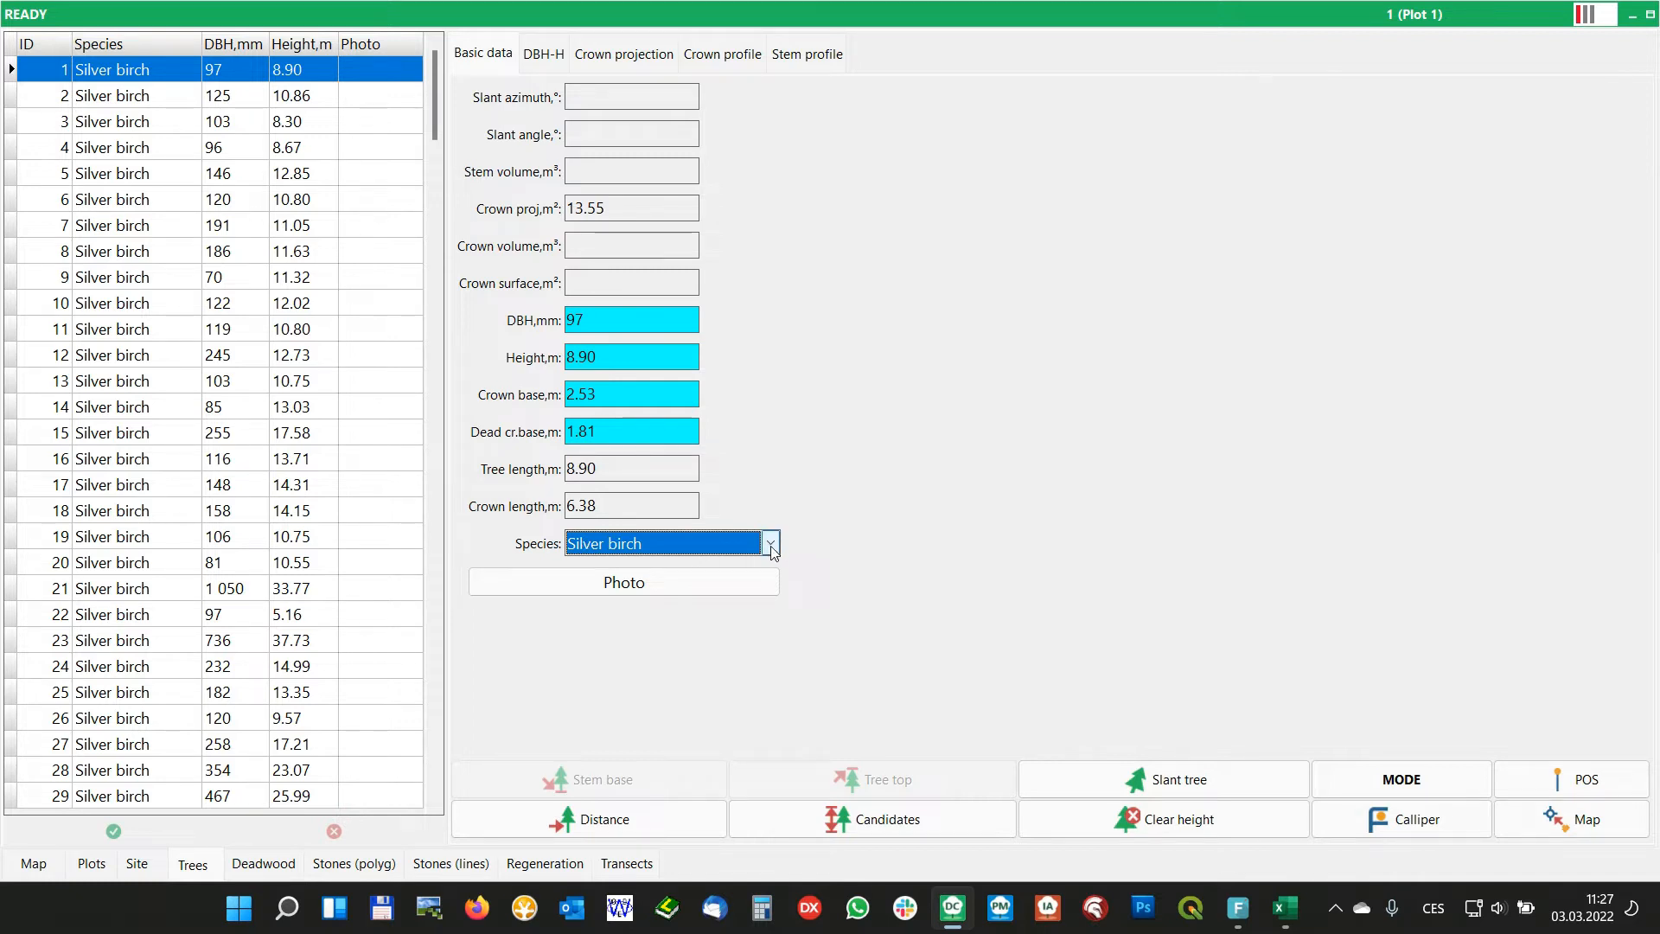
{"action": "left_click", "coordinate": [623, 547]}
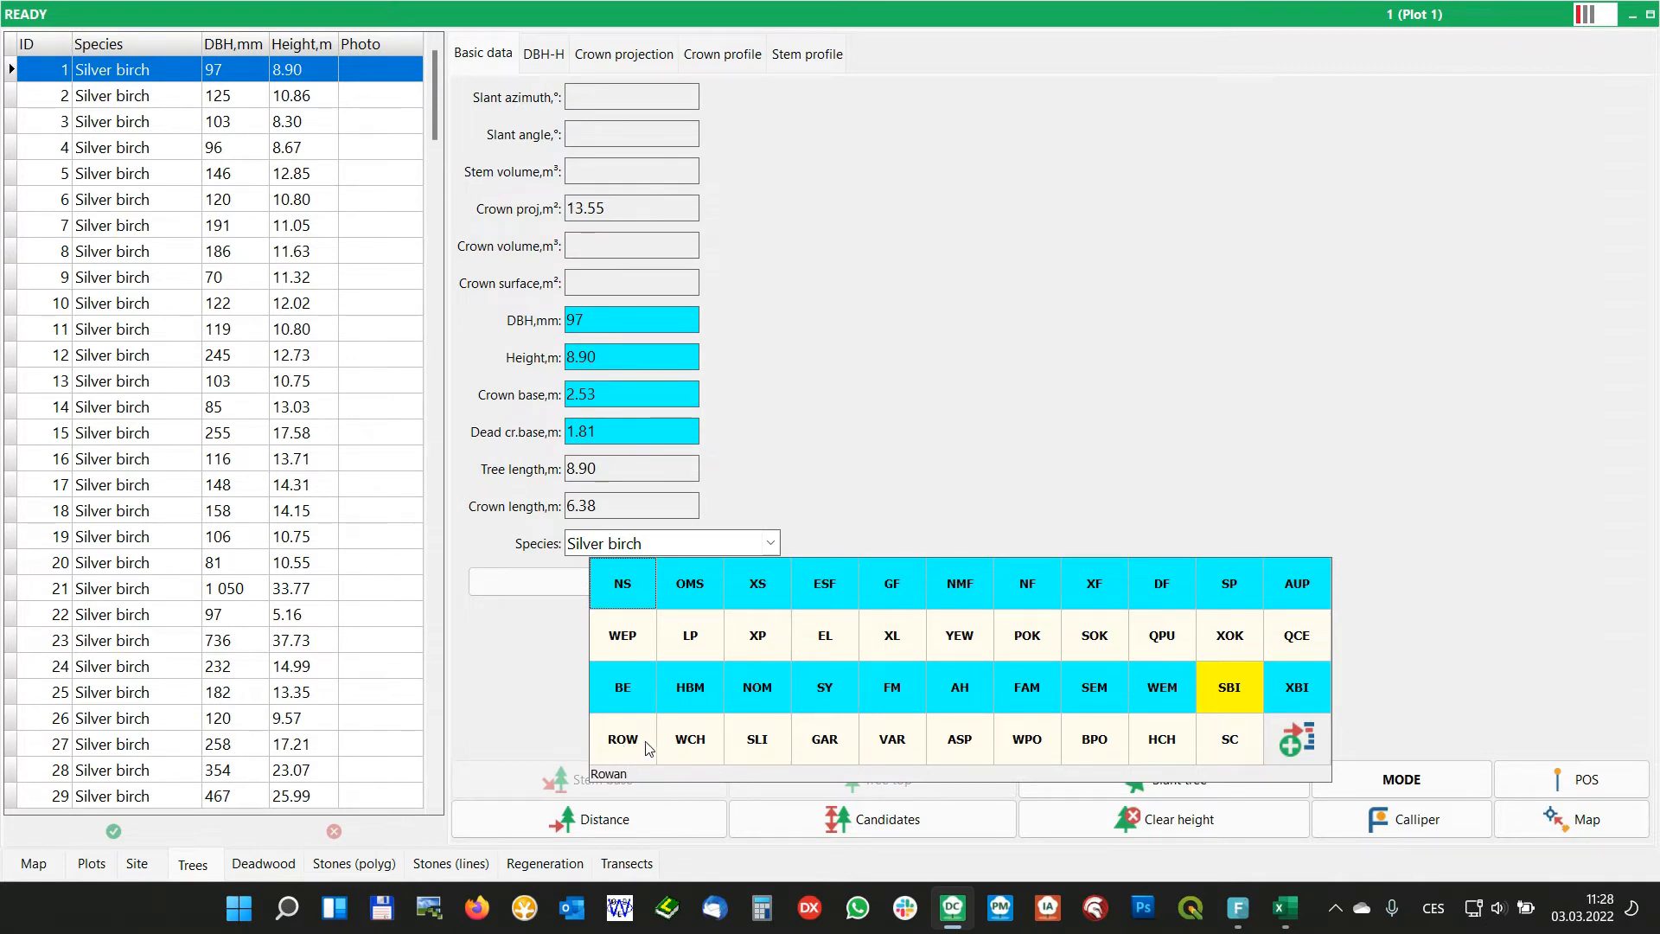
{"action": "left_click", "coordinate": [698, 638]}
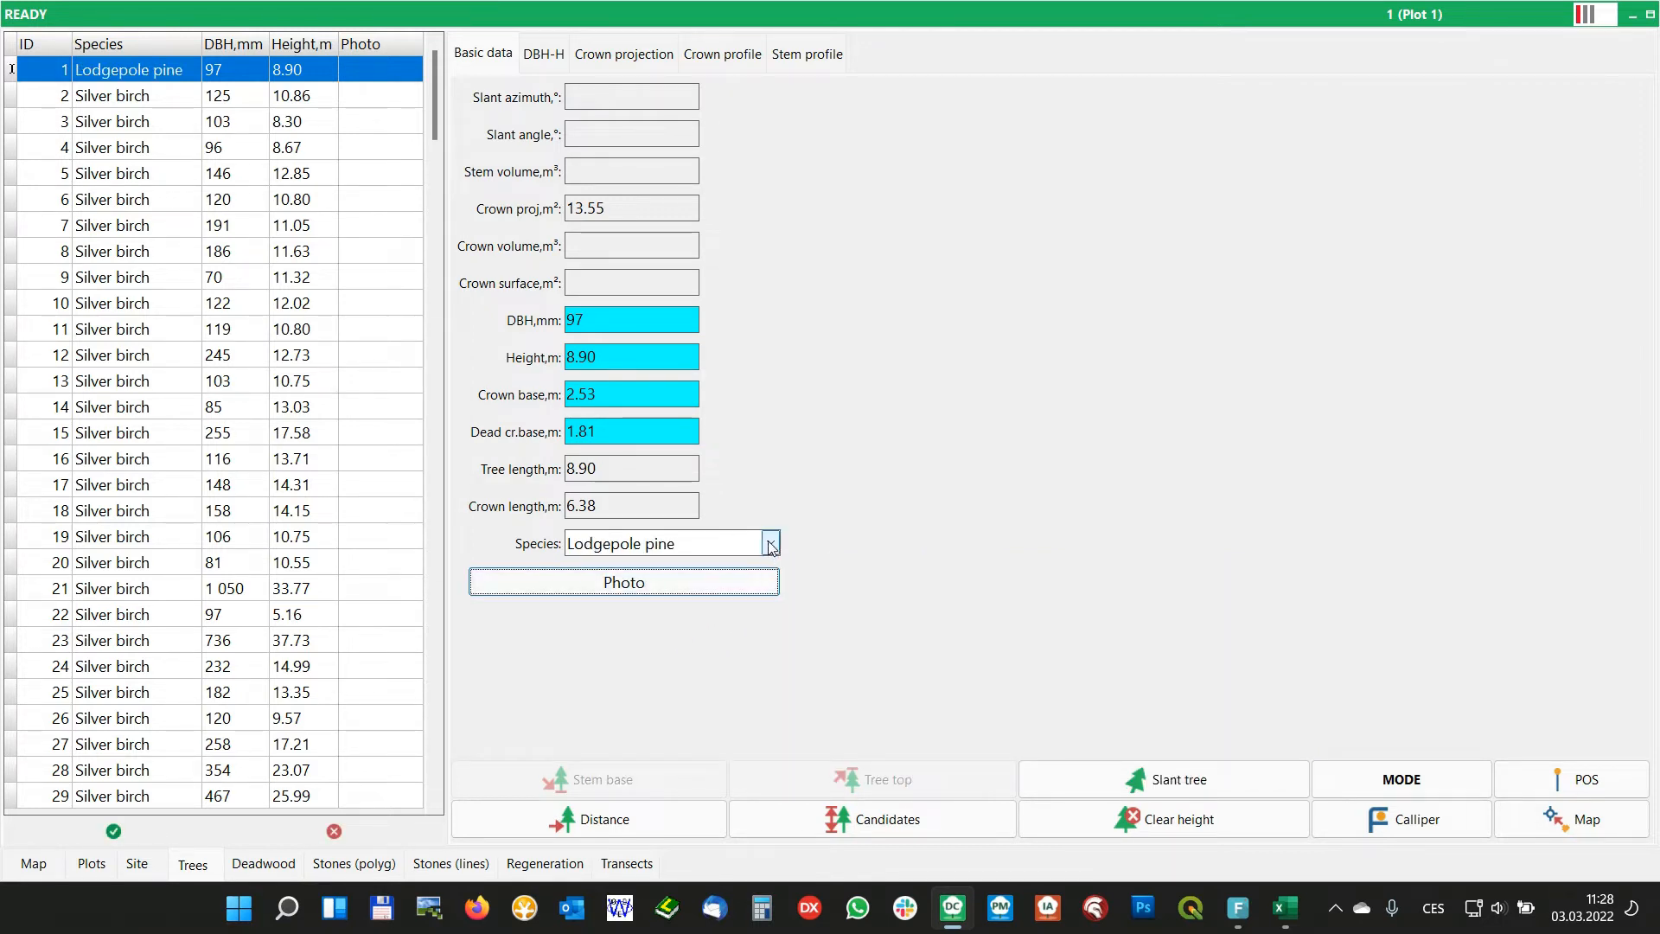
From the species virtual keyboard, limit the active items of the Trees Species lookup list to those existing in the data
{"action": "left_click", "coordinate": [697, 550]}
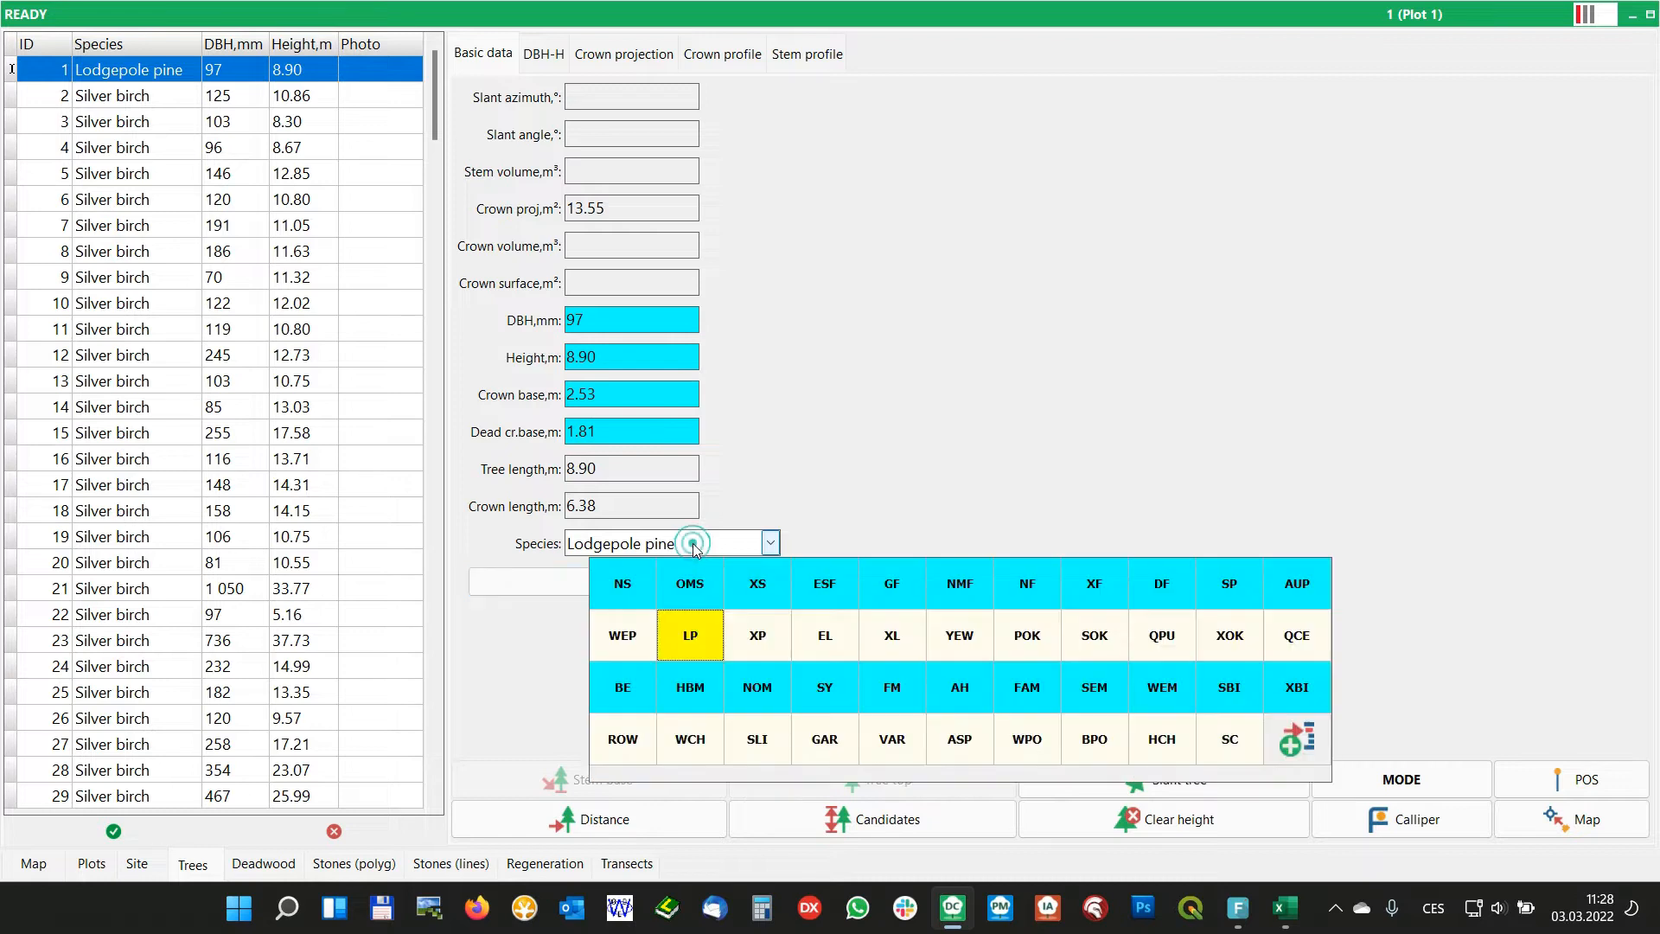
{"action": "left_click", "coordinate": [1297, 739]}
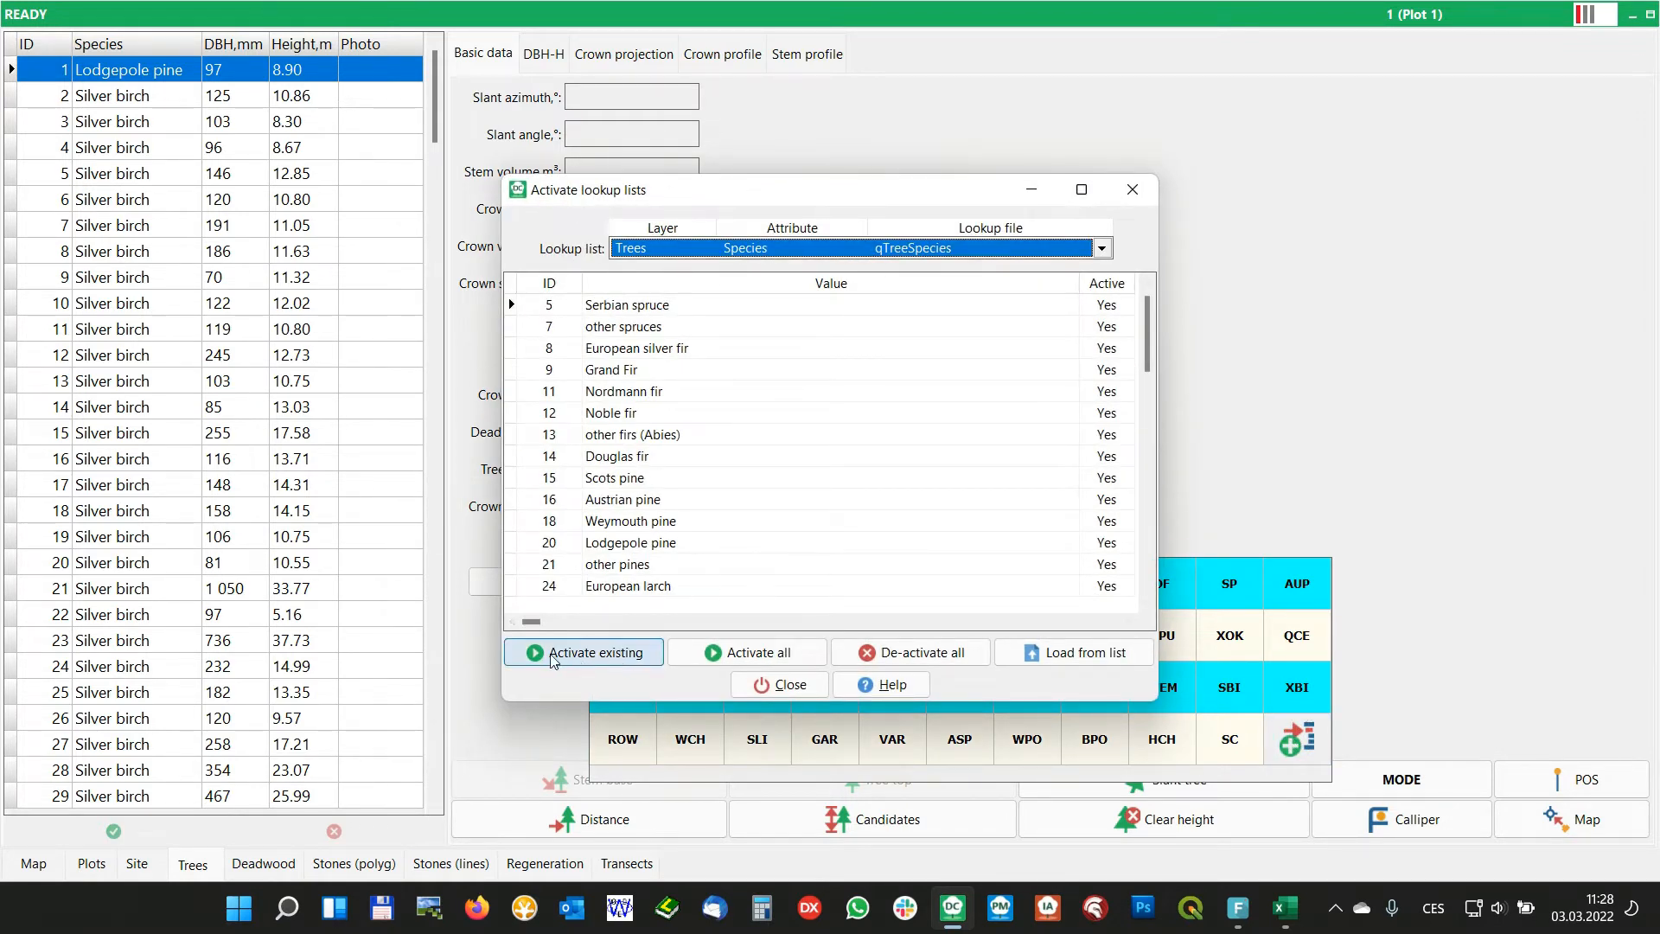
{"action": "left_click", "coordinate": [580, 653]}
{"action": "left_click", "coordinate": [593, 655]}
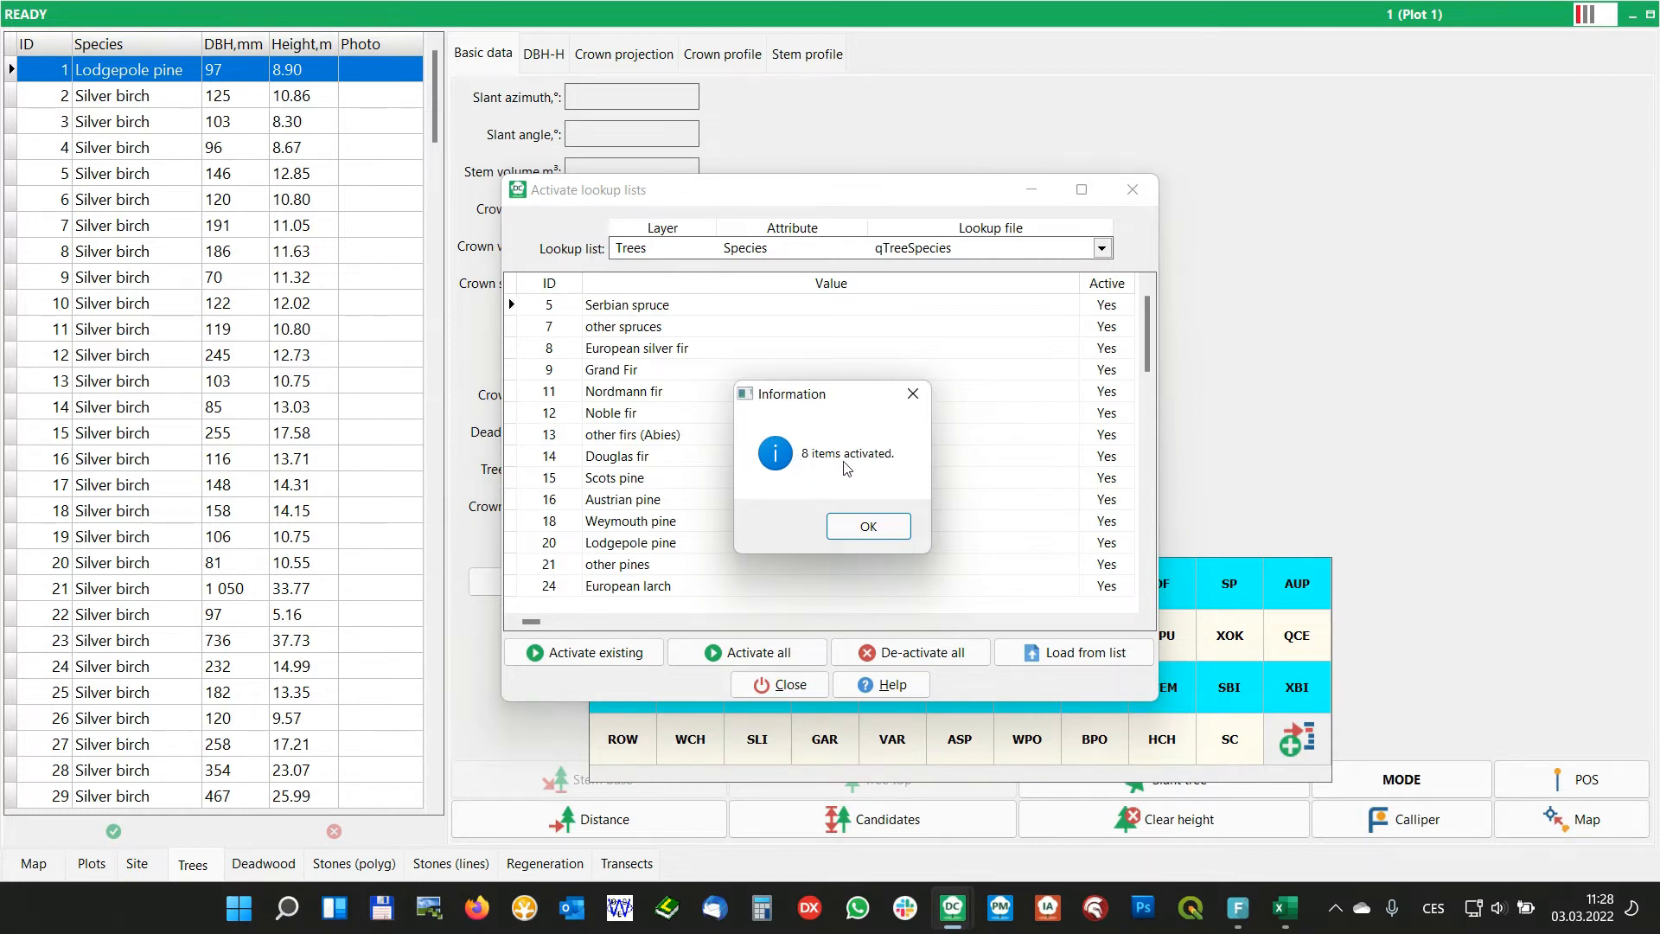
{"action": "left_click", "coordinate": [869, 528]}
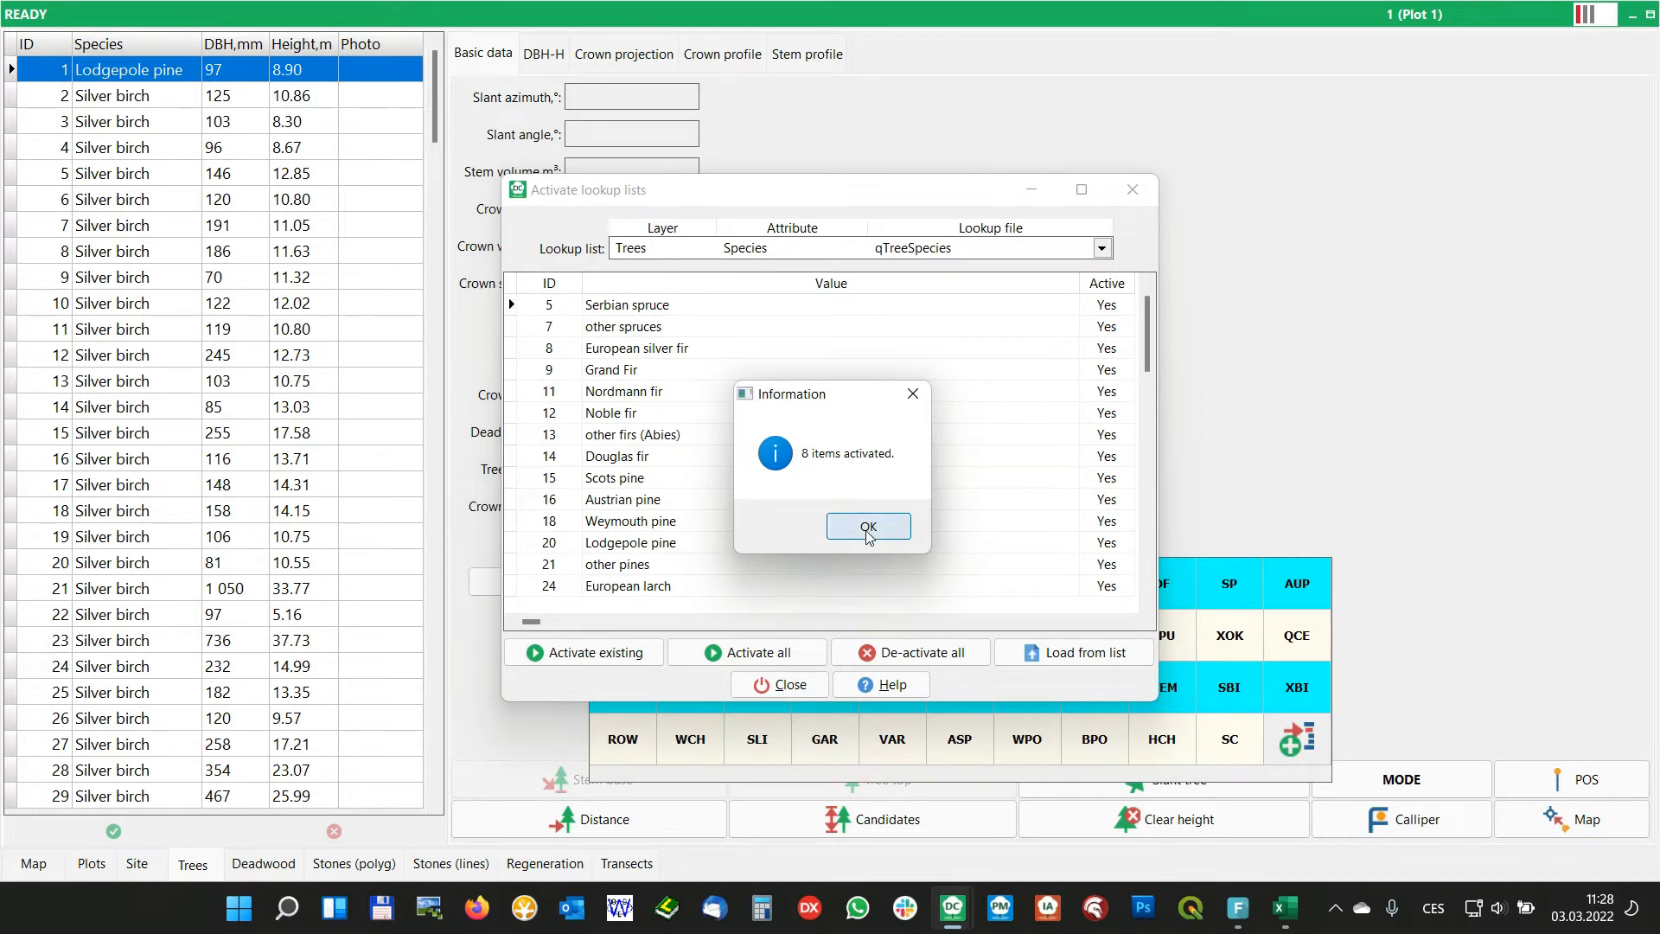
{"action": "left_click", "coordinate": [784, 684]}
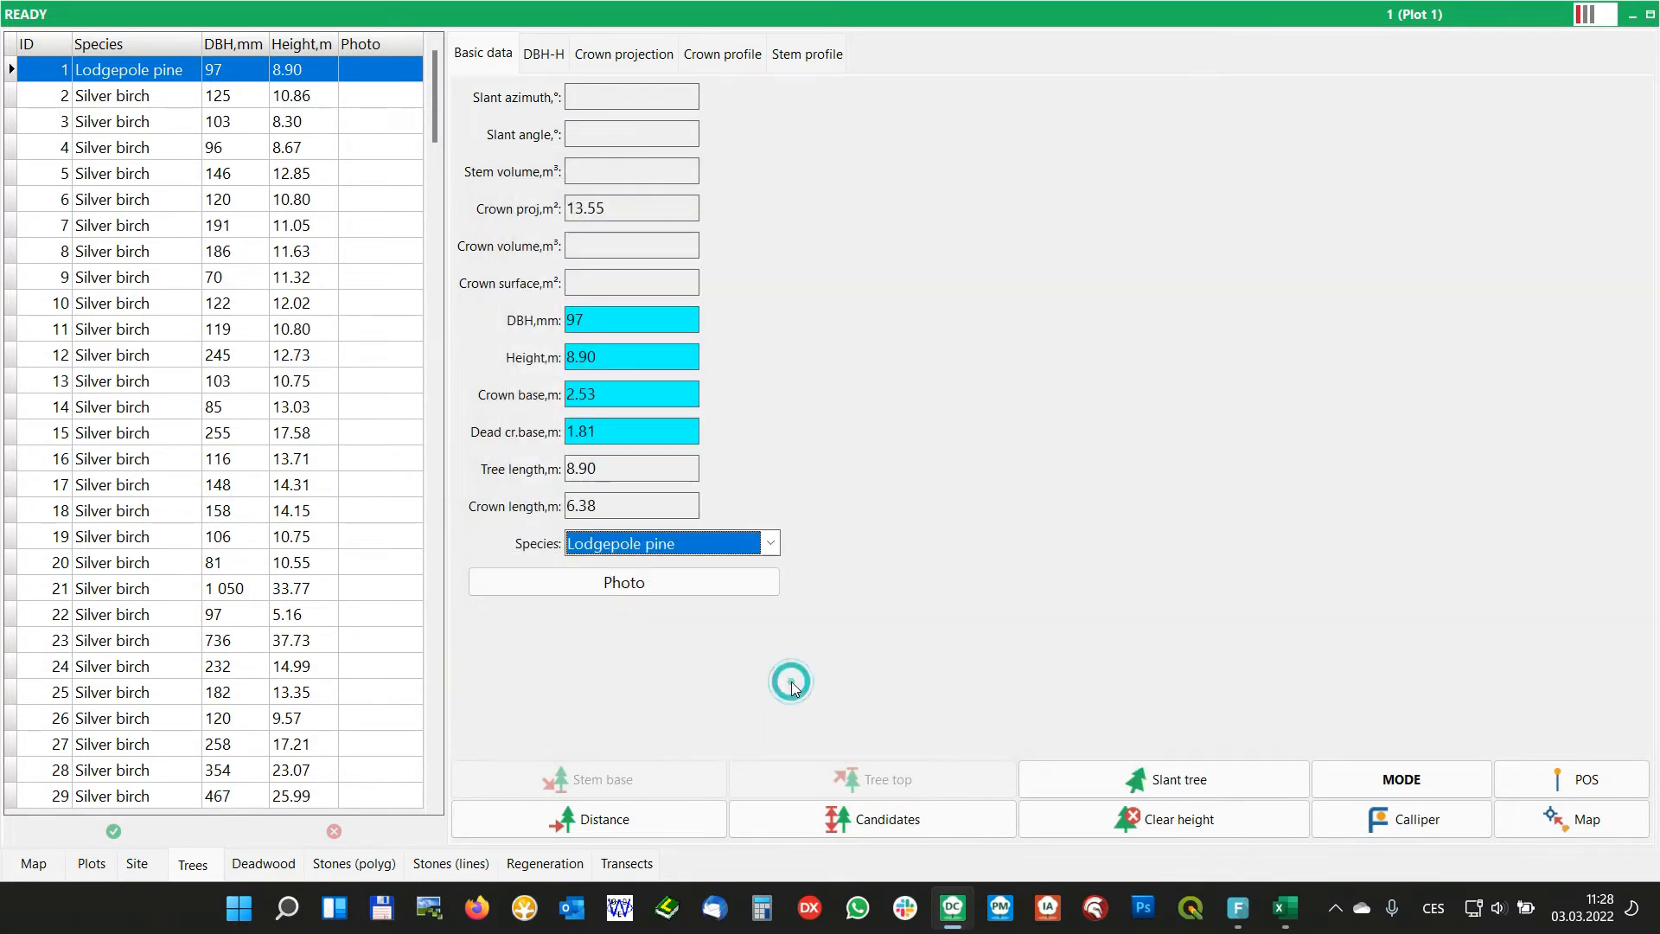
Activate Weymouth pine in the Species lookup list as well and redisplay the species virtual keyboard
{"action": "left_click", "coordinate": [649, 540]}
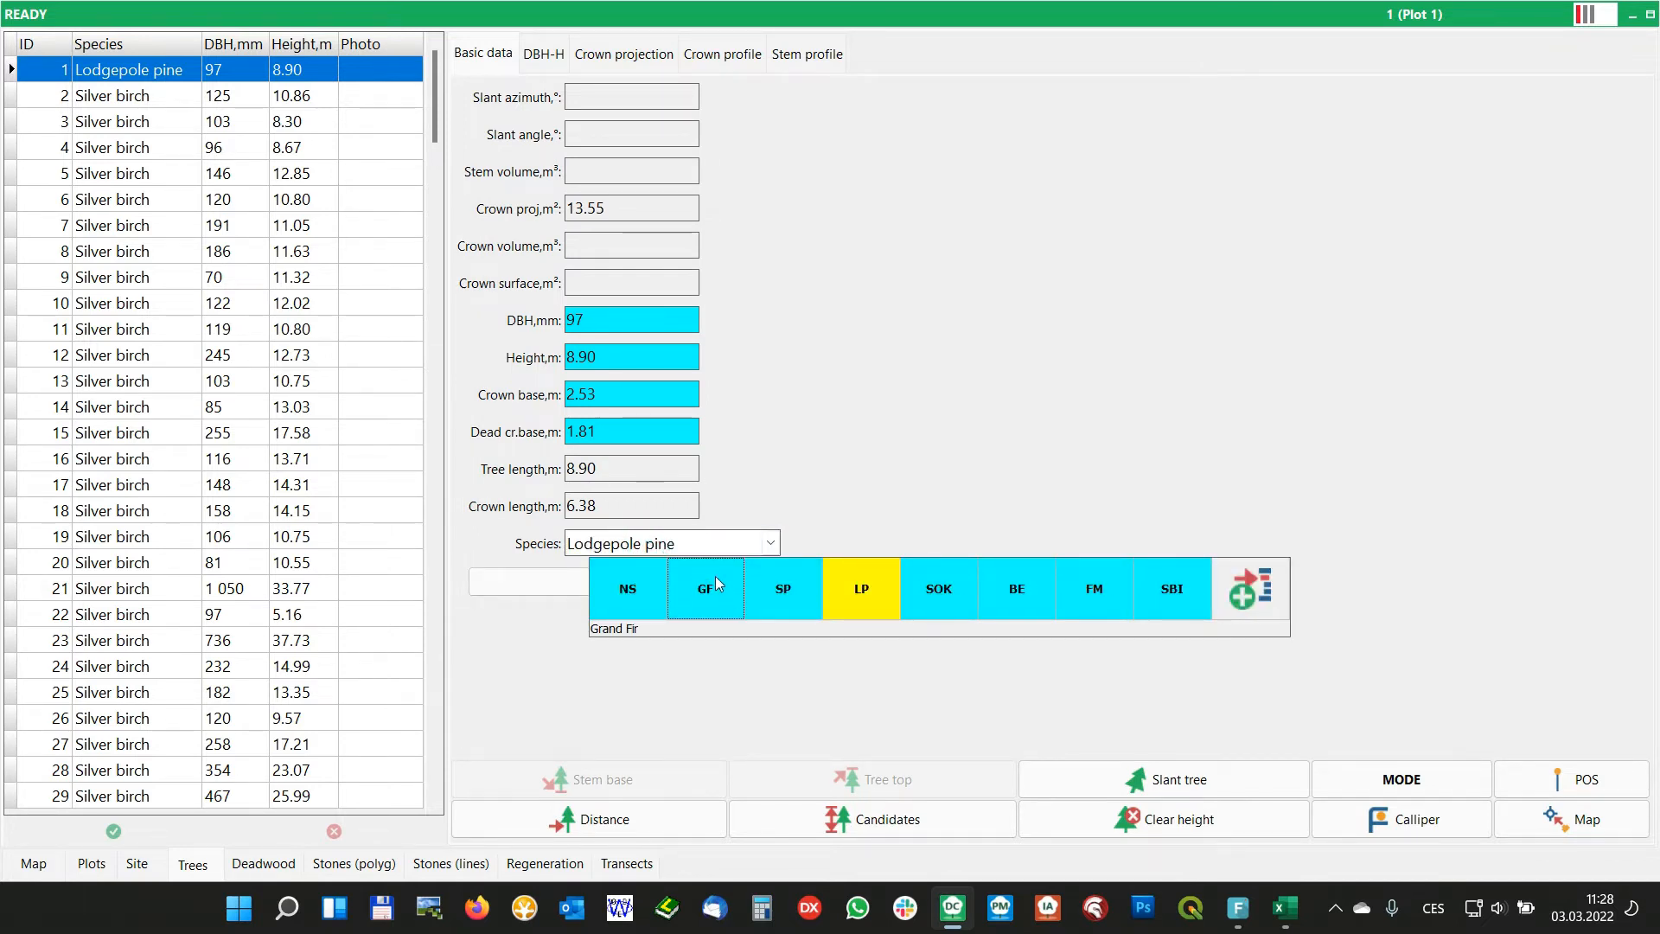
{"action": "left_click", "coordinate": [1264, 584]}
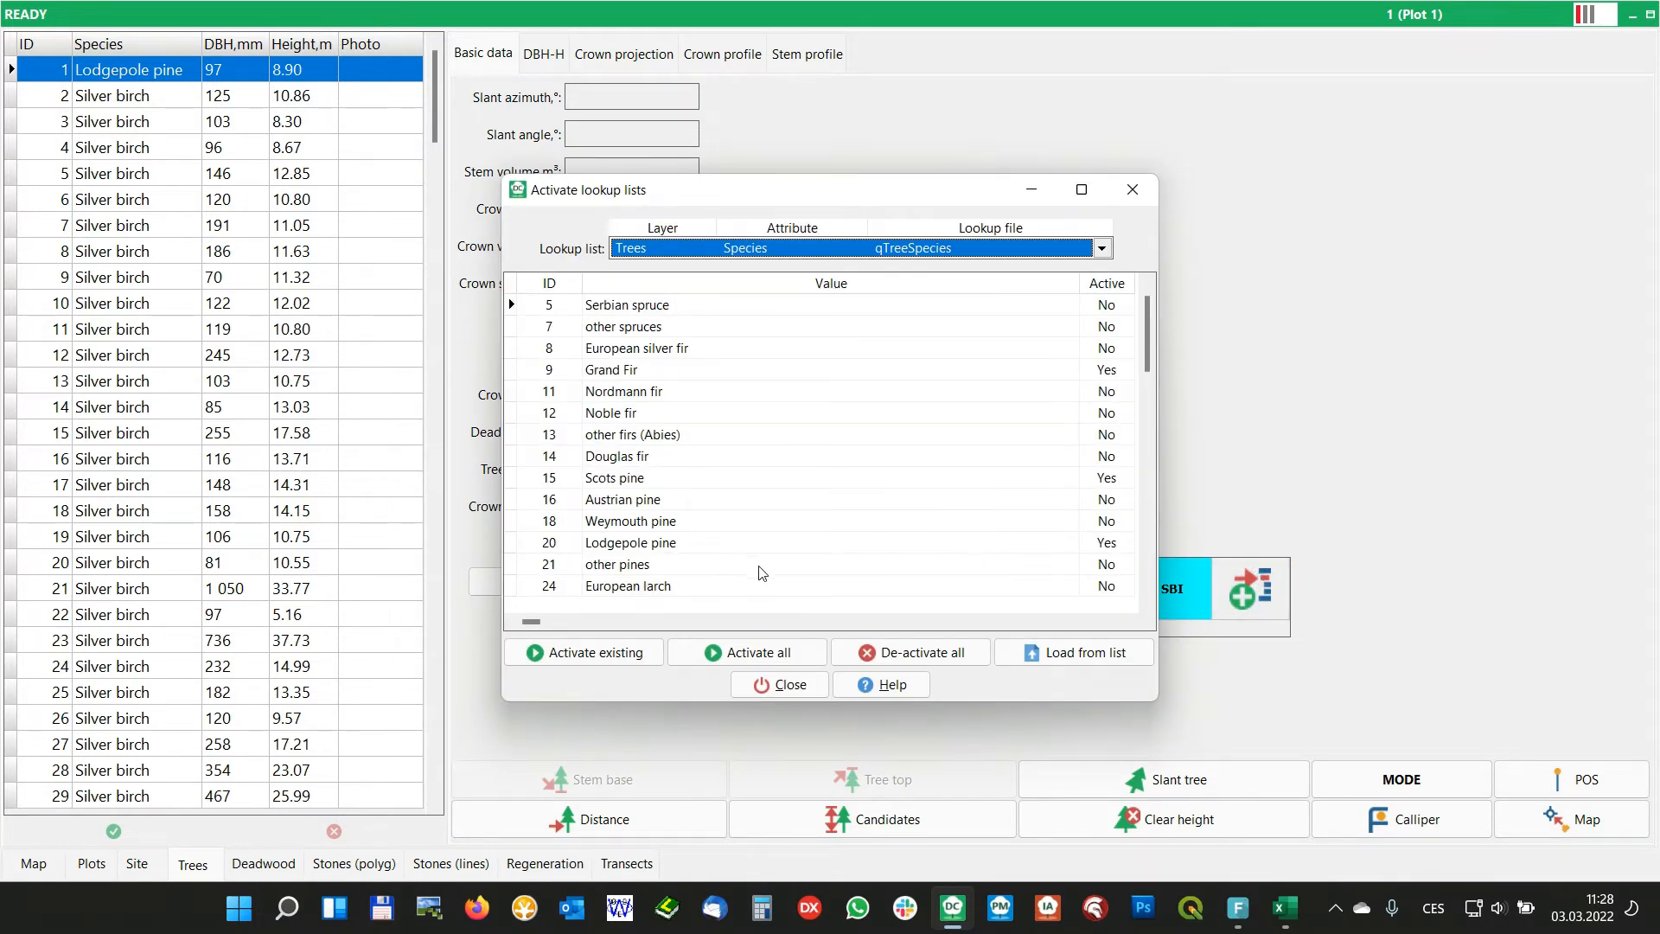
{"action": "left_click", "coordinate": [1115, 529]}
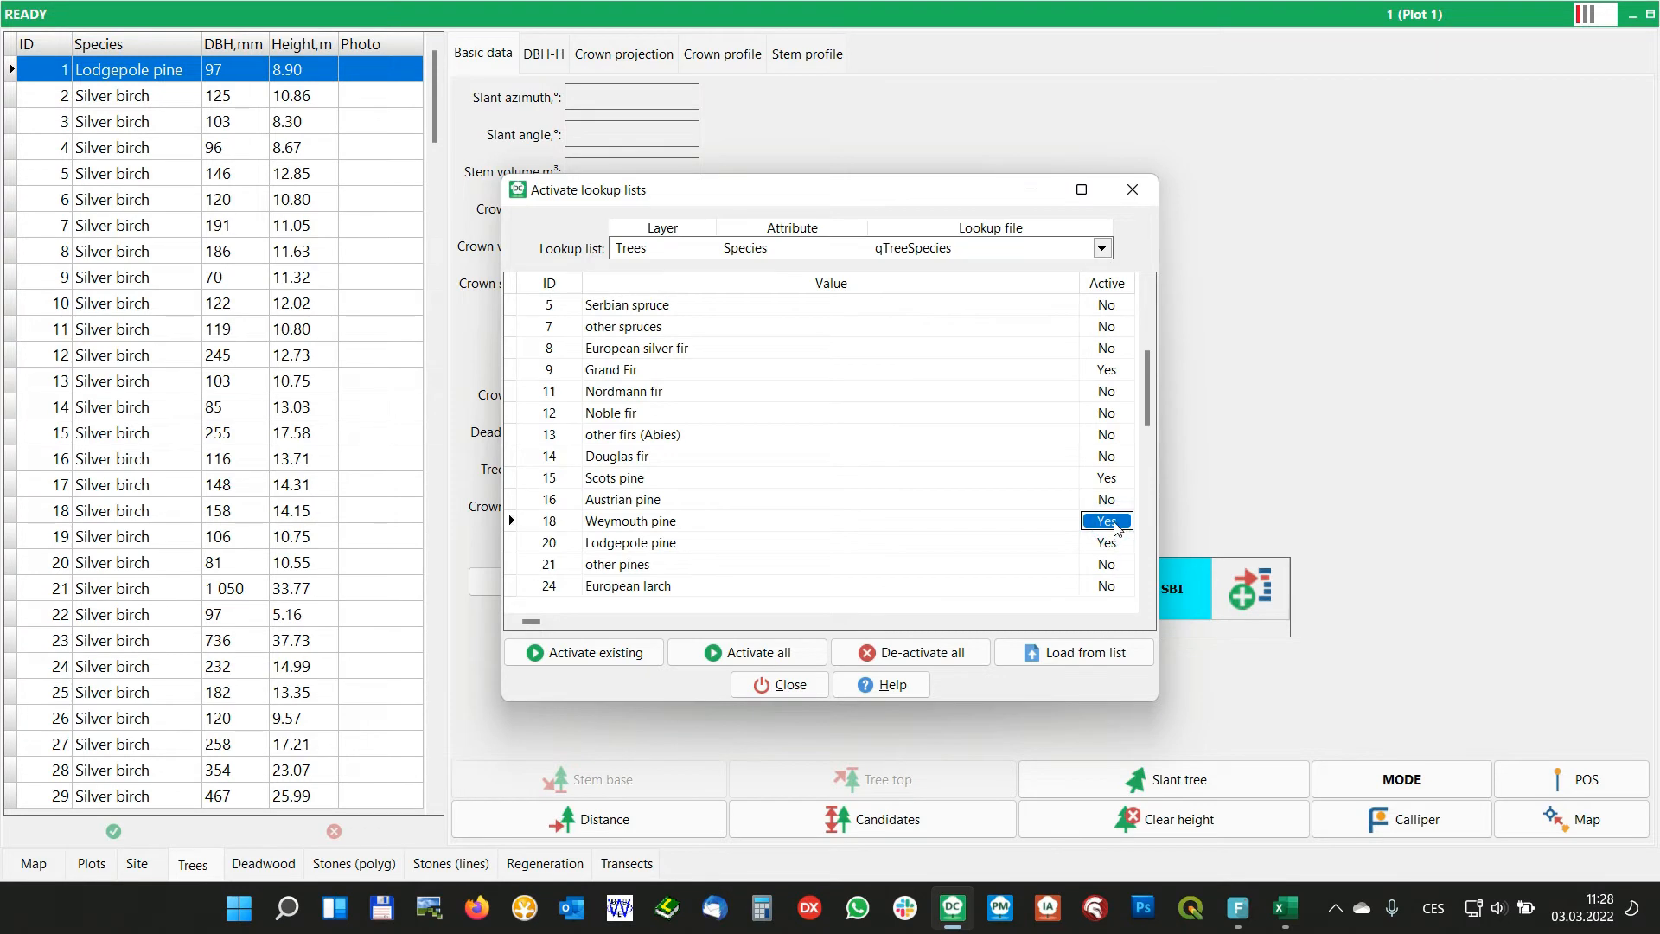
{"action": "left_click", "coordinate": [788, 689]}
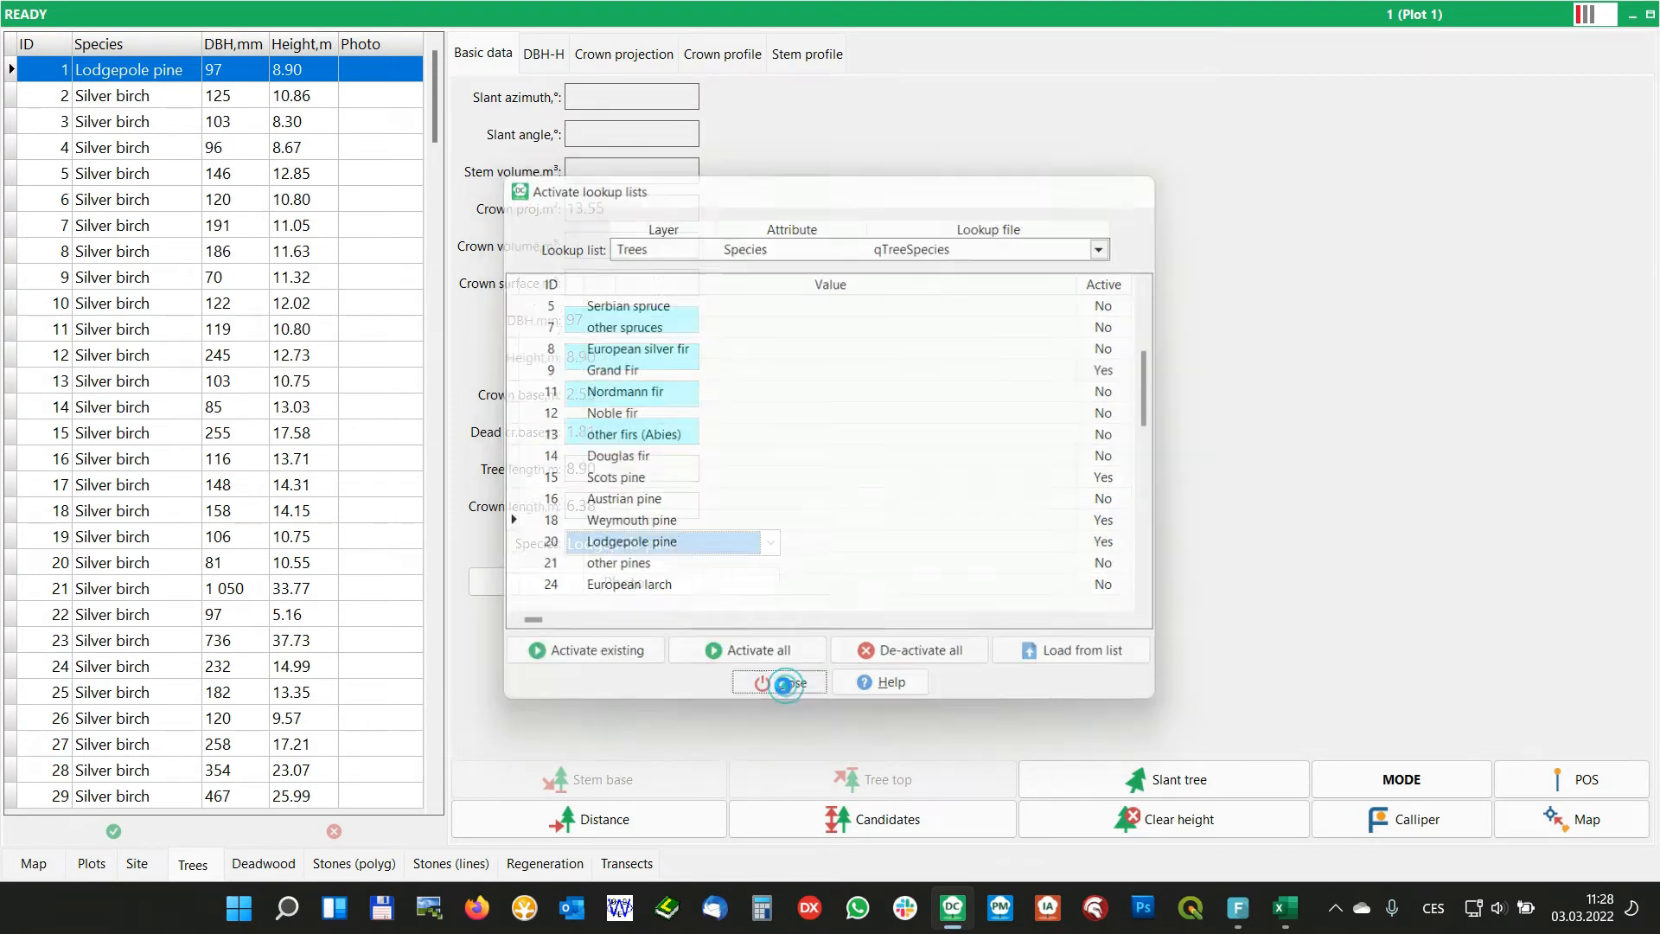
{"action": "left_click", "coordinate": [707, 550]}
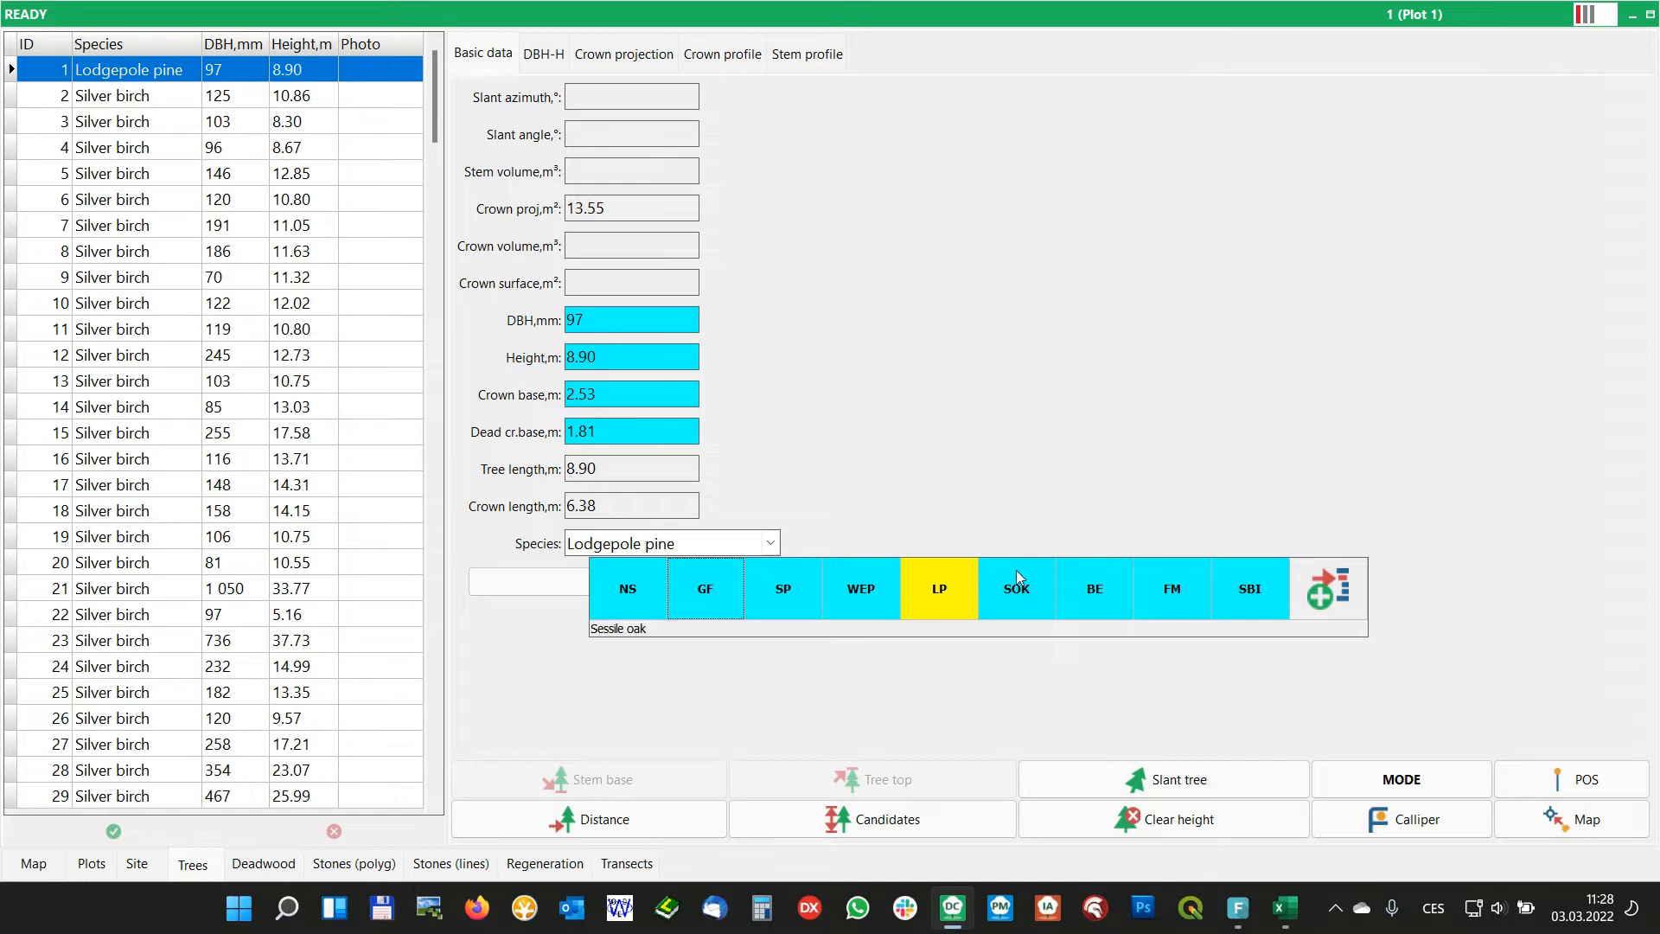
Close Field-Map Data Collector and open ExampleProject_20 in Field-Map Project Manager
{"action": "left_click", "coordinate": [92, 863]}
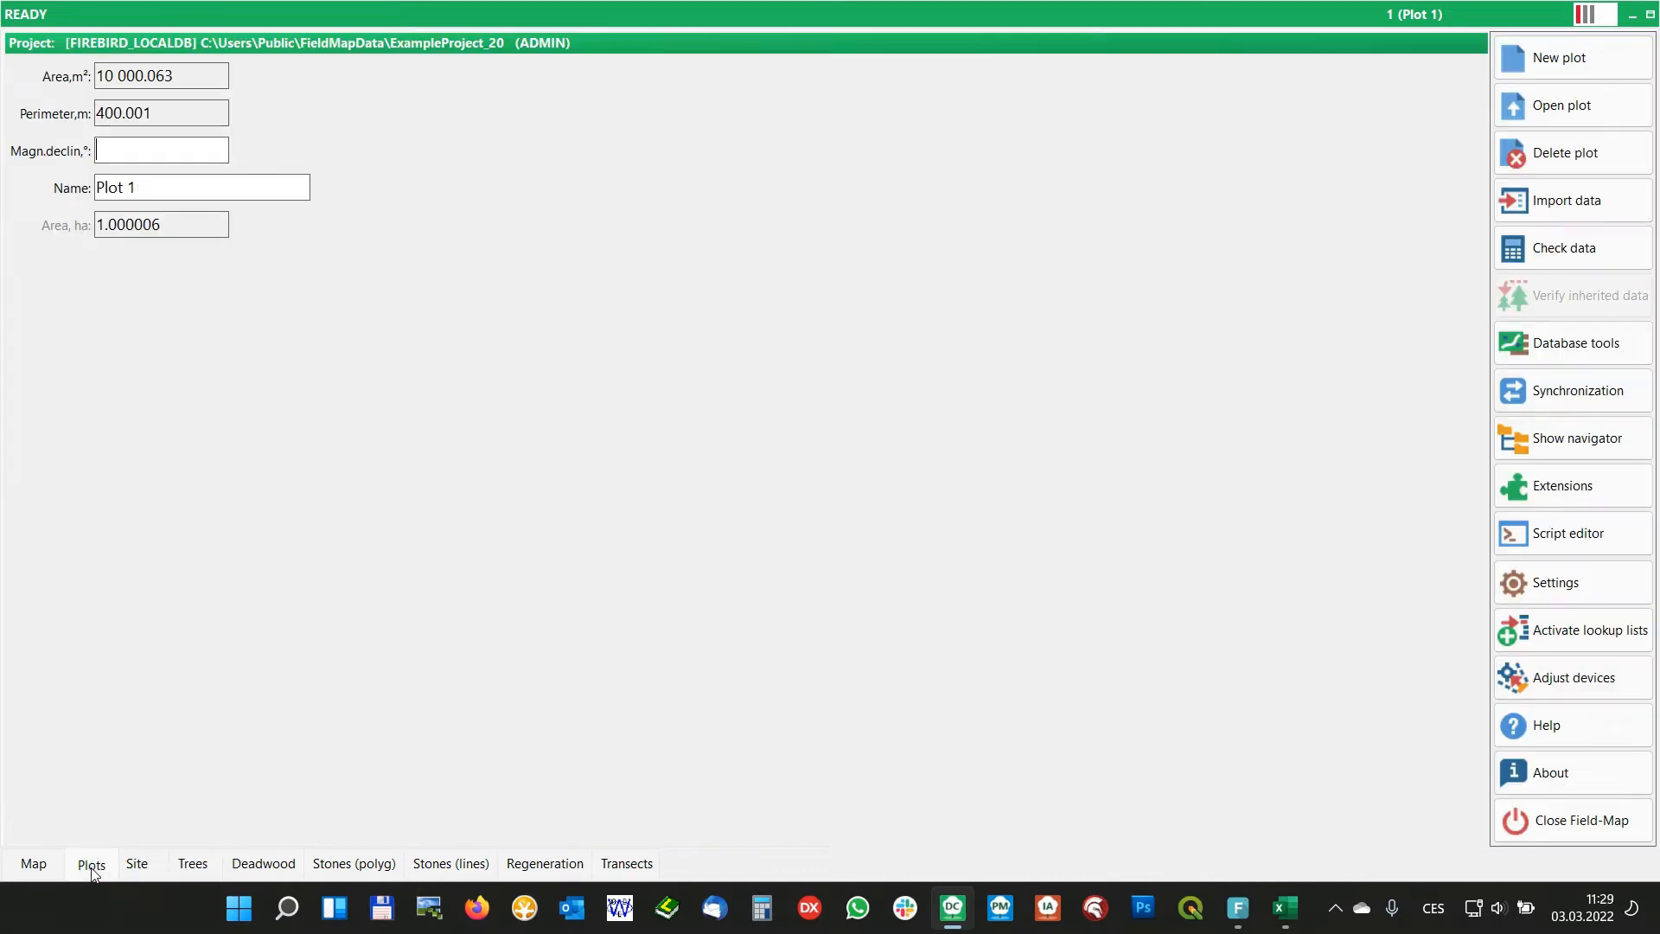
{"action": "left_click", "coordinate": [1552, 820]}
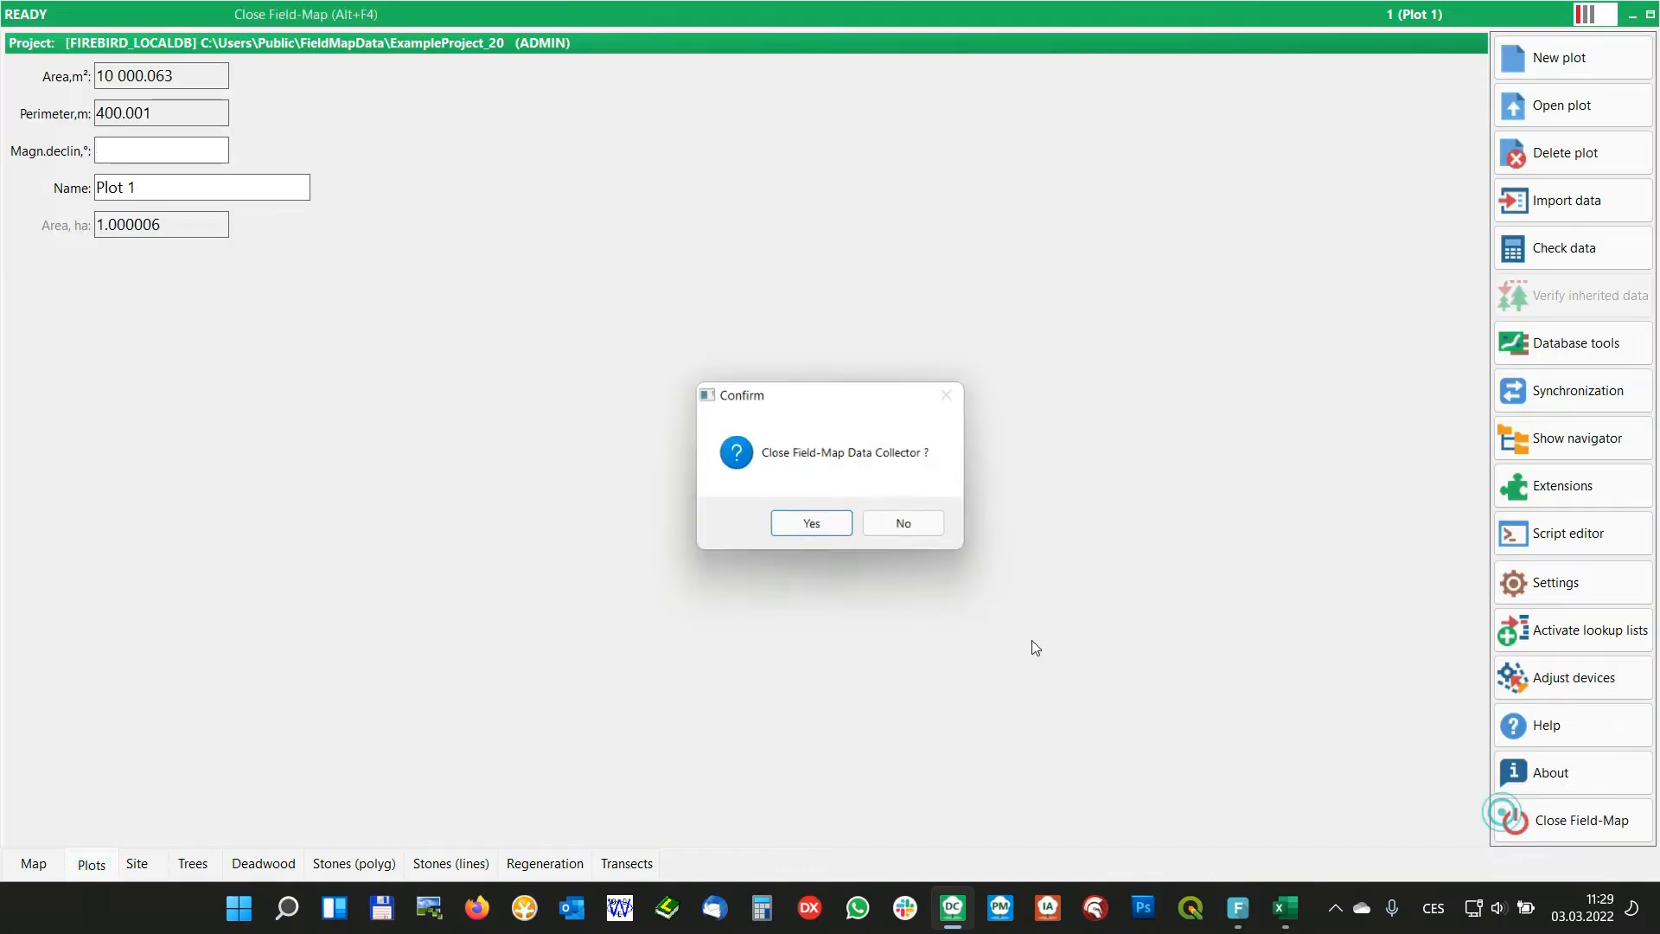
{"action": "left_click", "coordinate": [813, 527]}
{"action": "double_click", "coordinate": [451, 26]}
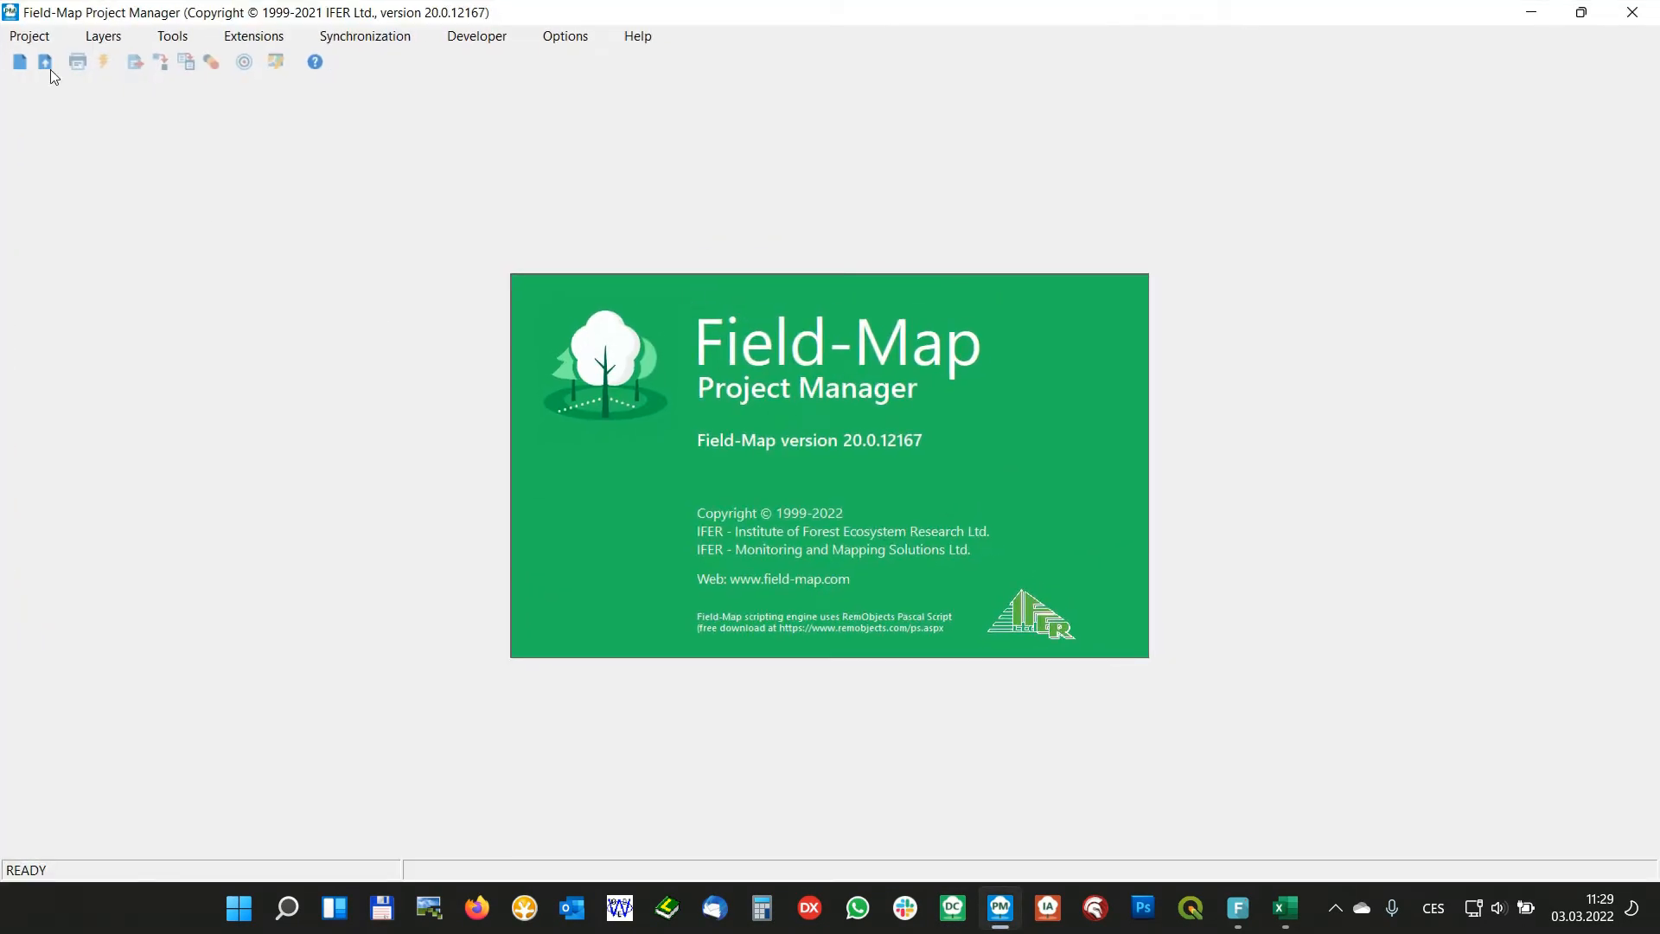
{"action": "left_click", "coordinate": [47, 65]}
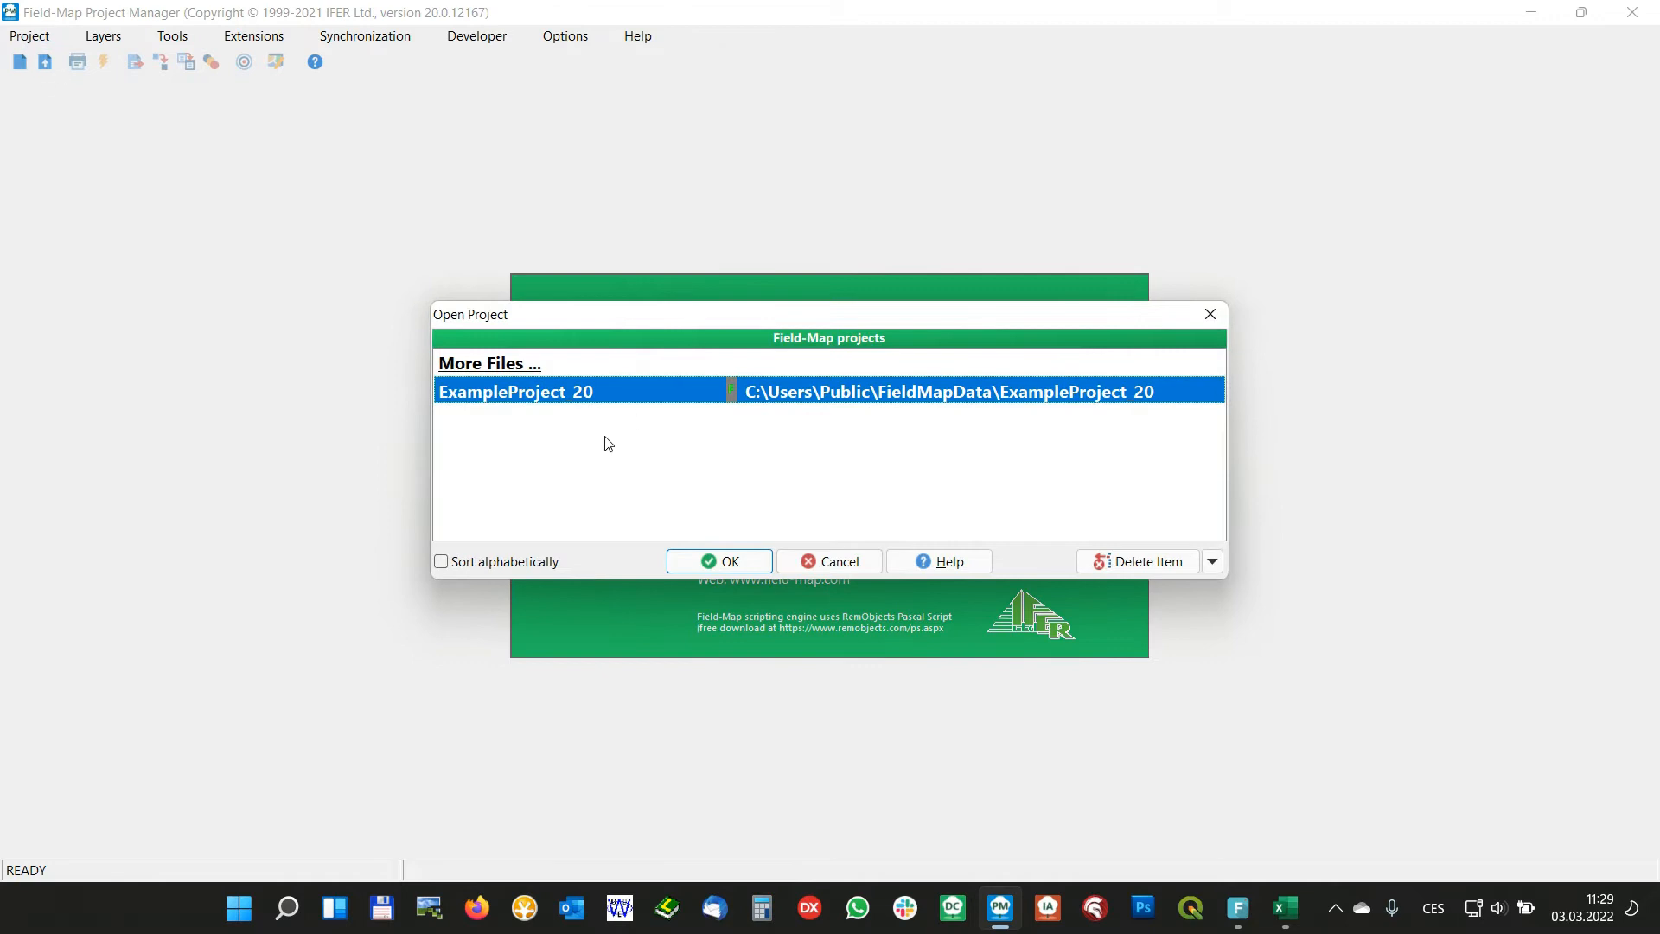
{"action": "double_click", "coordinate": [594, 393]}
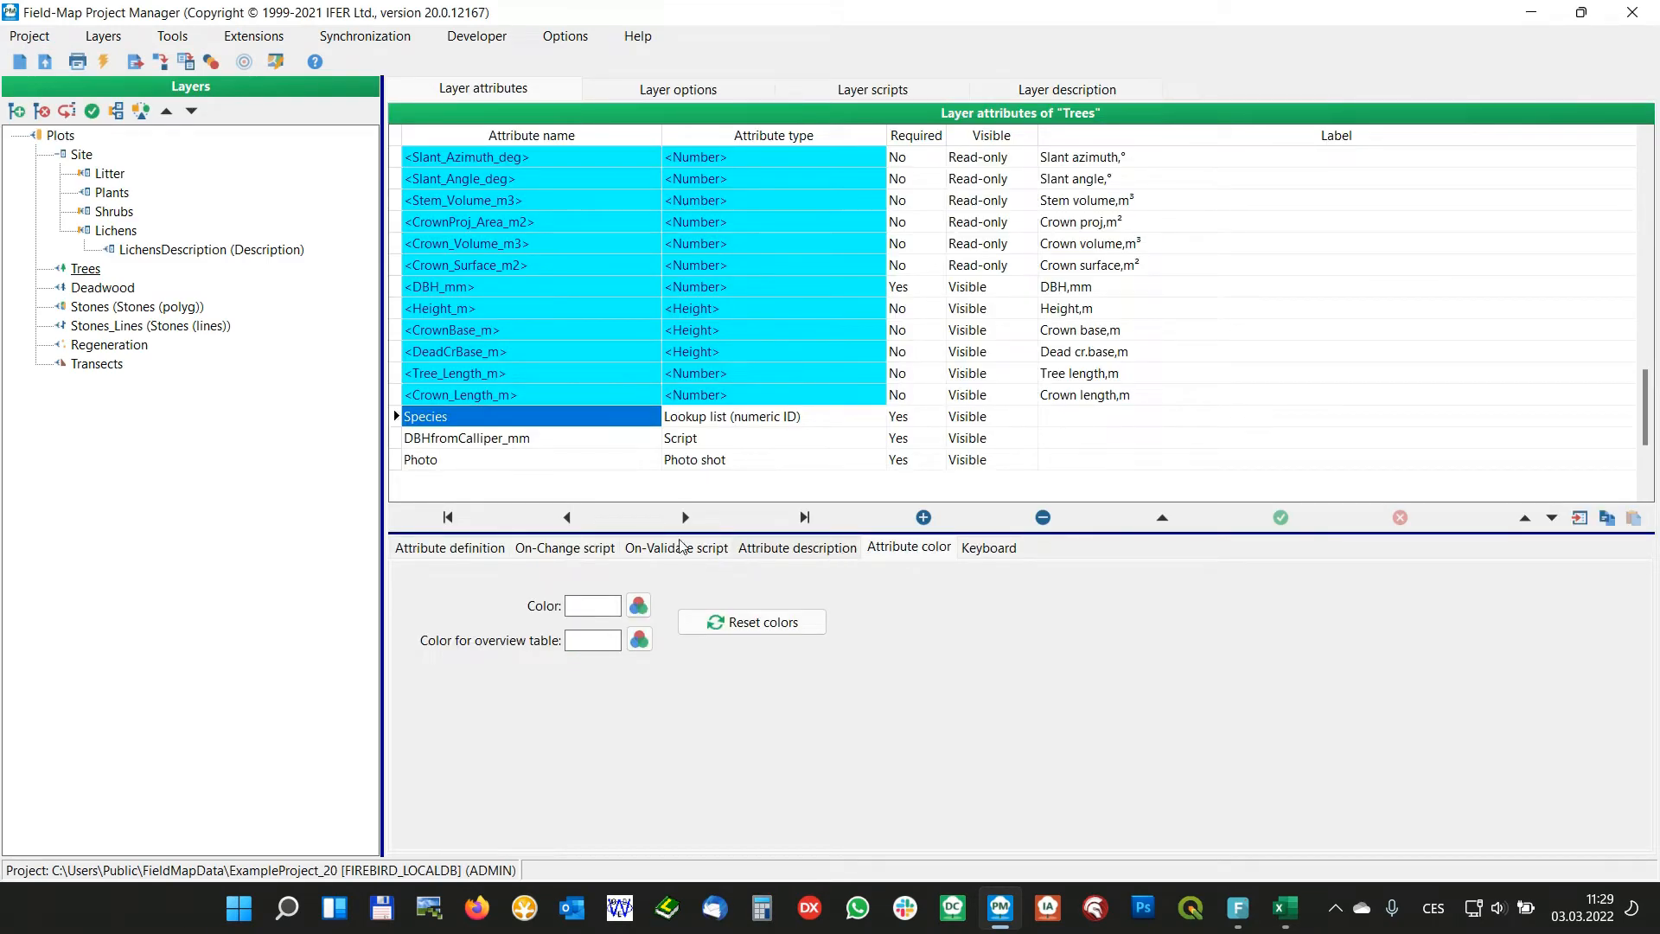
Switch to the Excel workbook and change Norway spruce's VALUE2 to Picea|abies
{"action": "key", "text": "alt+Tab"}
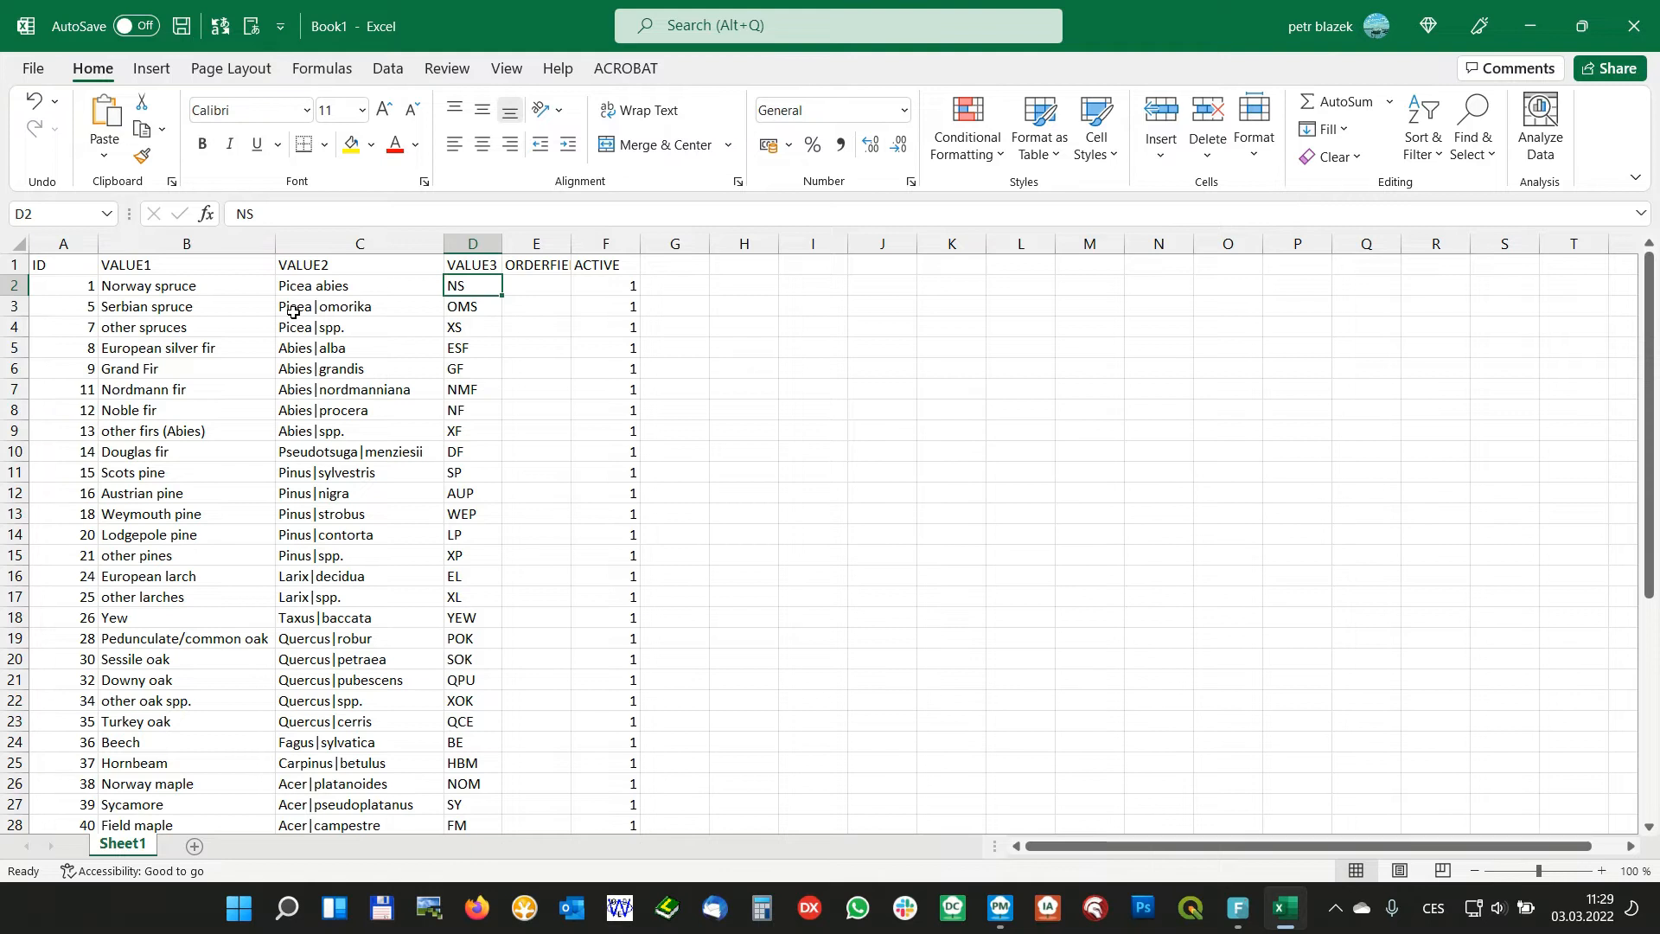
{"action": "left_click", "coordinate": [294, 309]}
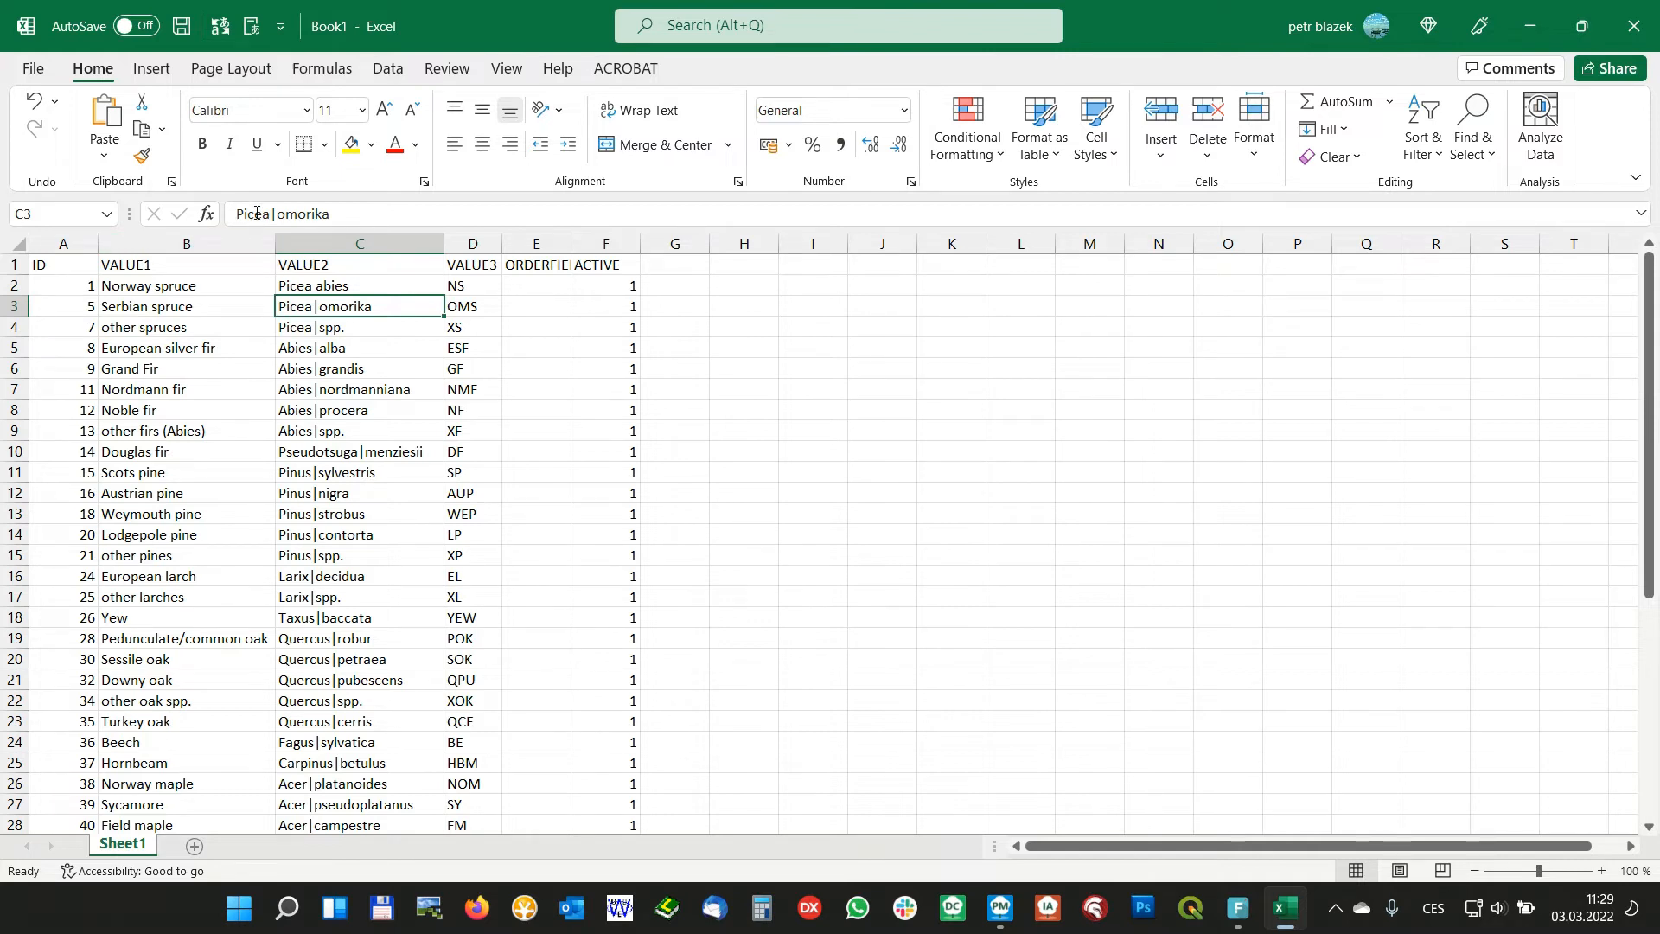
{"action": "double_click", "coordinate": [313, 286]}
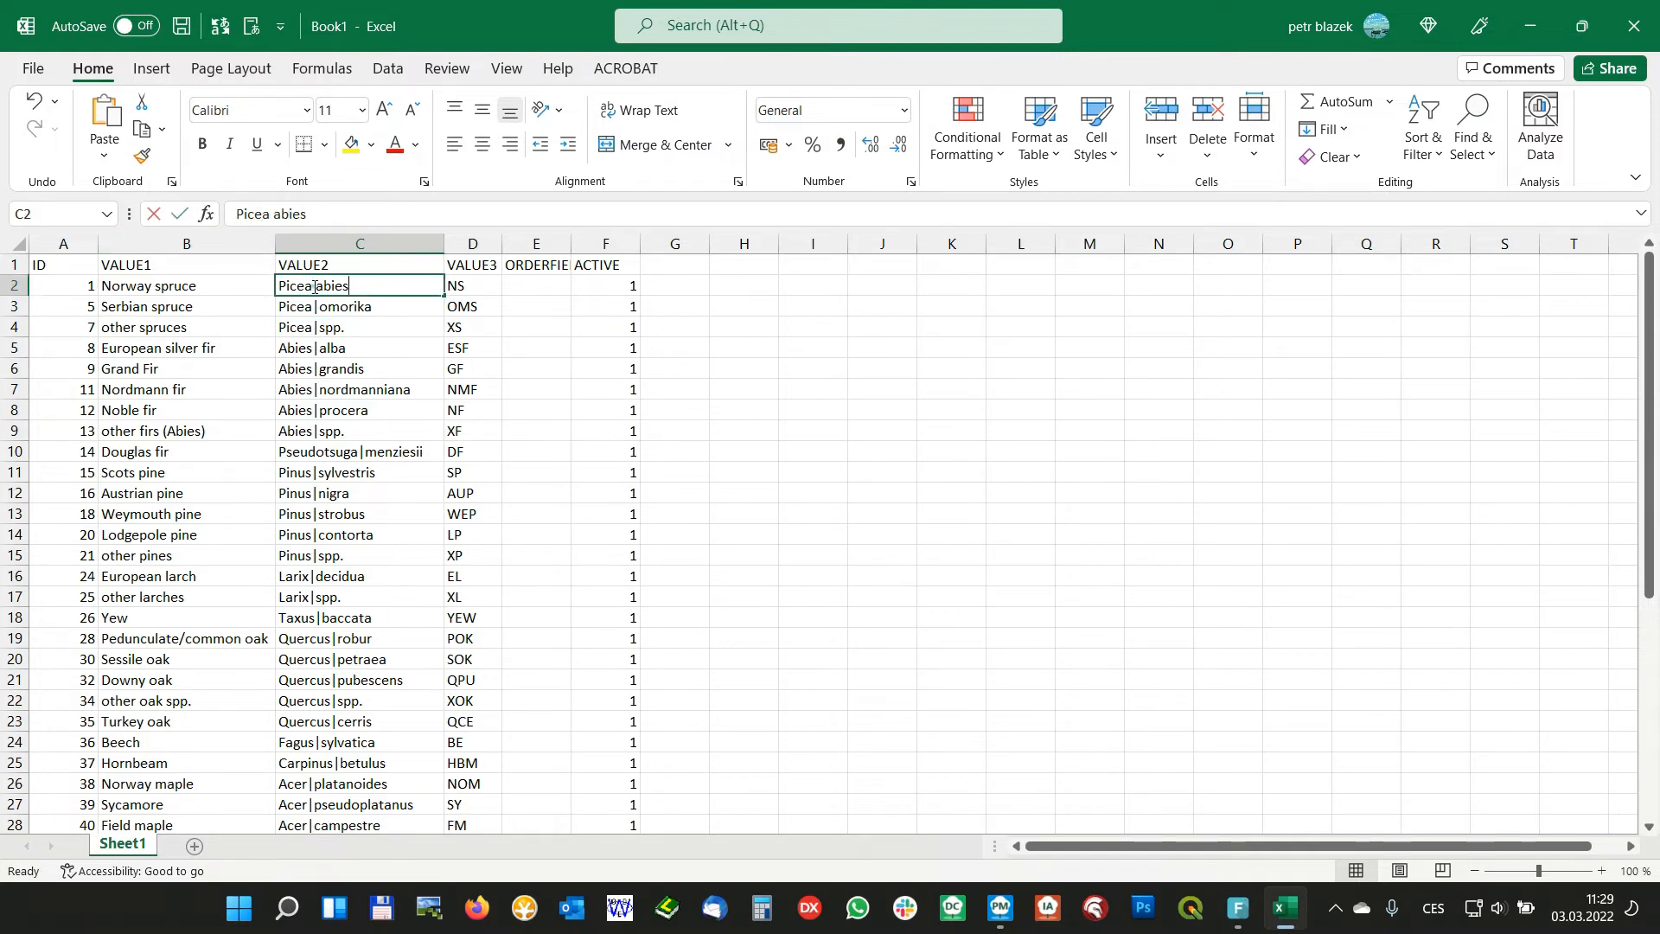
{"action": "key", "text": "BackSpace"}
{"action": "type", "text": "'"}
{"action": "key", "text": "BackSpace"}
{"action": "key", "text": "super+space"}
{"action": "type", "text": "|"}
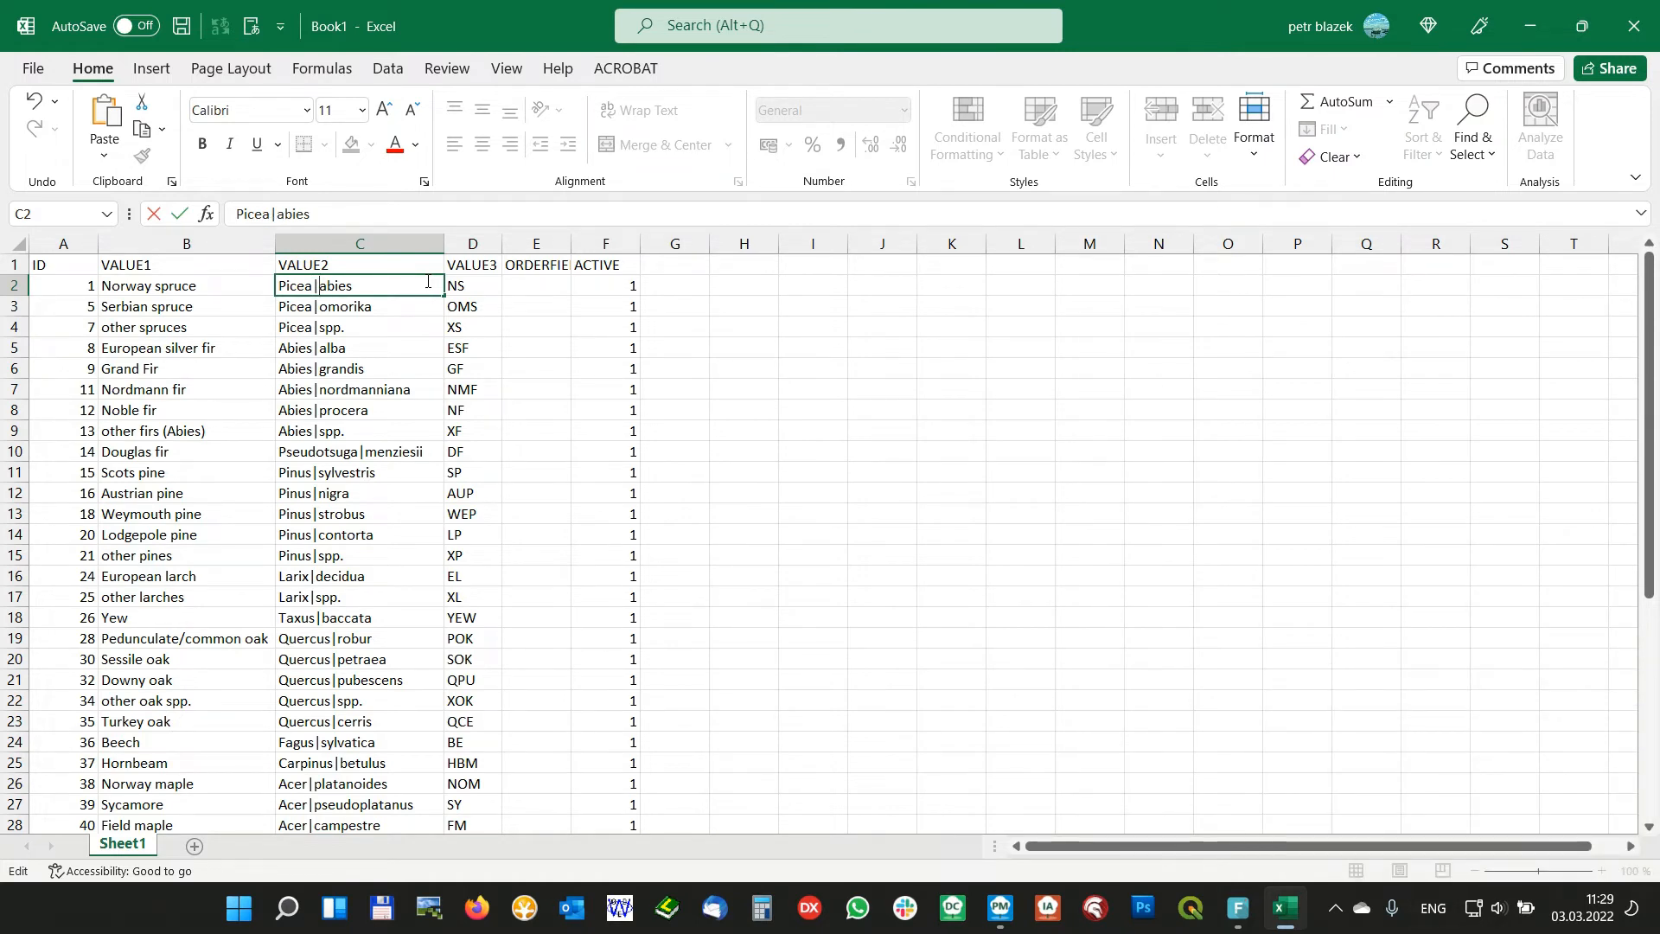
{"action": "left_click", "coordinate": [391, 349]}
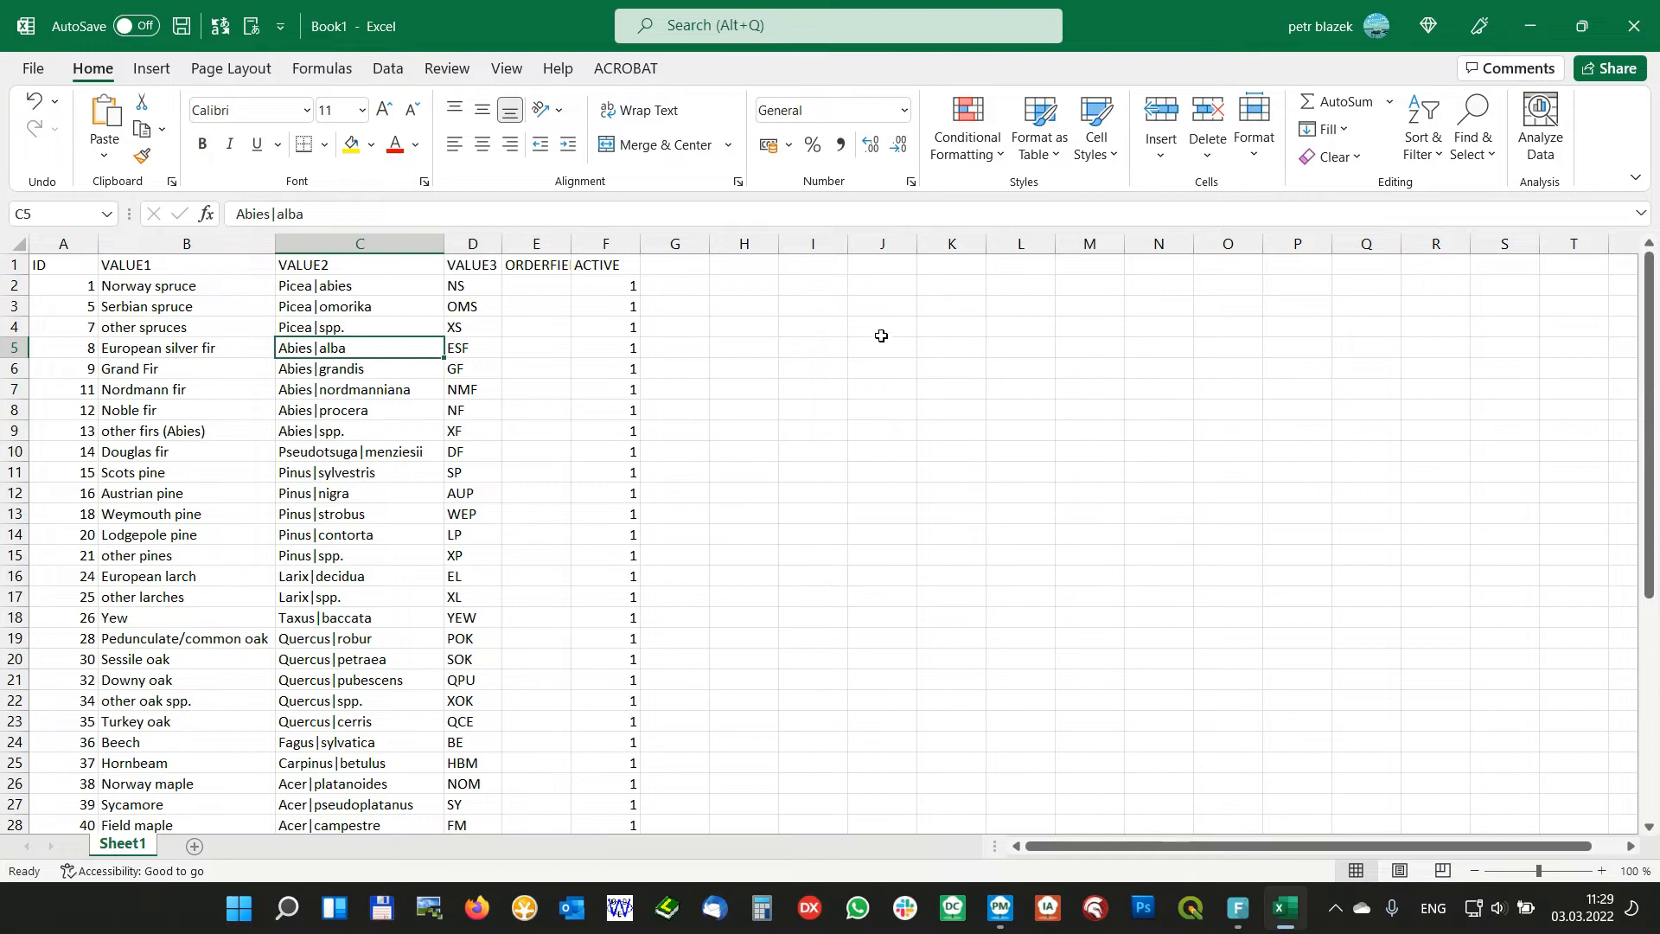
Back in Field-Map Project Manager, show the Species attribute definition and open the multilingual lookup list editor
{"action": "key", "text": "alt+Tab"}
{"action": "left_click", "coordinate": [875, 464]}
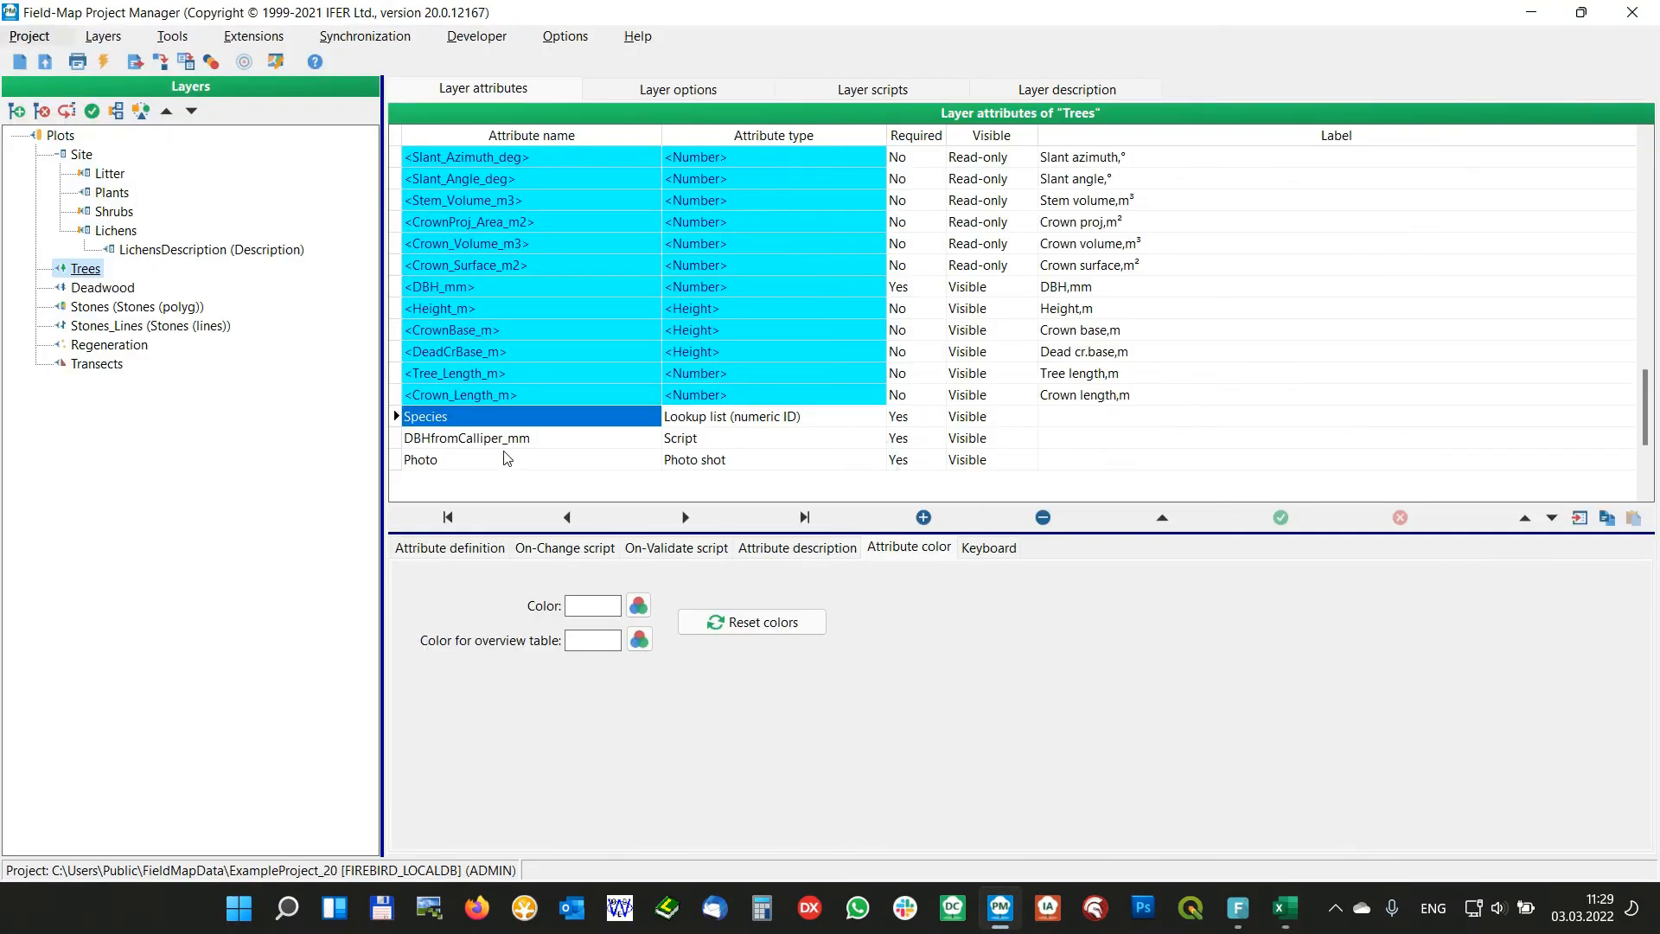
{"action": "left_click", "coordinate": [450, 549]}
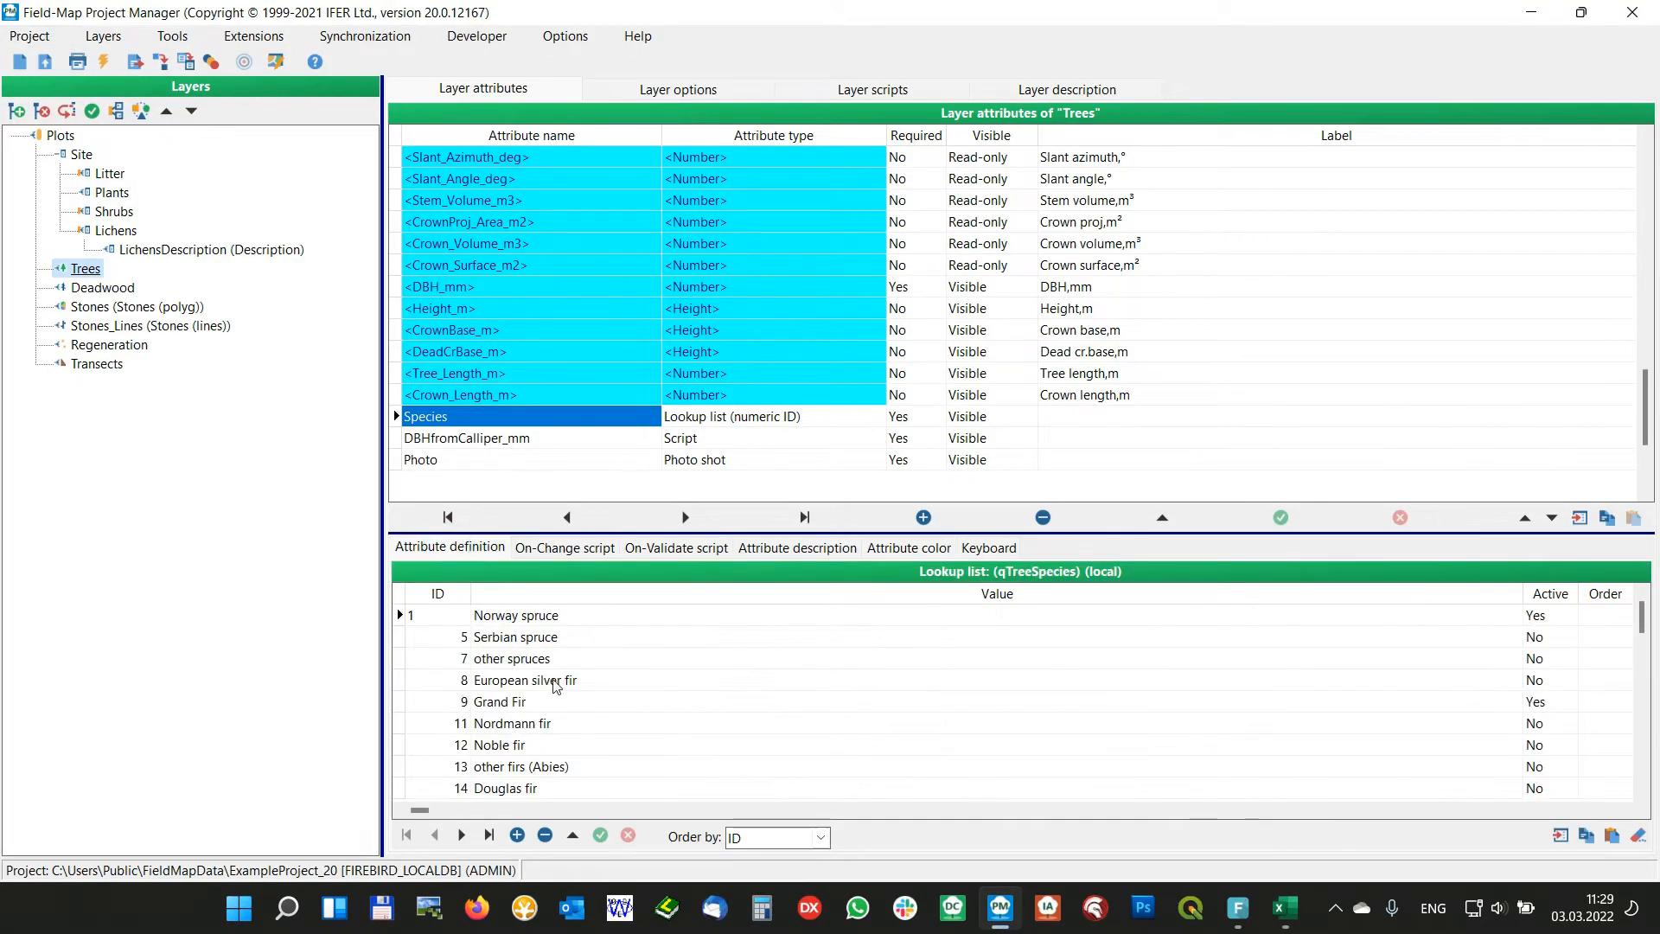
{"action": "left_click", "coordinate": [182, 38]}
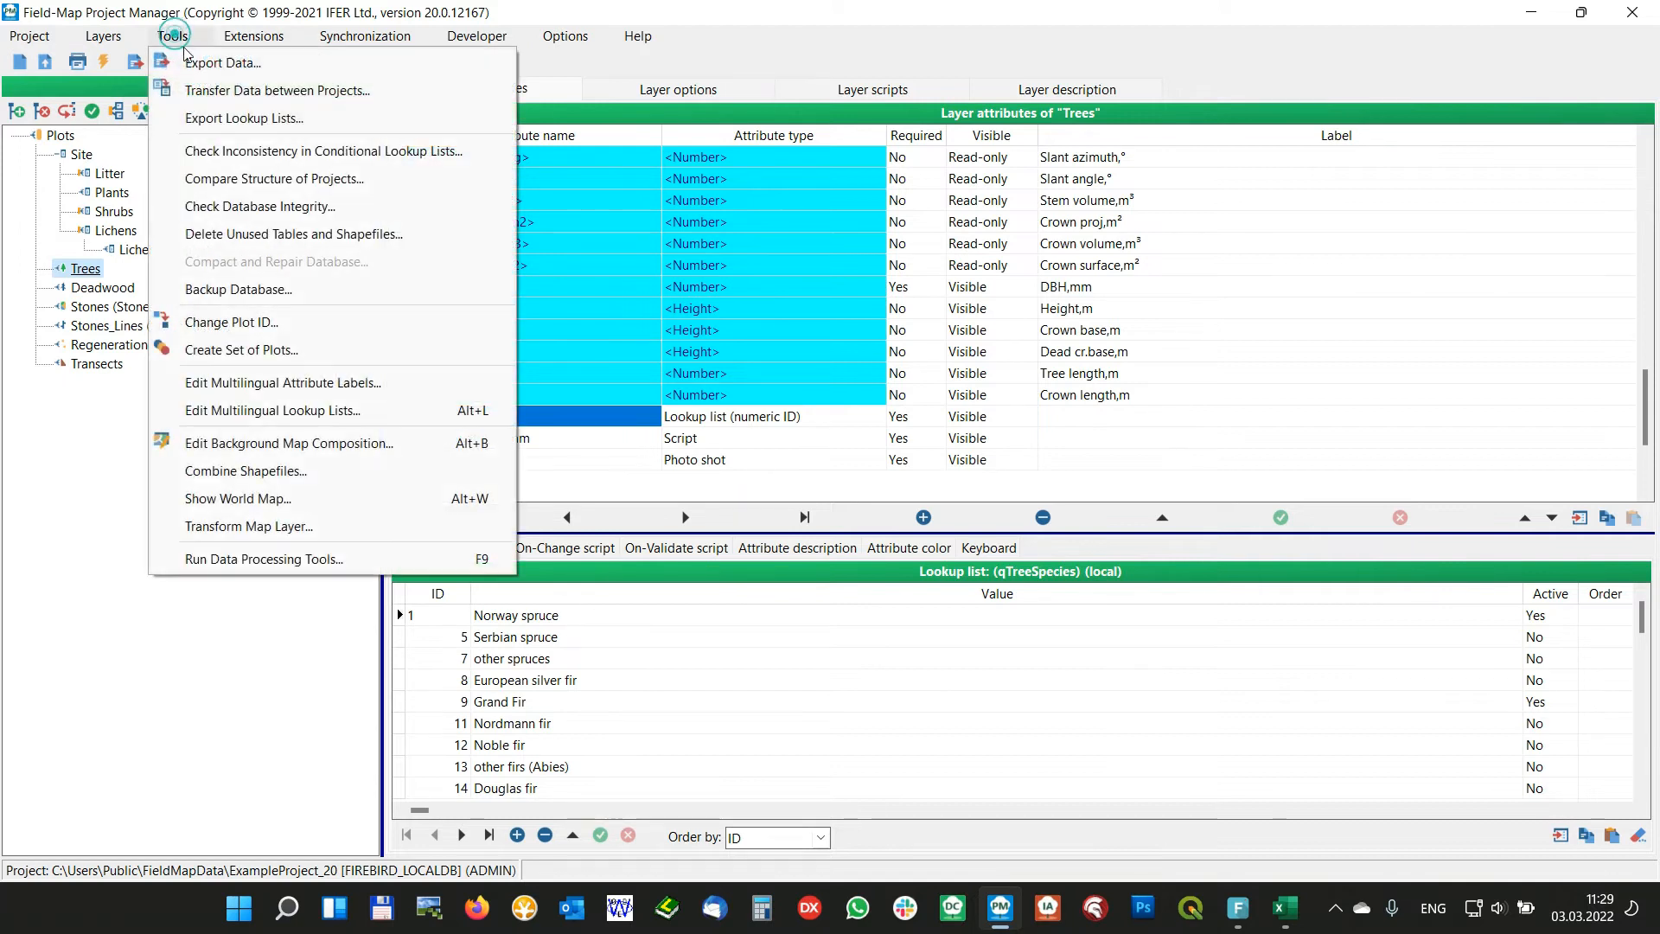
{"action": "left_click", "coordinate": [309, 412]}
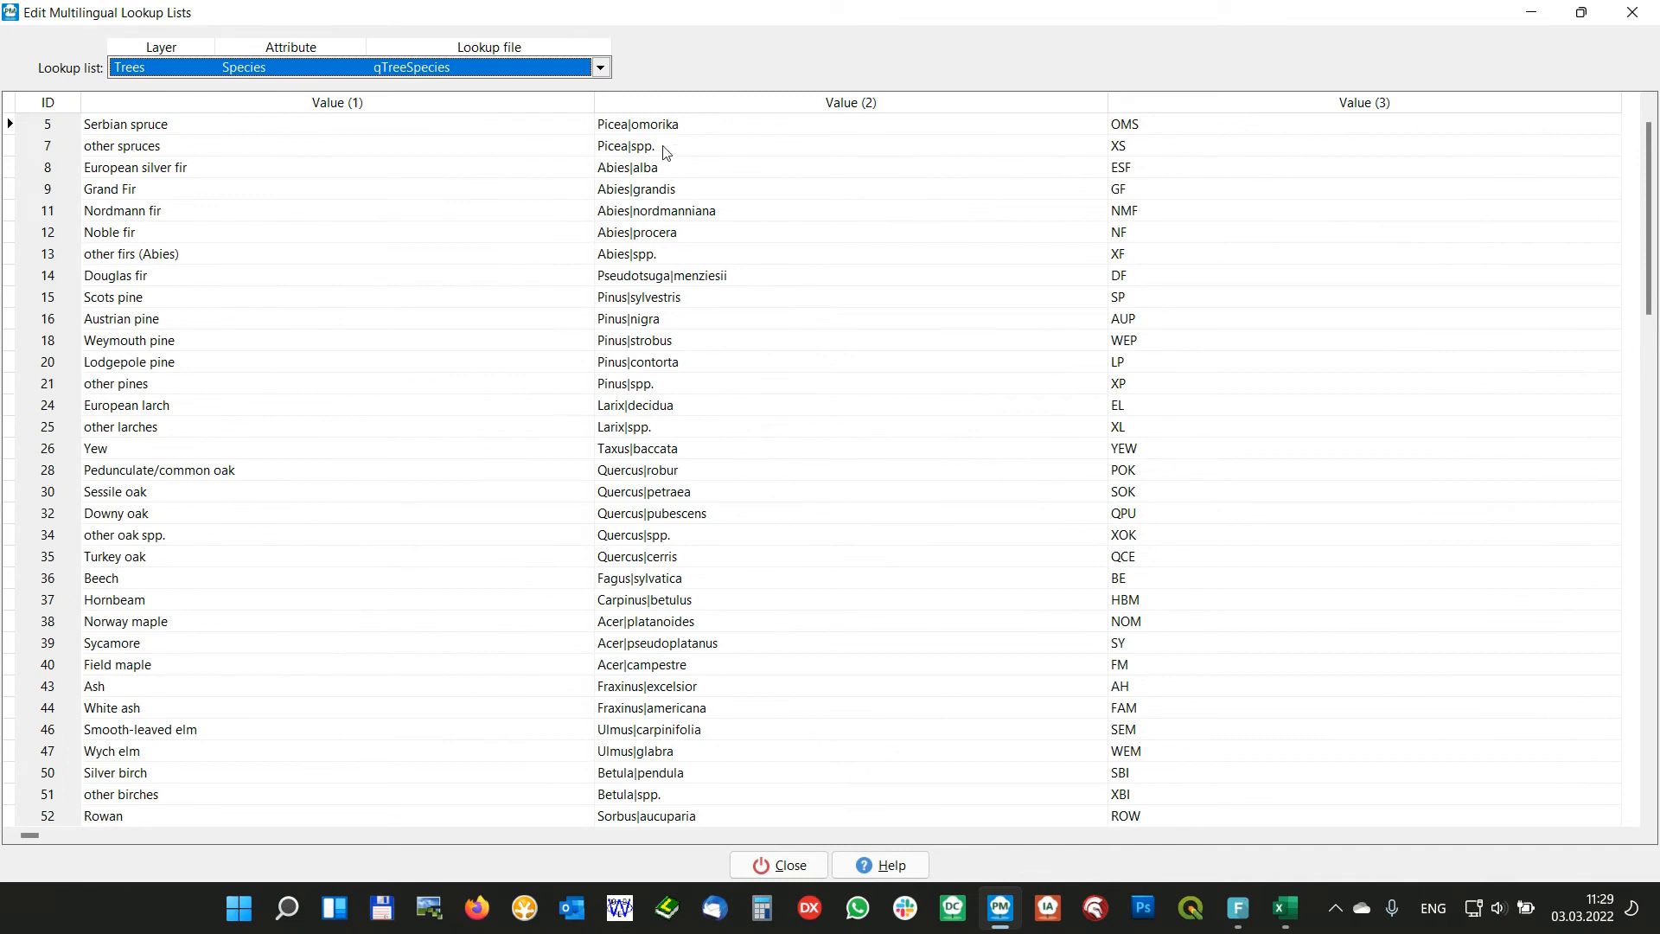
Change the Value (2) entry of Norway spruce to Picea|abies in the qTreeSpecies list
{"action": "left_click", "coordinate": [661, 210]}
{"action": "key", "text": "Up"}
{"action": "key", "text": "Up"}
{"action": "key", "text": "Up"}
{"action": "key", "text": "Up"}
{"action": "key", "text": "Up"}
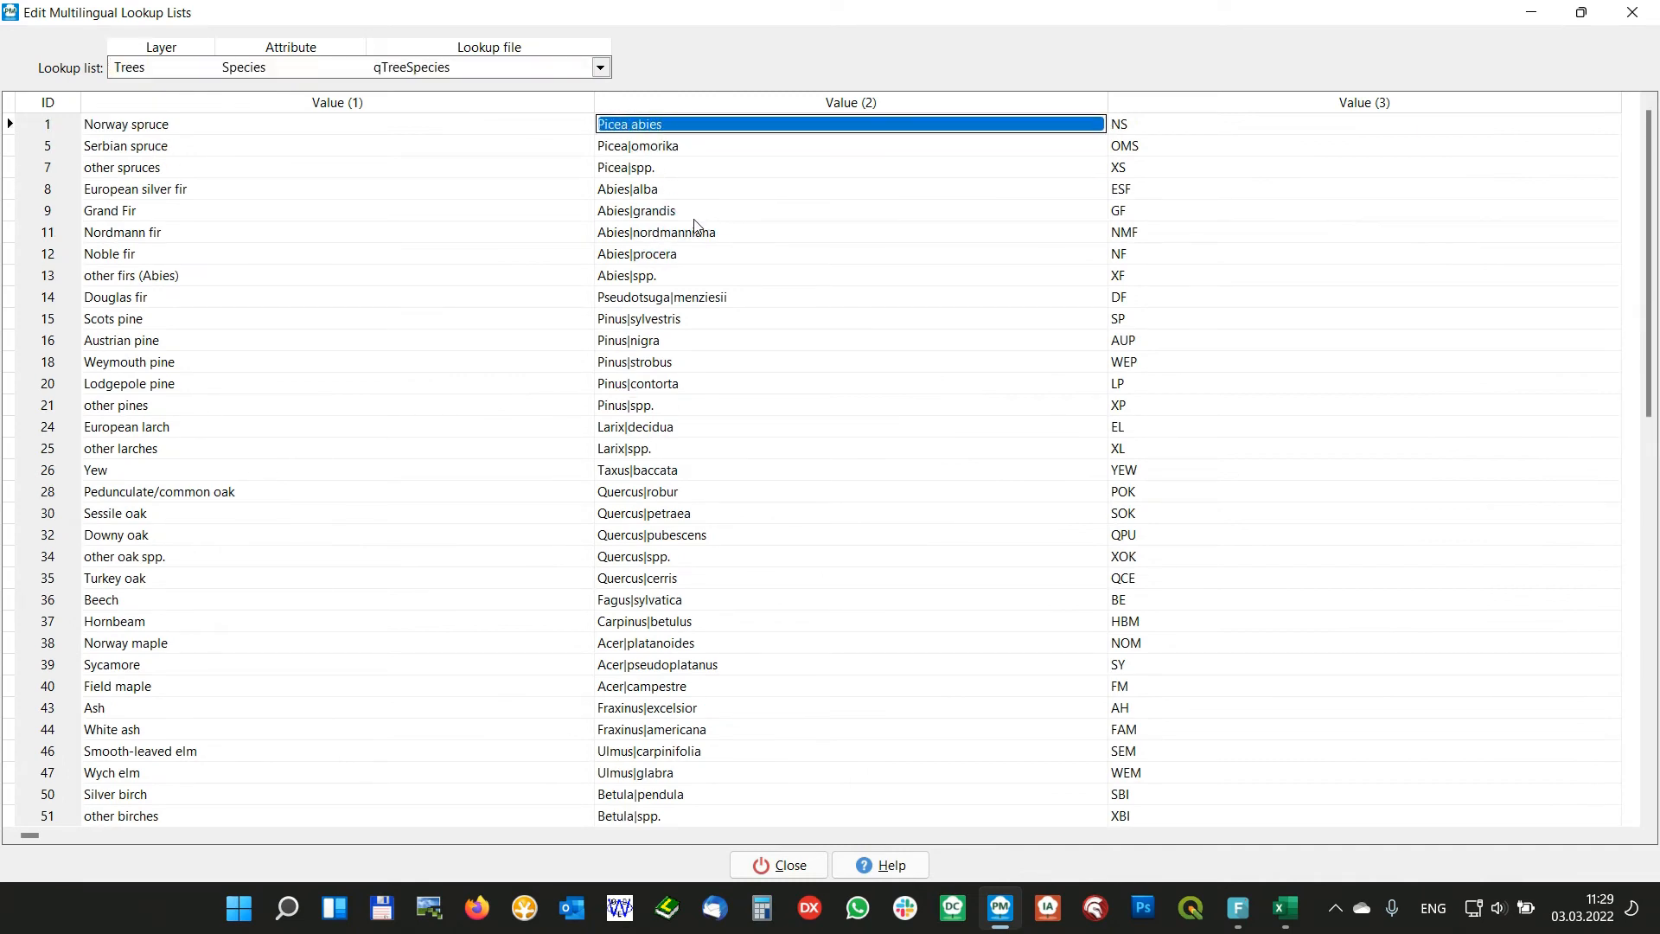
{"action": "double_click", "coordinate": [632, 128]}
{"action": "key", "text": "Right"}
{"action": "key", "text": "BackSpace"}
{"action": "type", "text": "|"}
{"action": "left_click", "coordinate": [662, 169]}
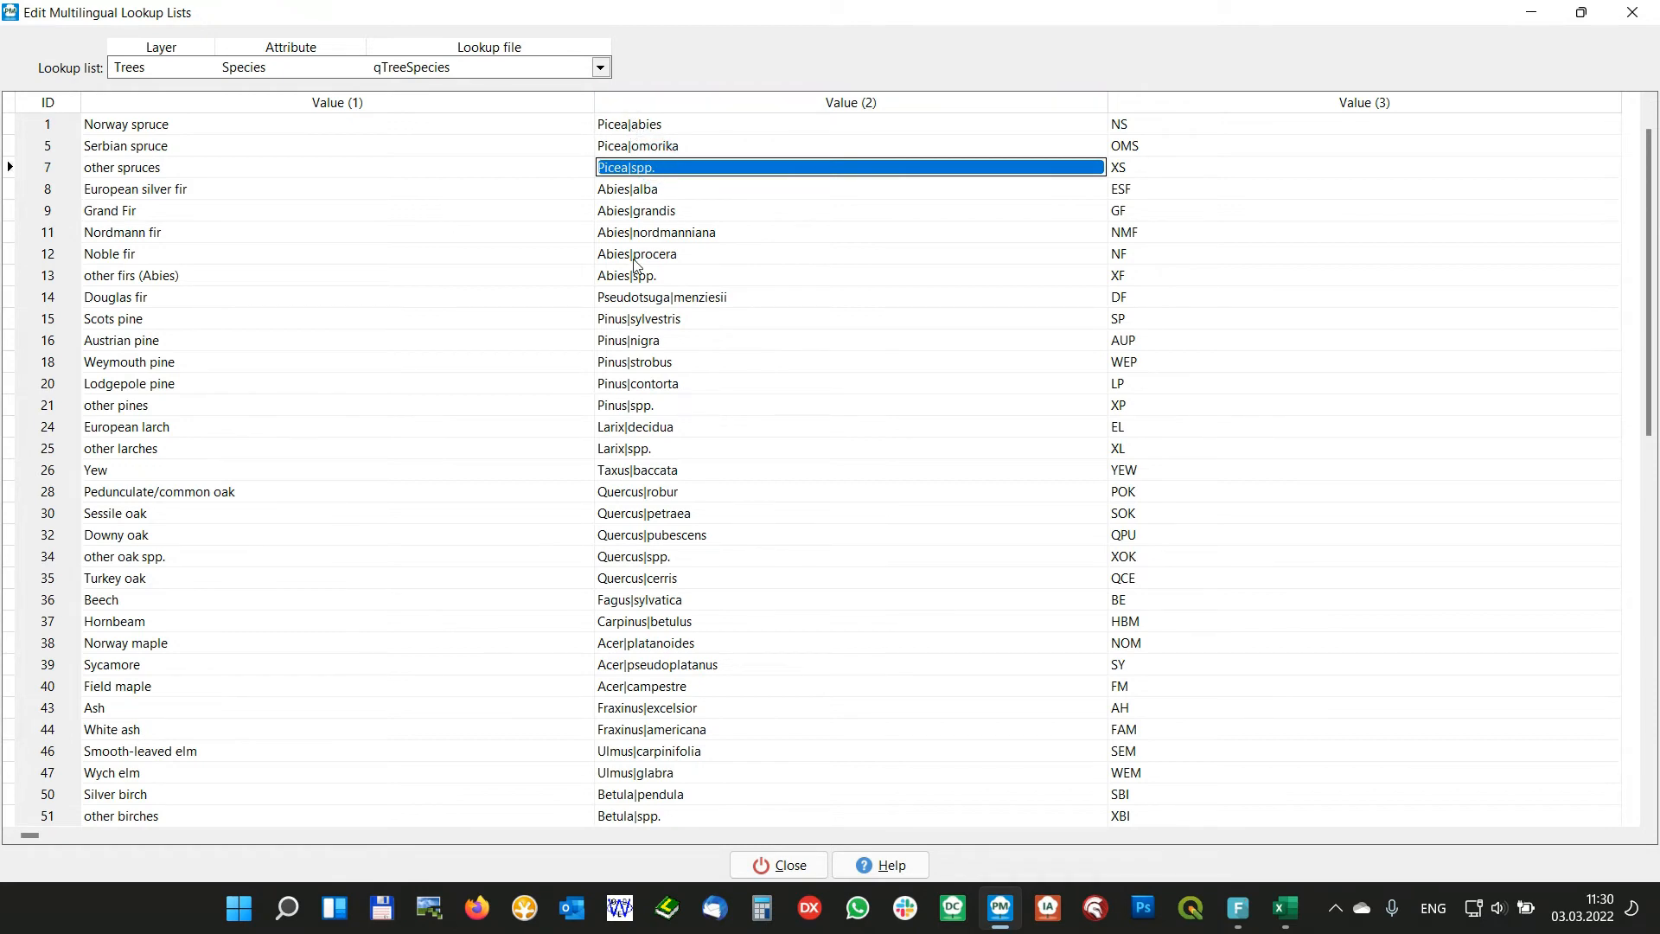
Examine how genus and species are separated in the remaining Value (2) entries, and close the lookup list editor
{"action": "left_click", "coordinate": [686, 648]}
{"action": "key", "text": "Down"}
{"action": "key", "text": "Down"}
{"action": "key", "text": "Down"}
{"action": "key", "text": "Down"}
{"action": "key", "text": "Down"}
{"action": "key", "text": "Down"}
{"action": "key", "text": "Down"}
{"action": "key", "text": "Down"}
{"action": "key", "text": "Down"}
{"action": "key", "text": "Down"}
{"action": "key", "text": "Down"}
{"action": "key", "text": "Down"}
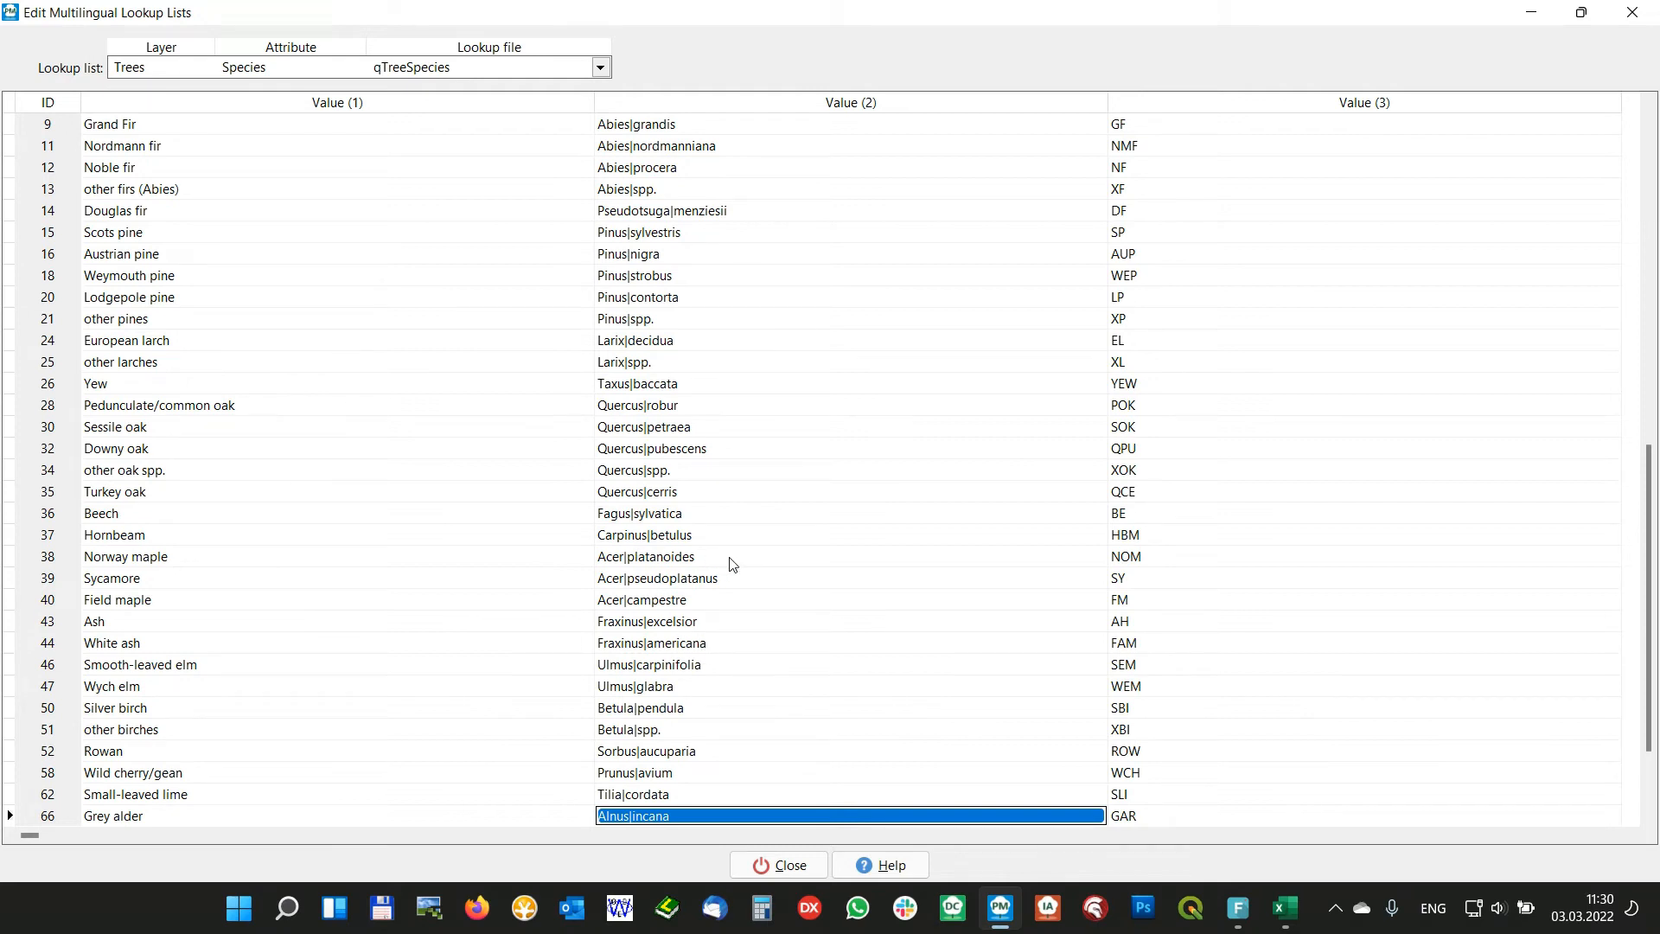
{"action": "key", "text": "Down"}
{"action": "key", "text": "Down"}
{"action": "key", "text": "Down"}
{"action": "key", "text": "Down"}
{"action": "key", "text": "Down"}
{"action": "key", "text": "Down"}
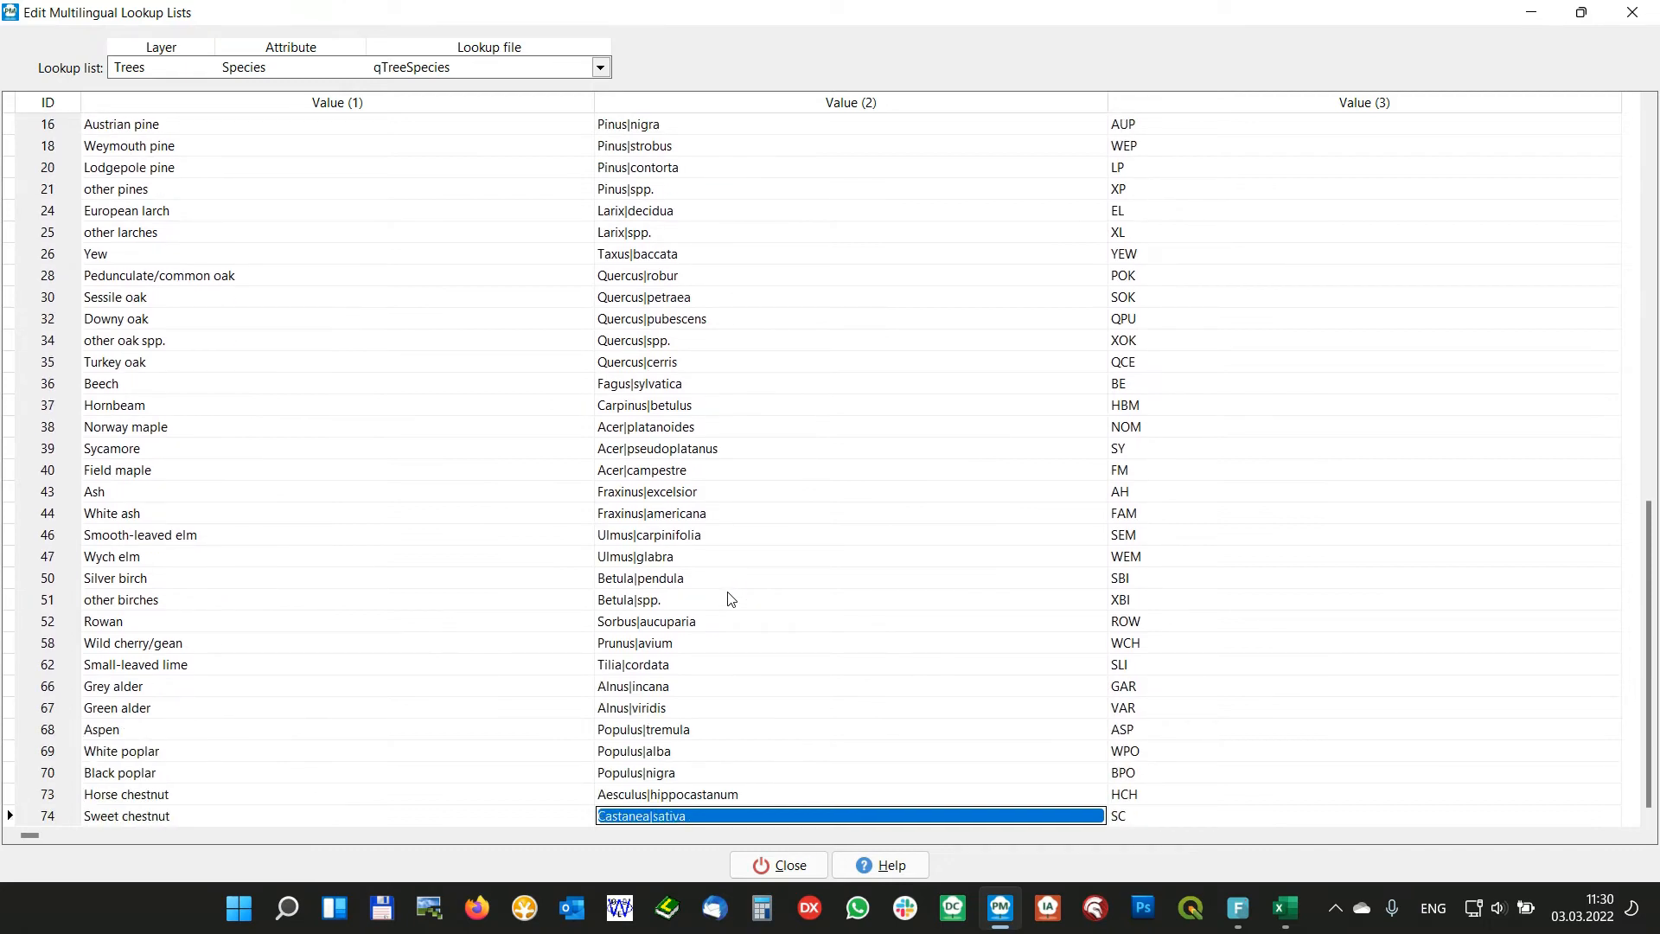
{"action": "key", "text": "Up"}
{"action": "key", "text": "Up"}
{"action": "key", "text": "Up"}
{"action": "key", "text": "Up"}
{"action": "key", "text": "Up"}
{"action": "key", "text": "Up"}
{"action": "key", "text": "Up"}
{"action": "key", "text": "Up"}
{"action": "key", "text": "Up"}
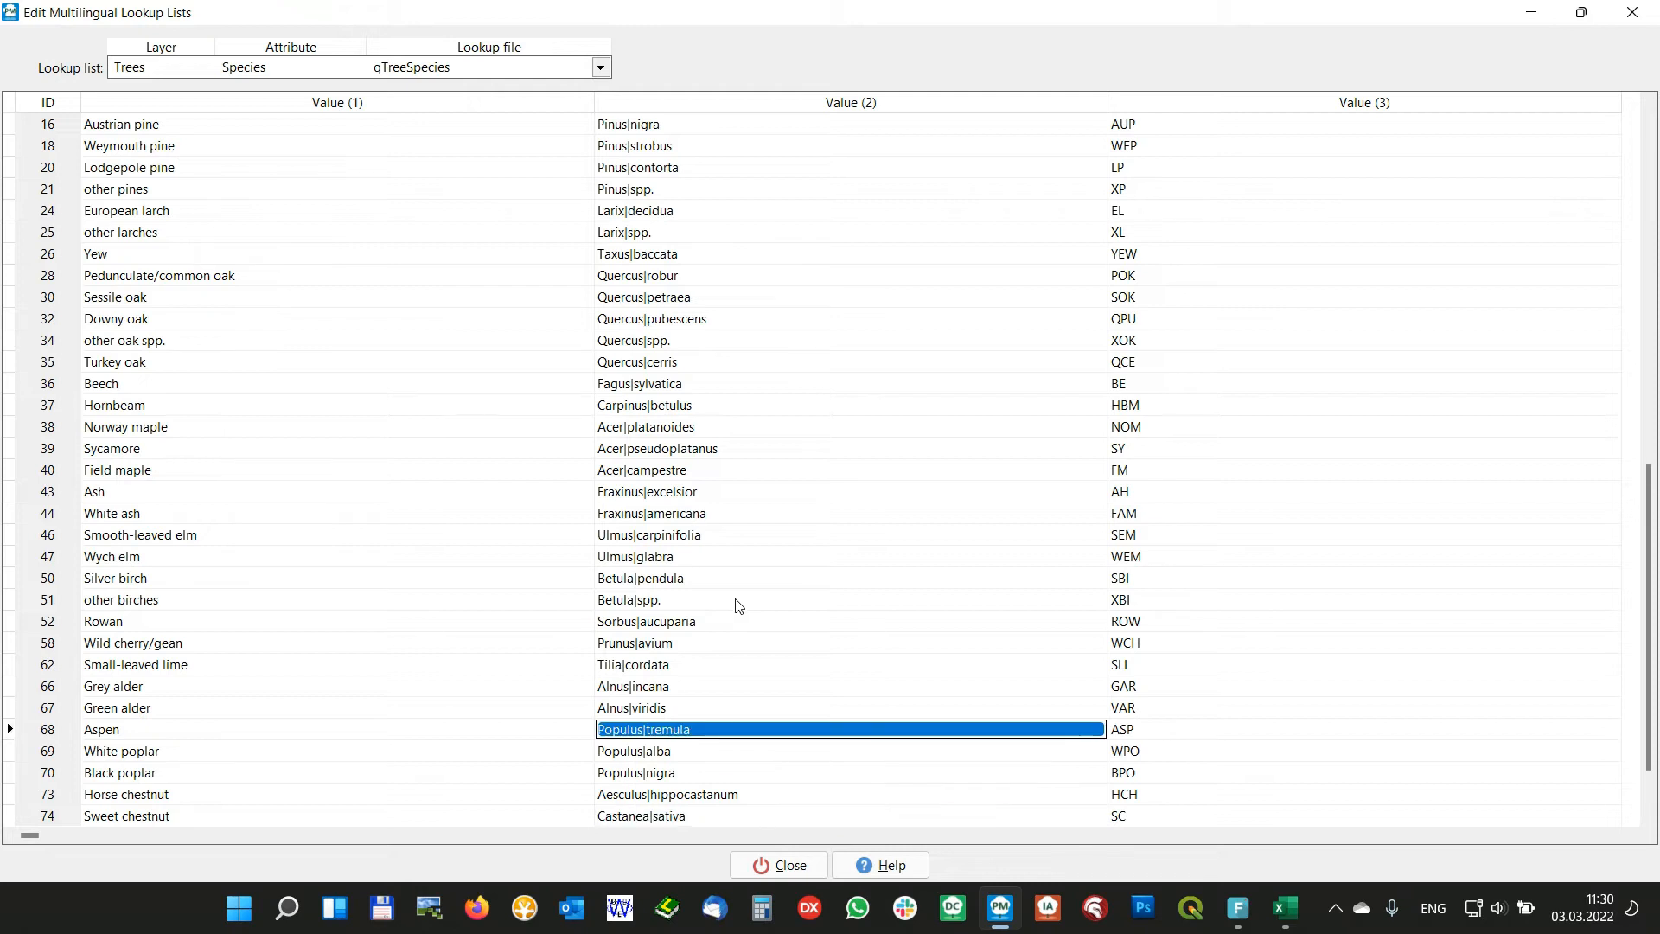
{"action": "key", "text": "Up"}
{"action": "key", "text": "Up"}
{"action": "key", "text": "Up"}
{"action": "key", "text": "Up"}
{"action": "key", "text": "Up"}
{"action": "key", "text": "Up"}
{"action": "key", "text": "Up"}
{"action": "key", "text": "Up"}
{"action": "key", "text": "Up"}
{"action": "key", "text": "Up"}
{"action": "key", "text": "Up"}
{"action": "key", "text": "Up"}
{"action": "key", "text": "Up"}
{"action": "key", "text": "Up"}
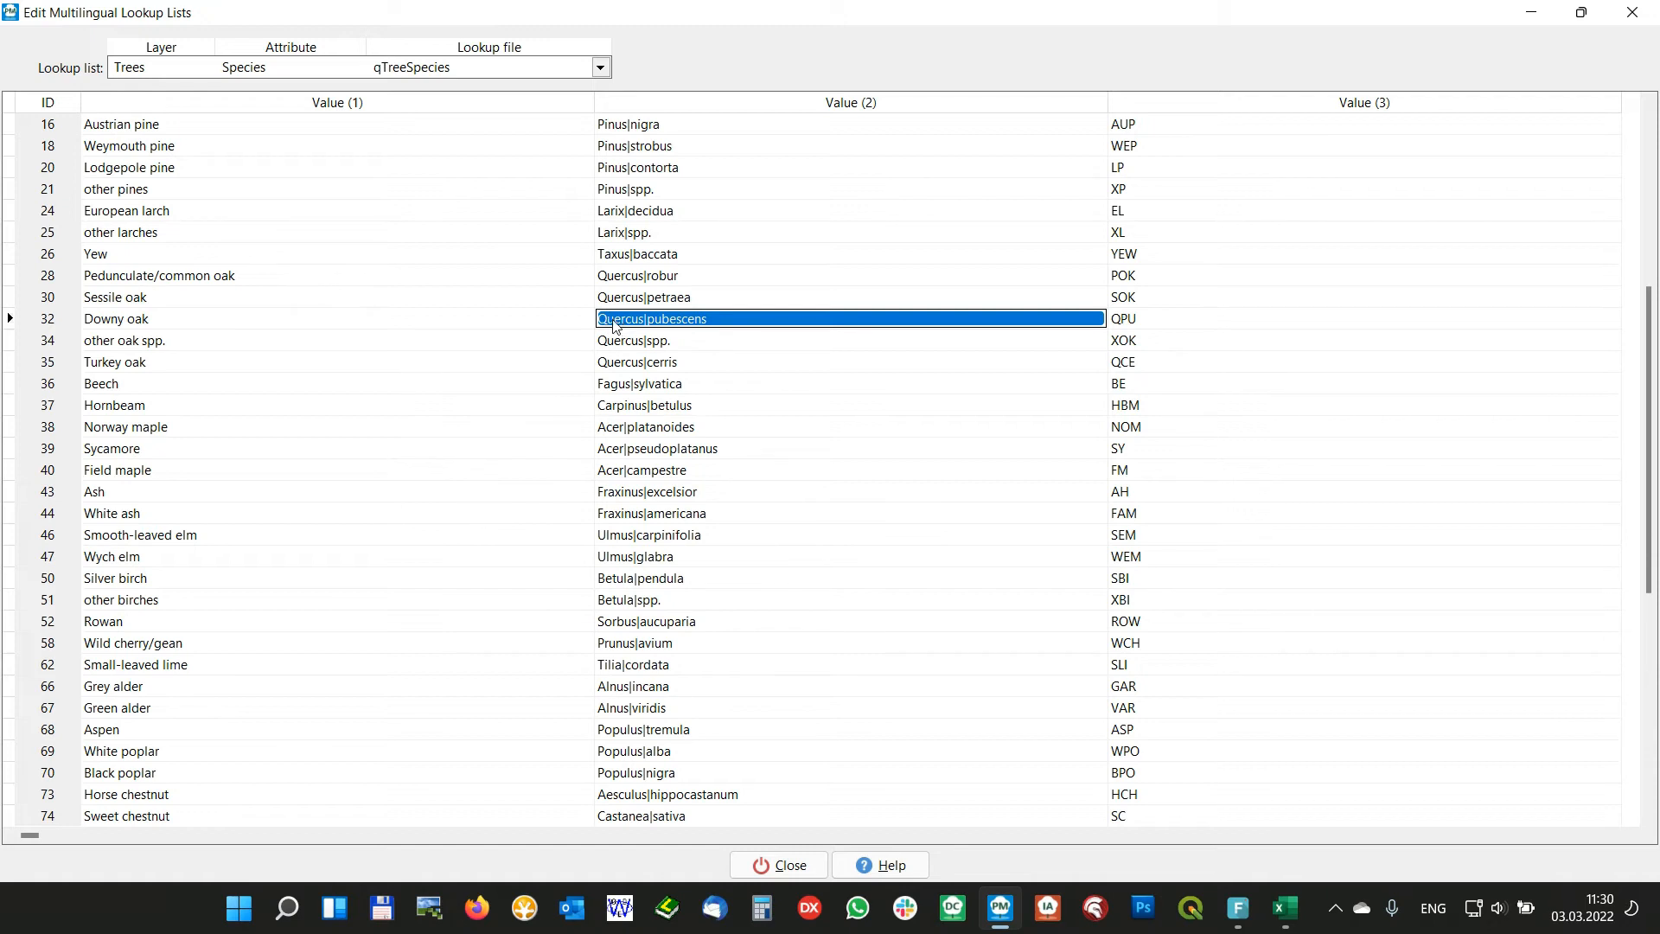
{"action": "left_click", "coordinate": [641, 344]}
{"action": "left_click", "coordinate": [642, 322]}
{"action": "left_click", "coordinate": [611, 234]}
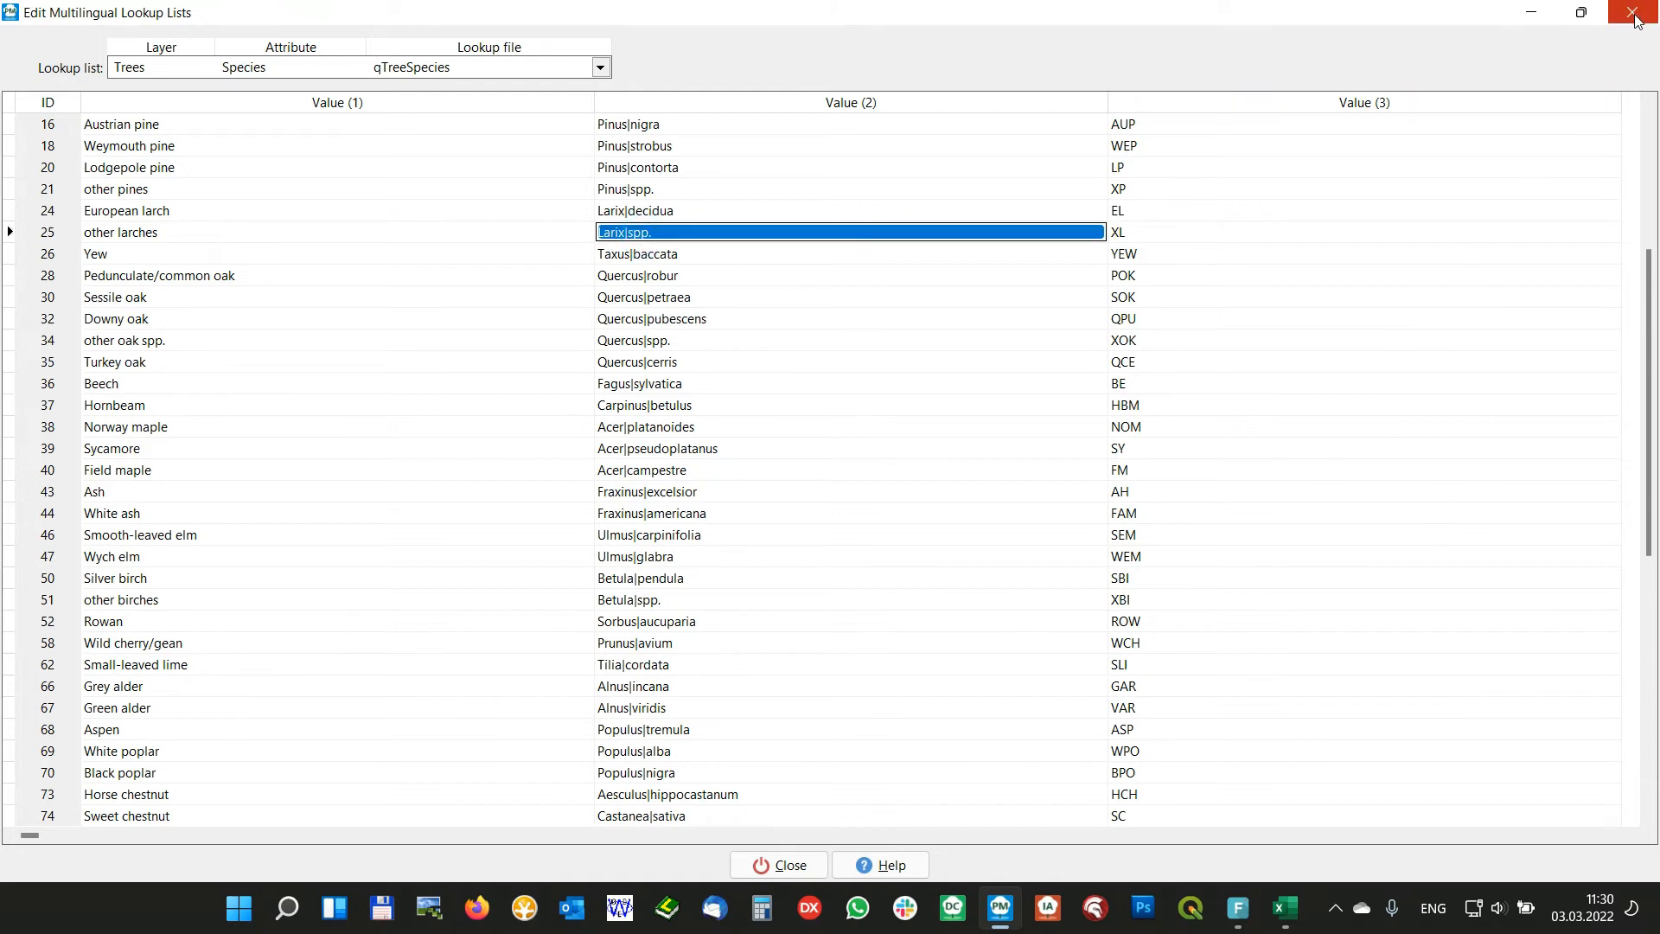
{"action": "left_click", "coordinate": [800, 864]}
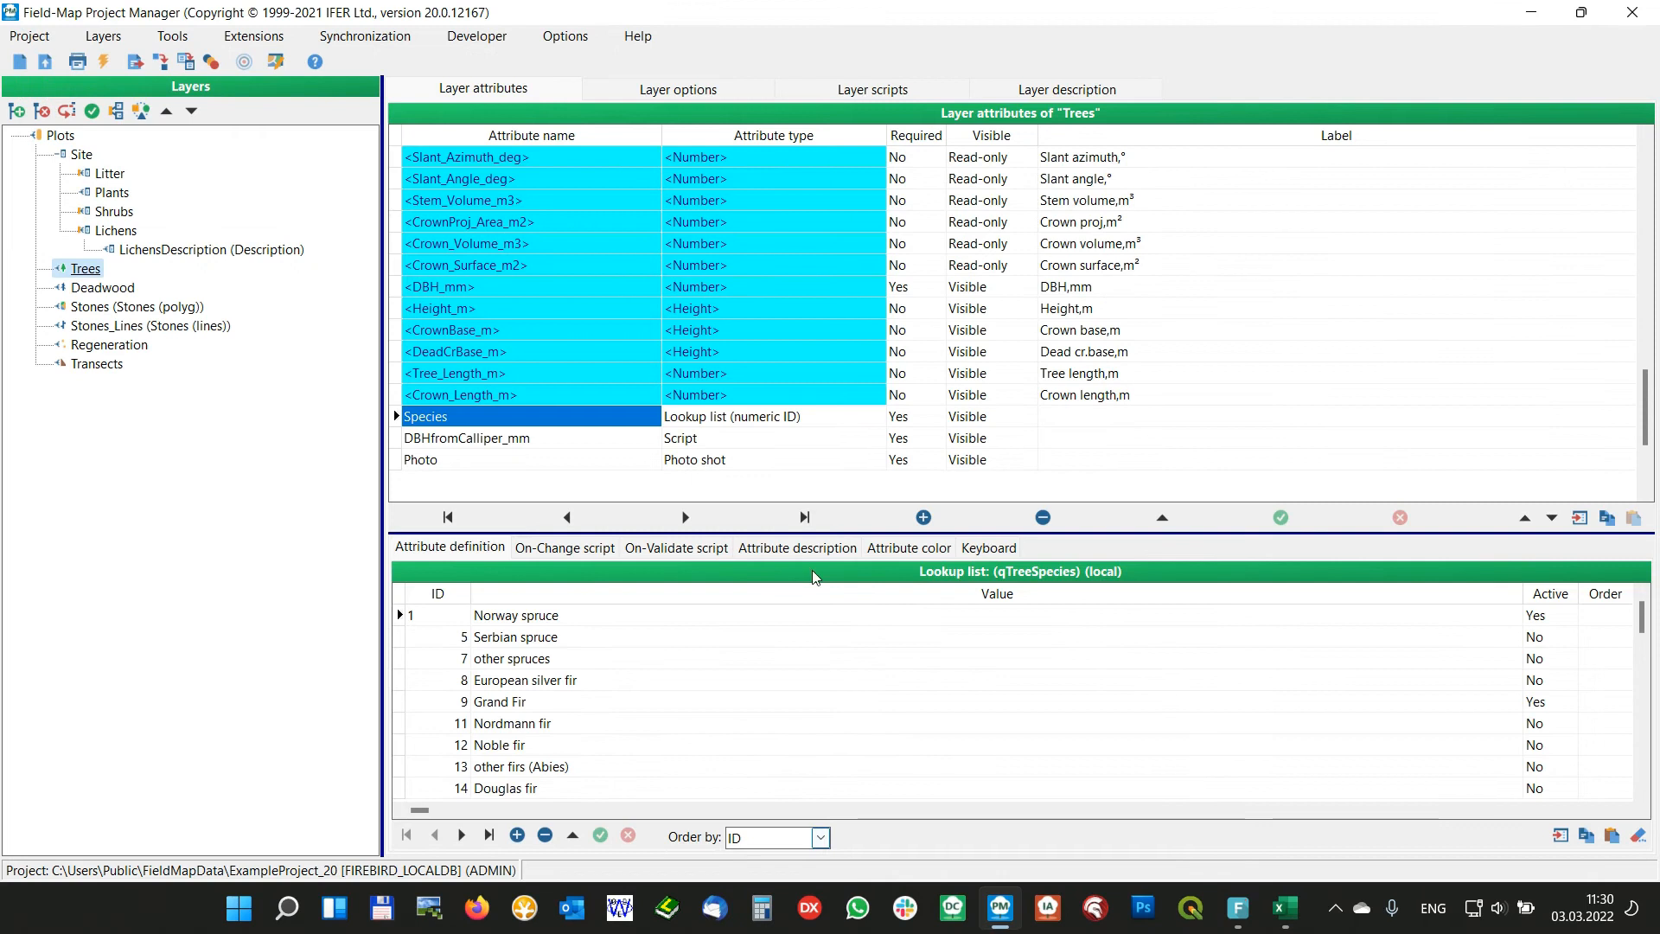
Base the Species attribute's custom virtual keyboard on the abbreviations in Value2 and close the Project Manager
{"action": "left_click", "coordinate": [992, 547]}
{"action": "left_click", "coordinate": [710, 735]}
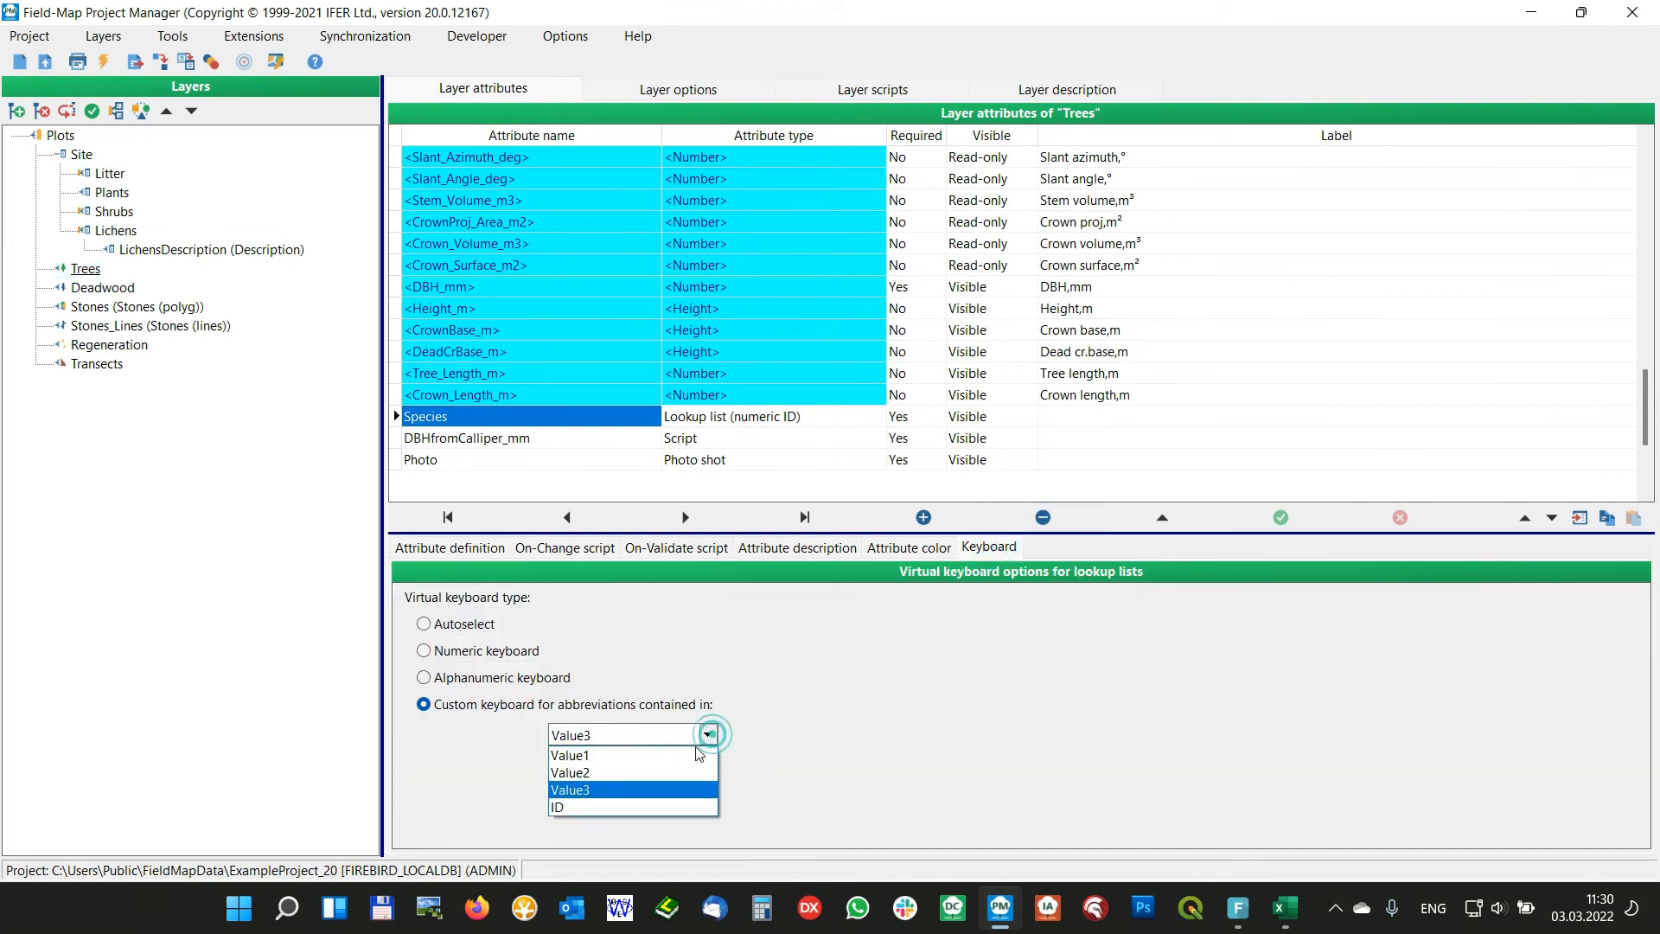
{"action": "left_click", "coordinate": [630, 772]}
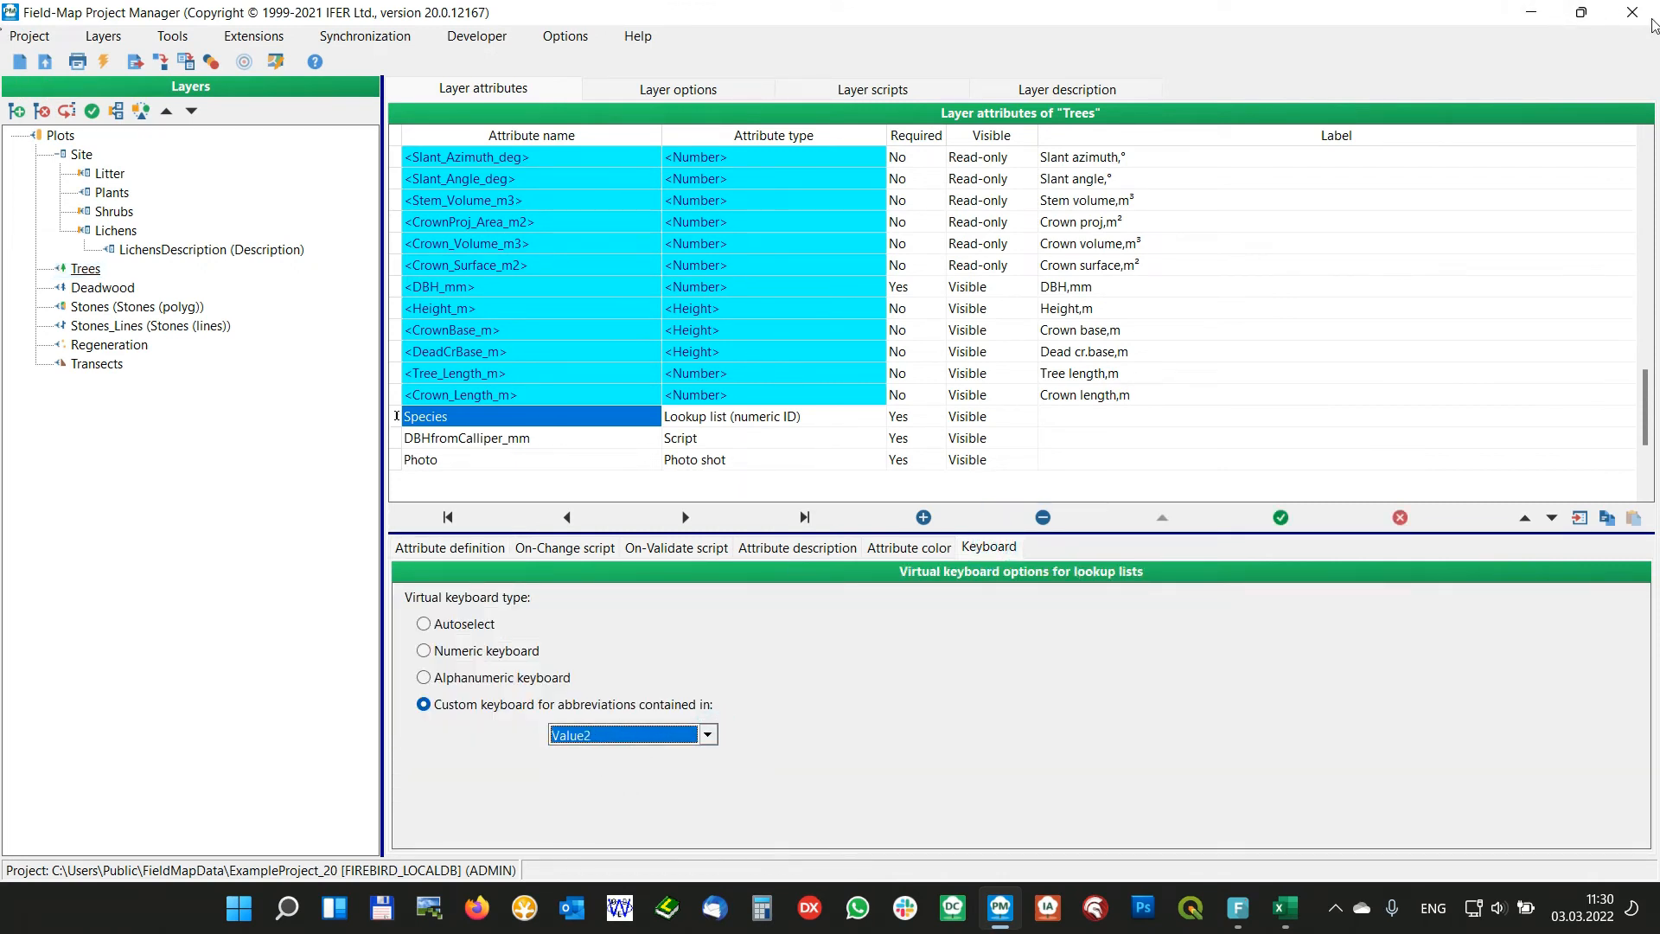
{"action": "left_click", "coordinate": [1652, 23]}
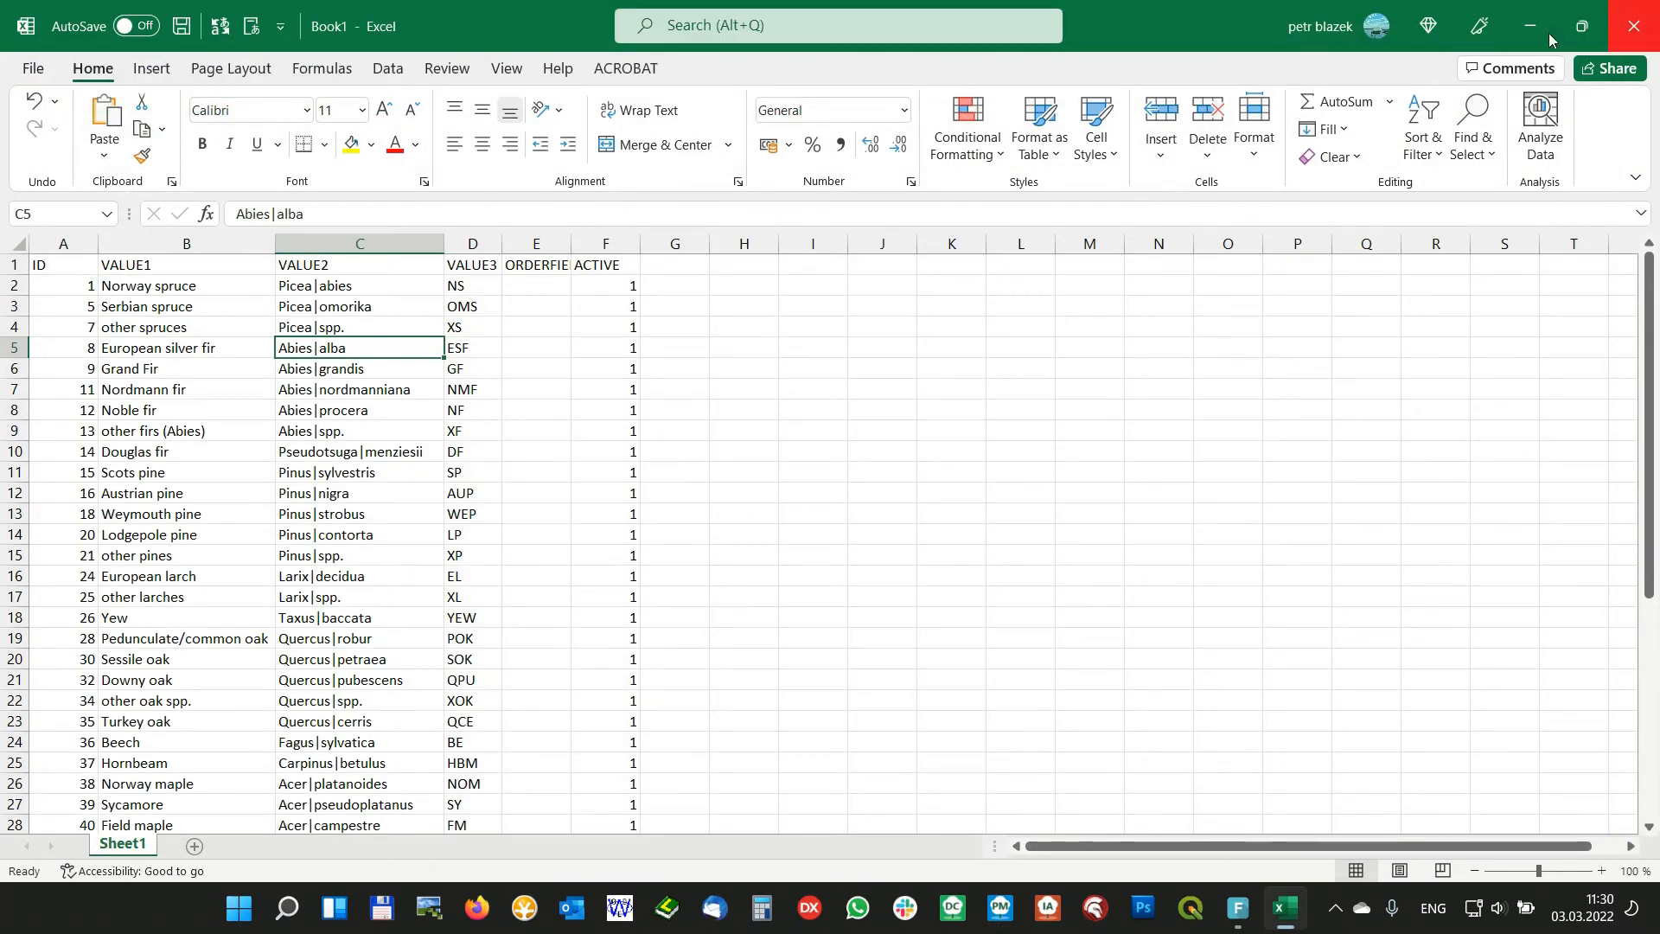
Minimize the workbook, open ExampleProject_20 in Field-Map Data Collector and bring up the Species keyboard for tree 1
{"action": "left_click", "coordinate": [1535, 26]}
{"action": "double_click", "coordinate": [367, 30]}
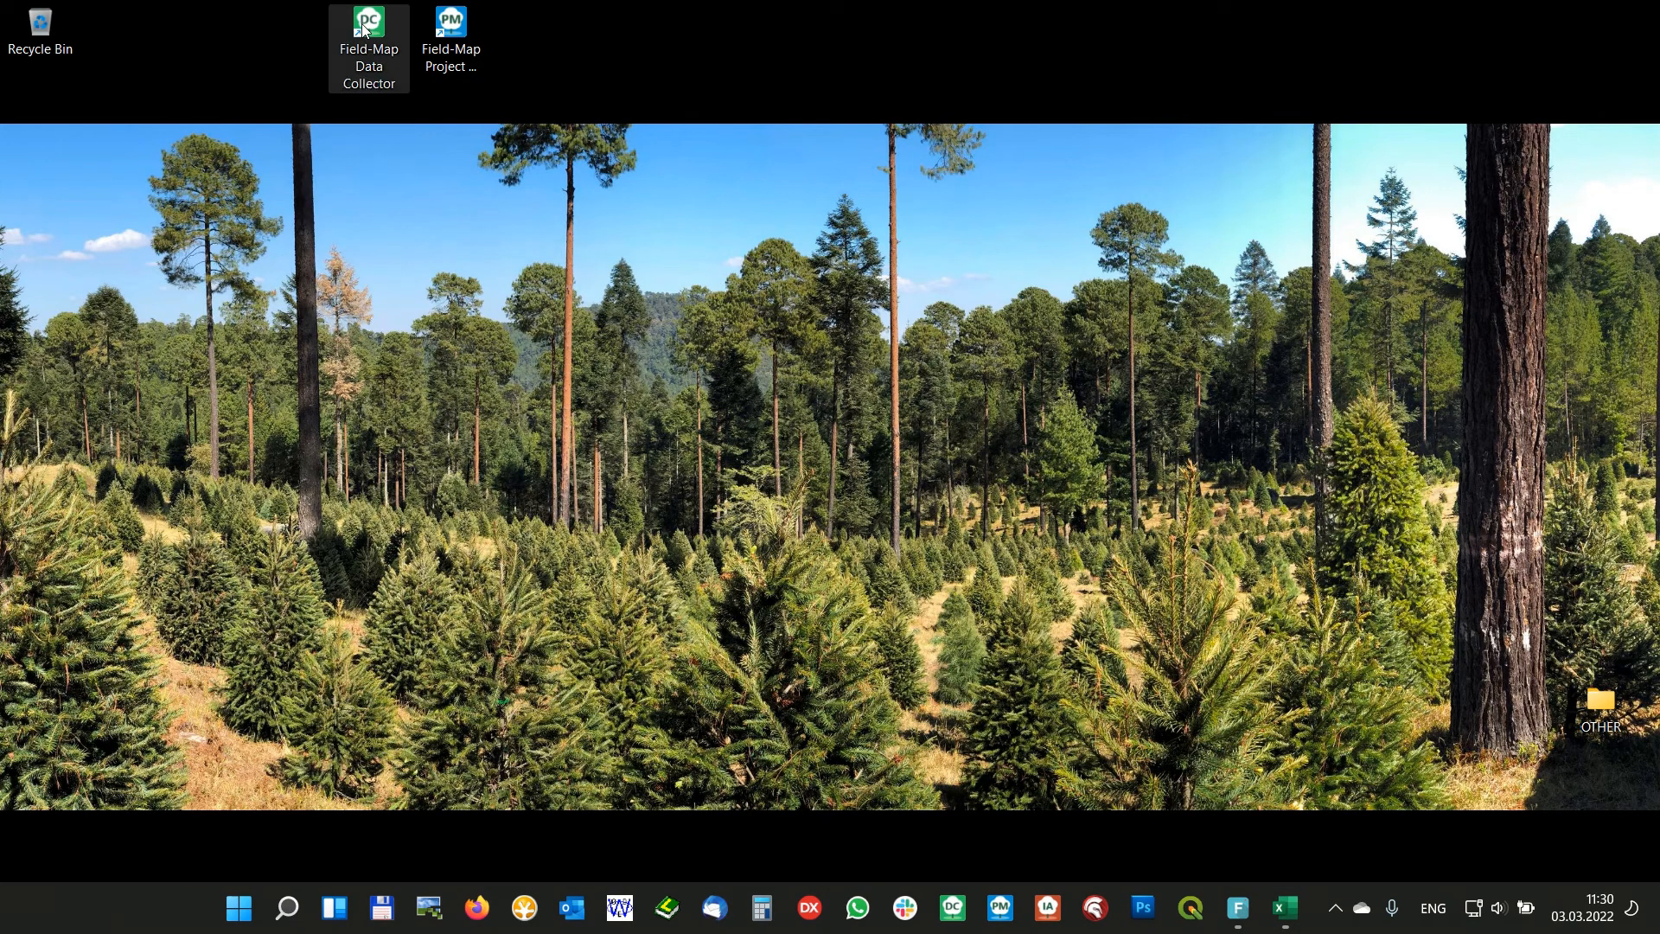
{"action": "left_click", "coordinate": [731, 558]}
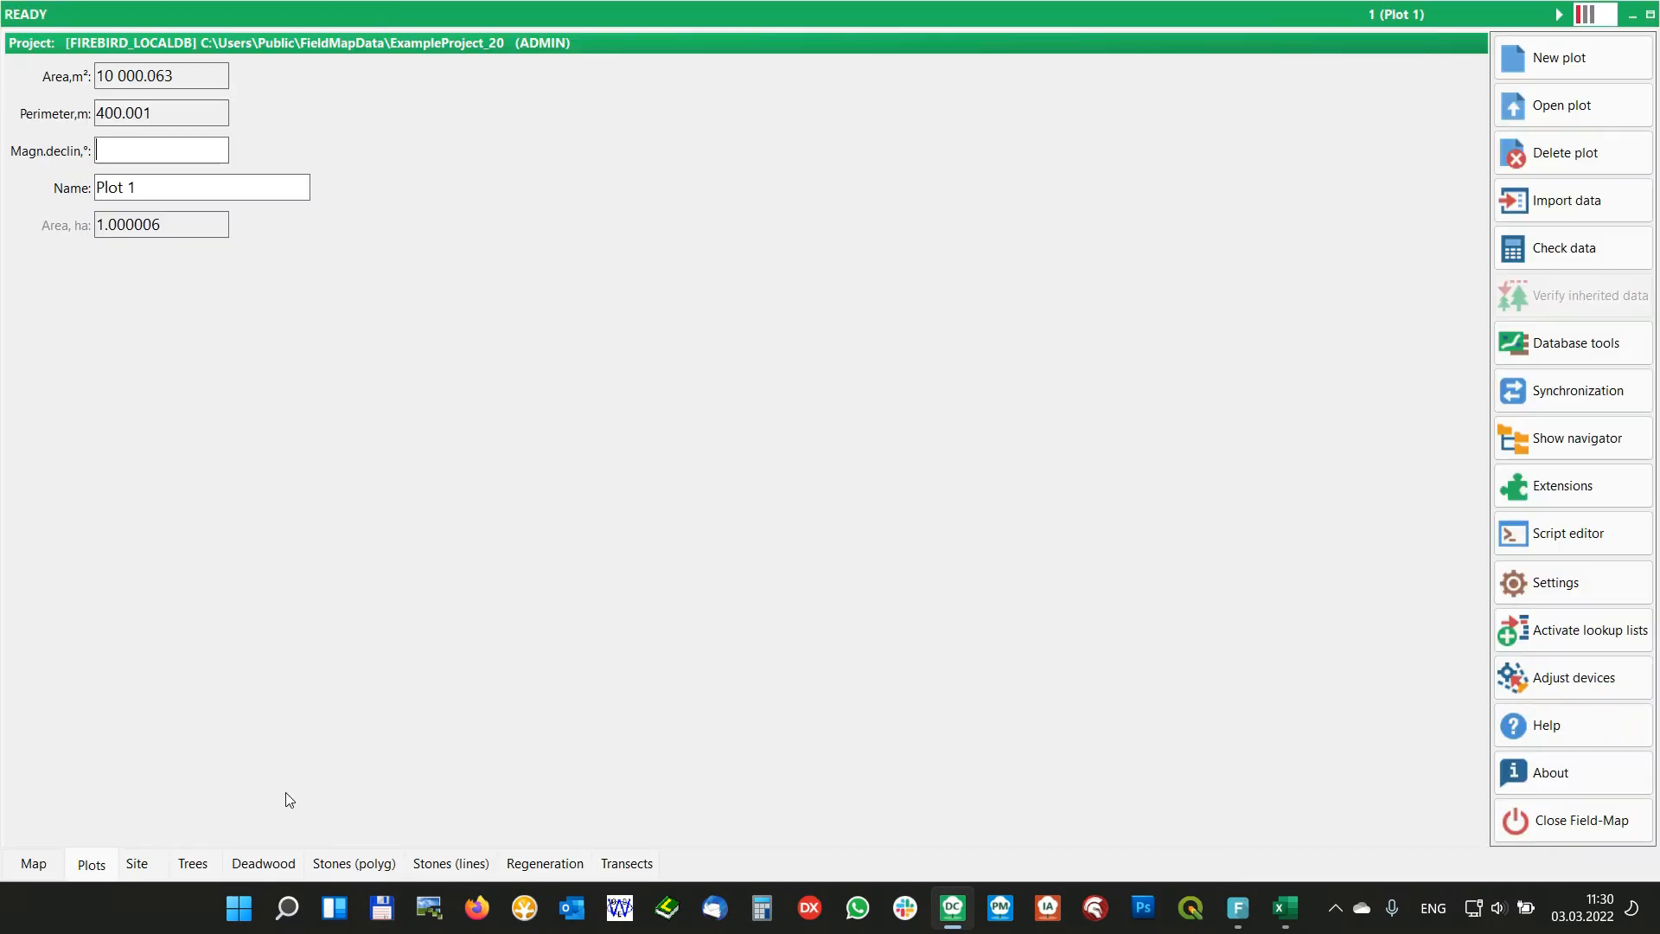
{"action": "left_click", "coordinate": [194, 865]}
{"action": "left_click", "coordinate": [621, 545]}
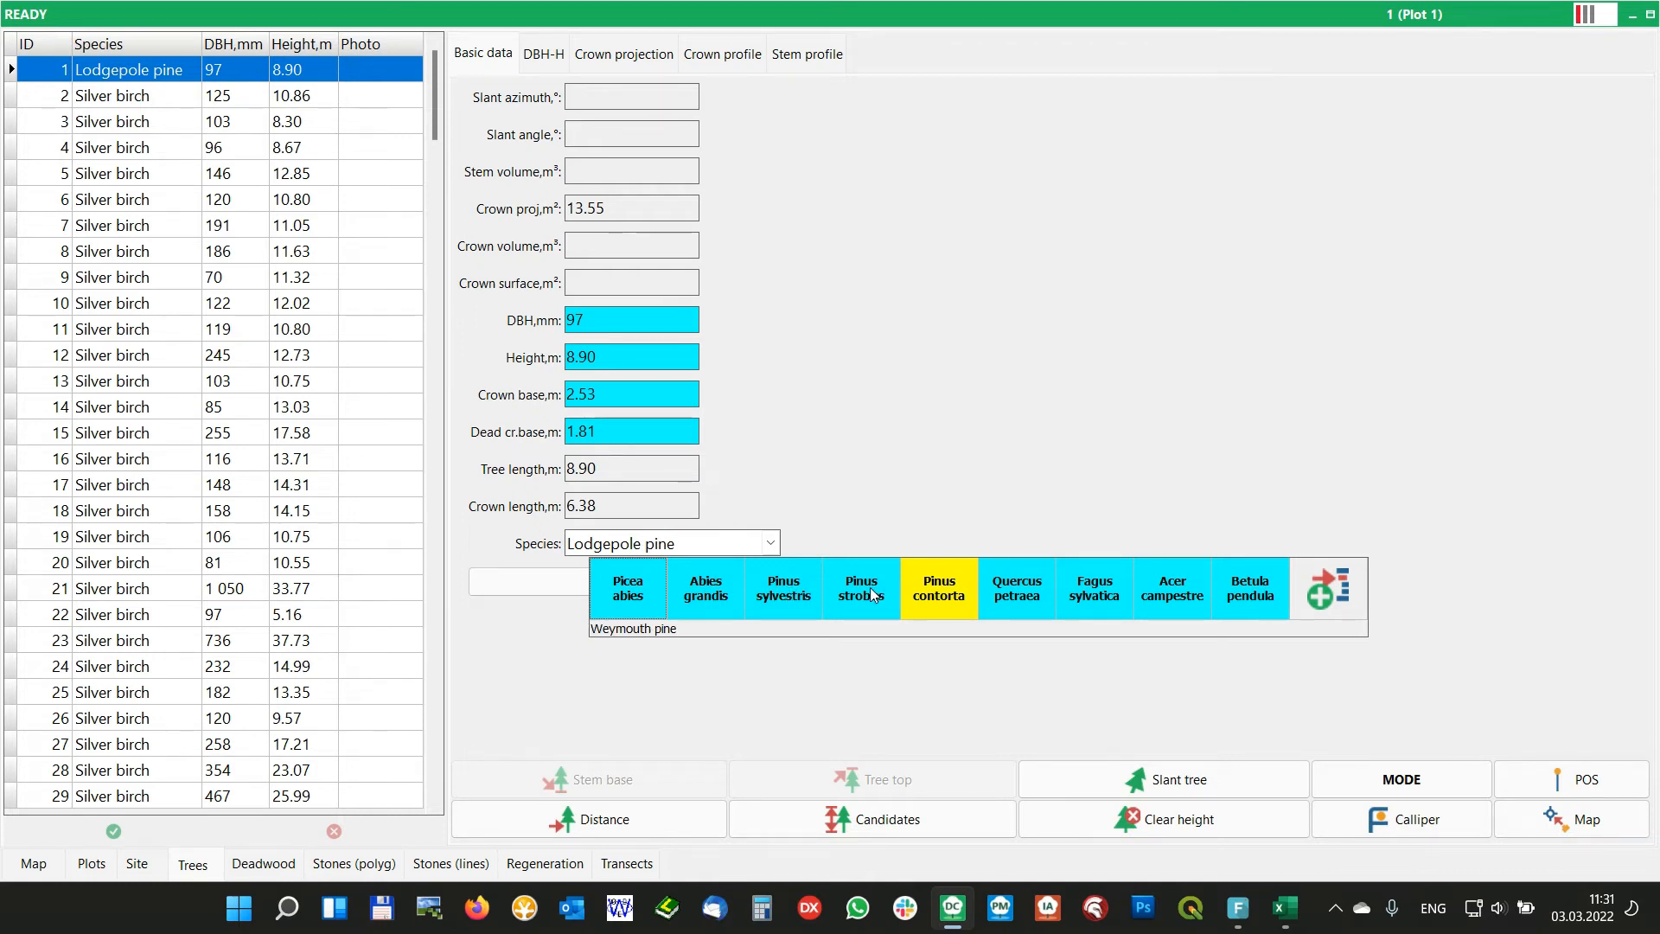
Activate all species in the qTreeSpecies lookup list from the virtual keyboard, and dismiss the expanded keyboard
{"action": "left_click", "coordinate": [1329, 591]}
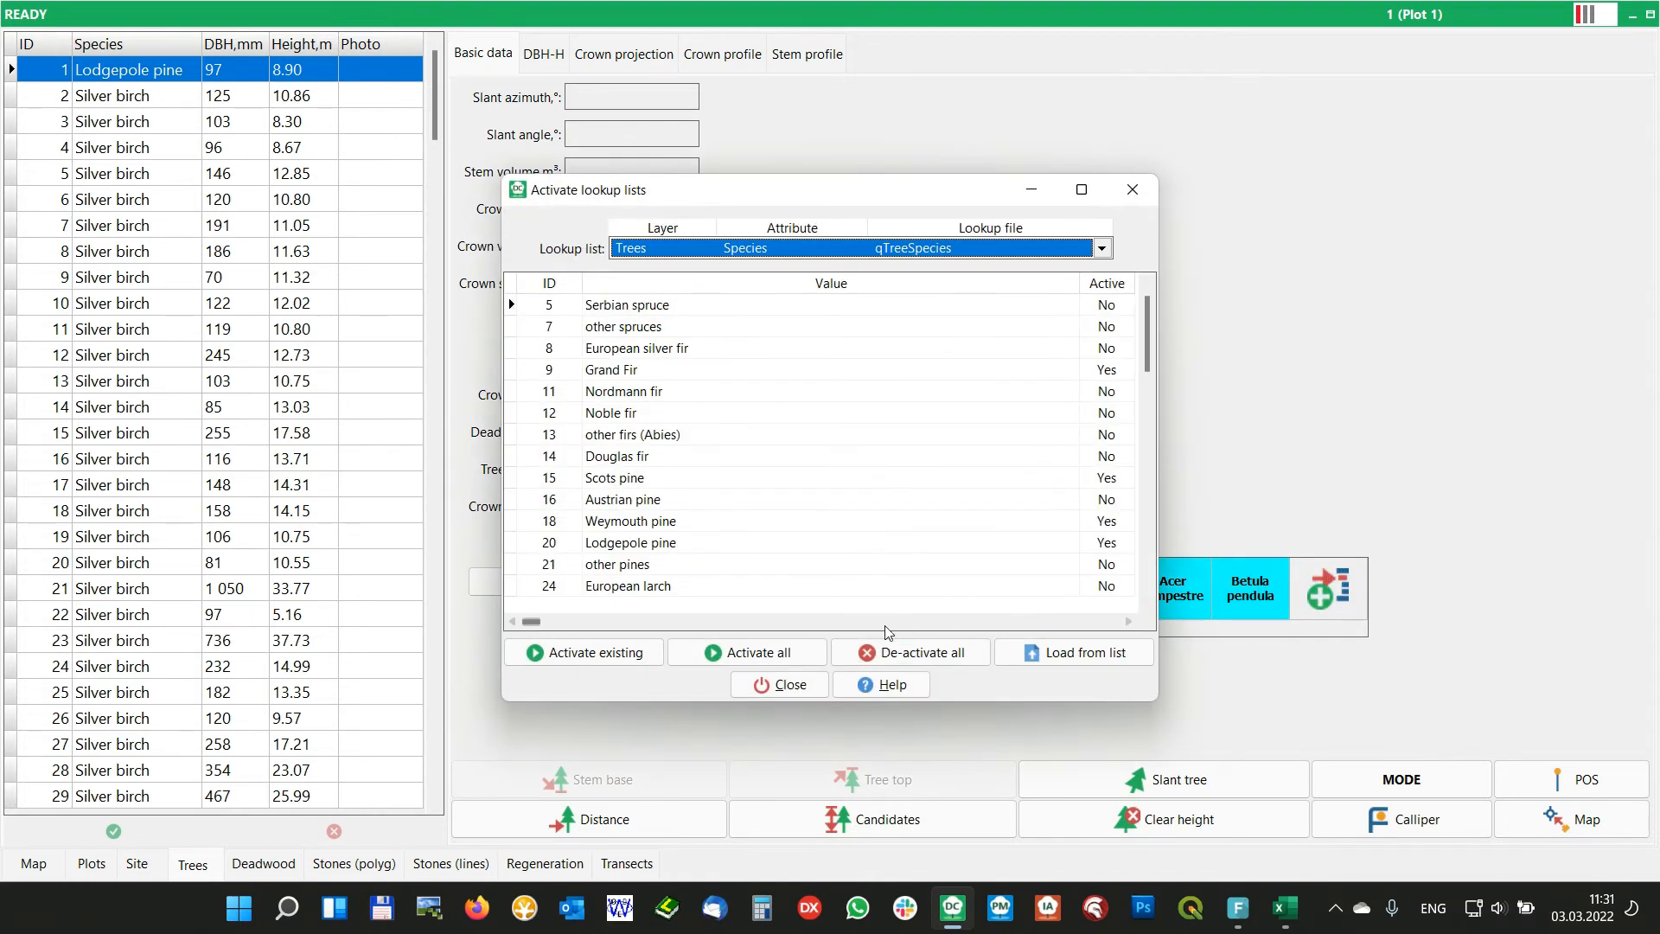
{"action": "left_click", "coordinate": [763, 654]}
{"action": "left_click", "coordinate": [787, 688]}
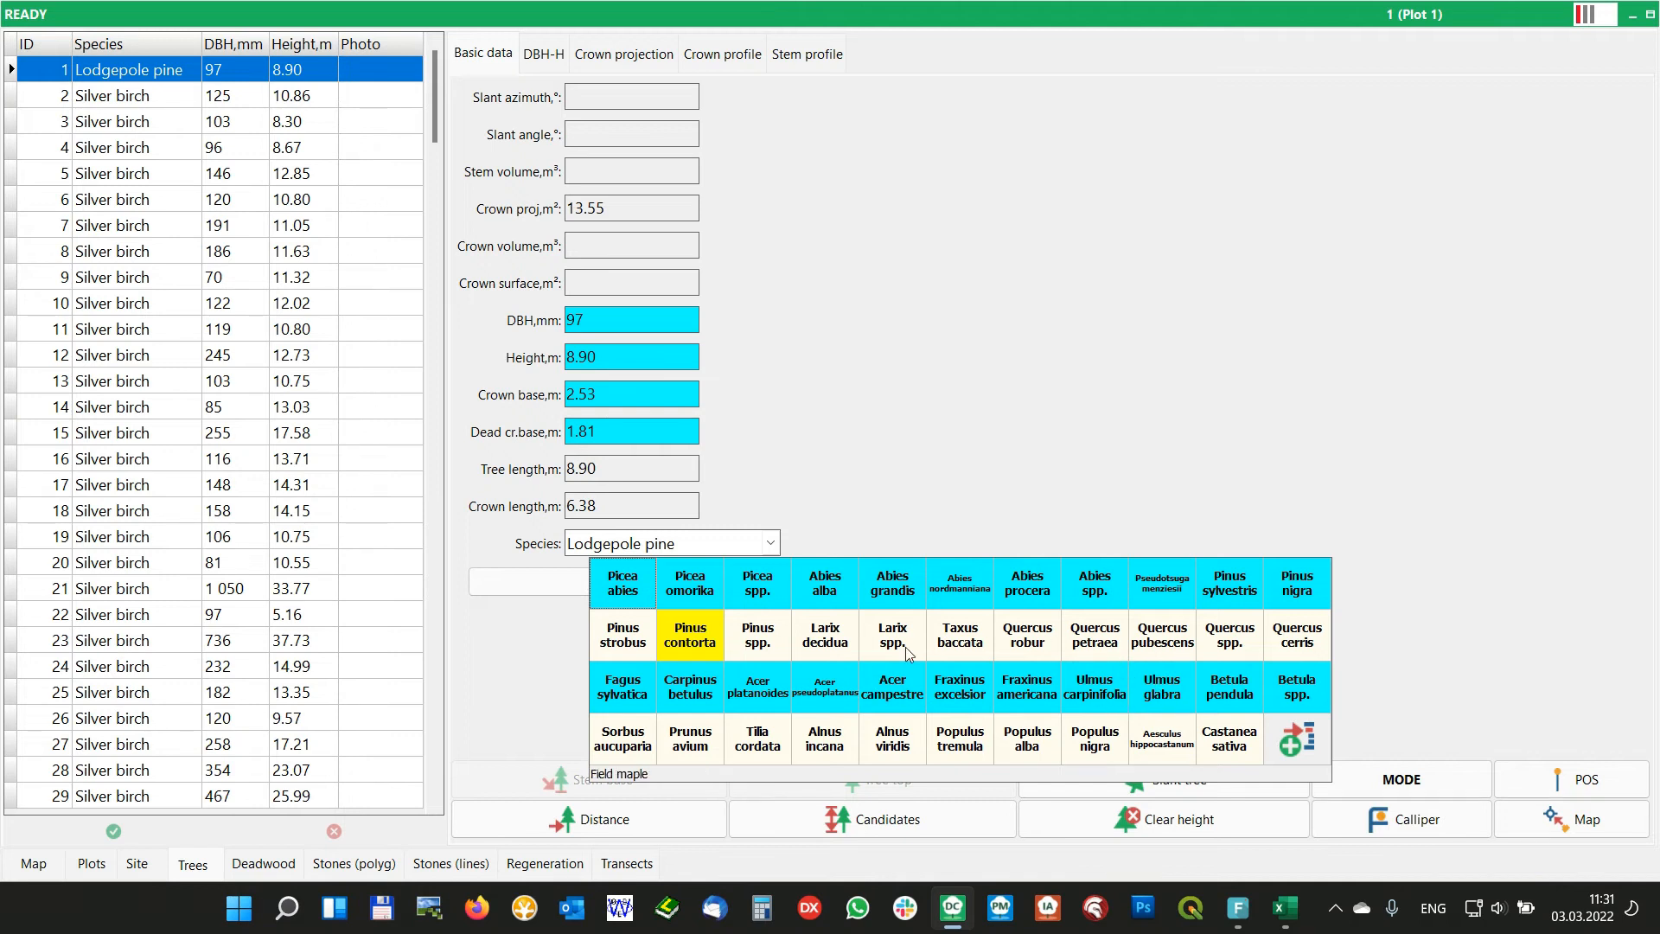
{"action": "left_click", "coordinate": [851, 475]}
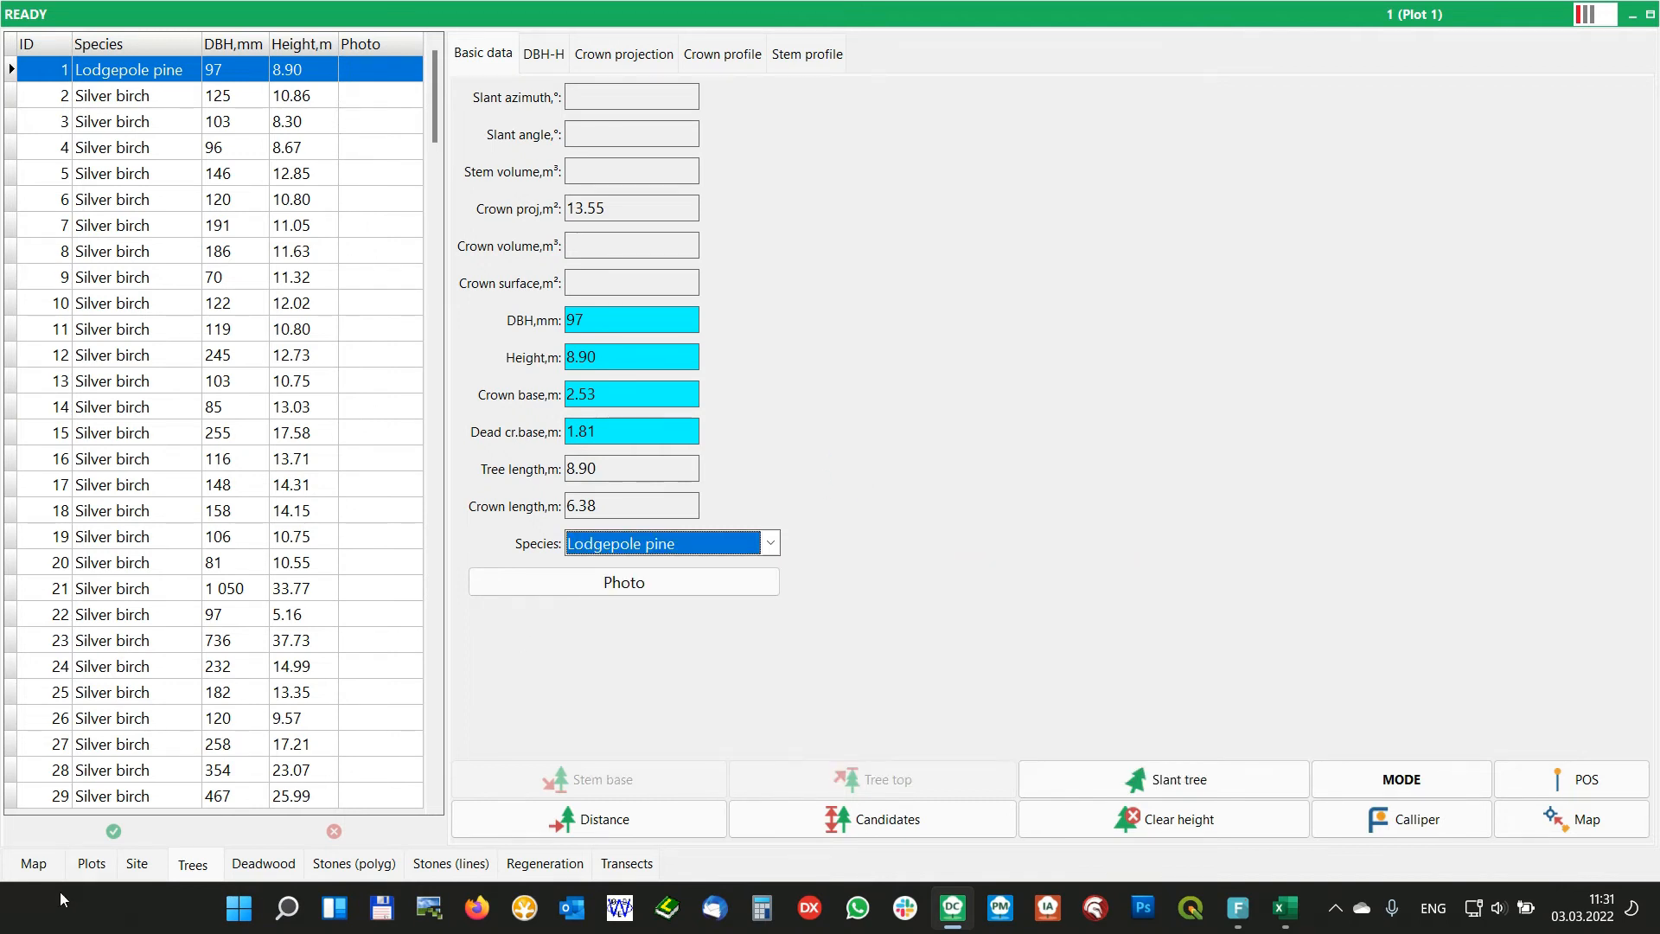
Close Field-Map Data Collector and reopen ExampleProject_20 in Field-Map Project Manager
{"action": "left_click", "coordinate": [91, 865]}
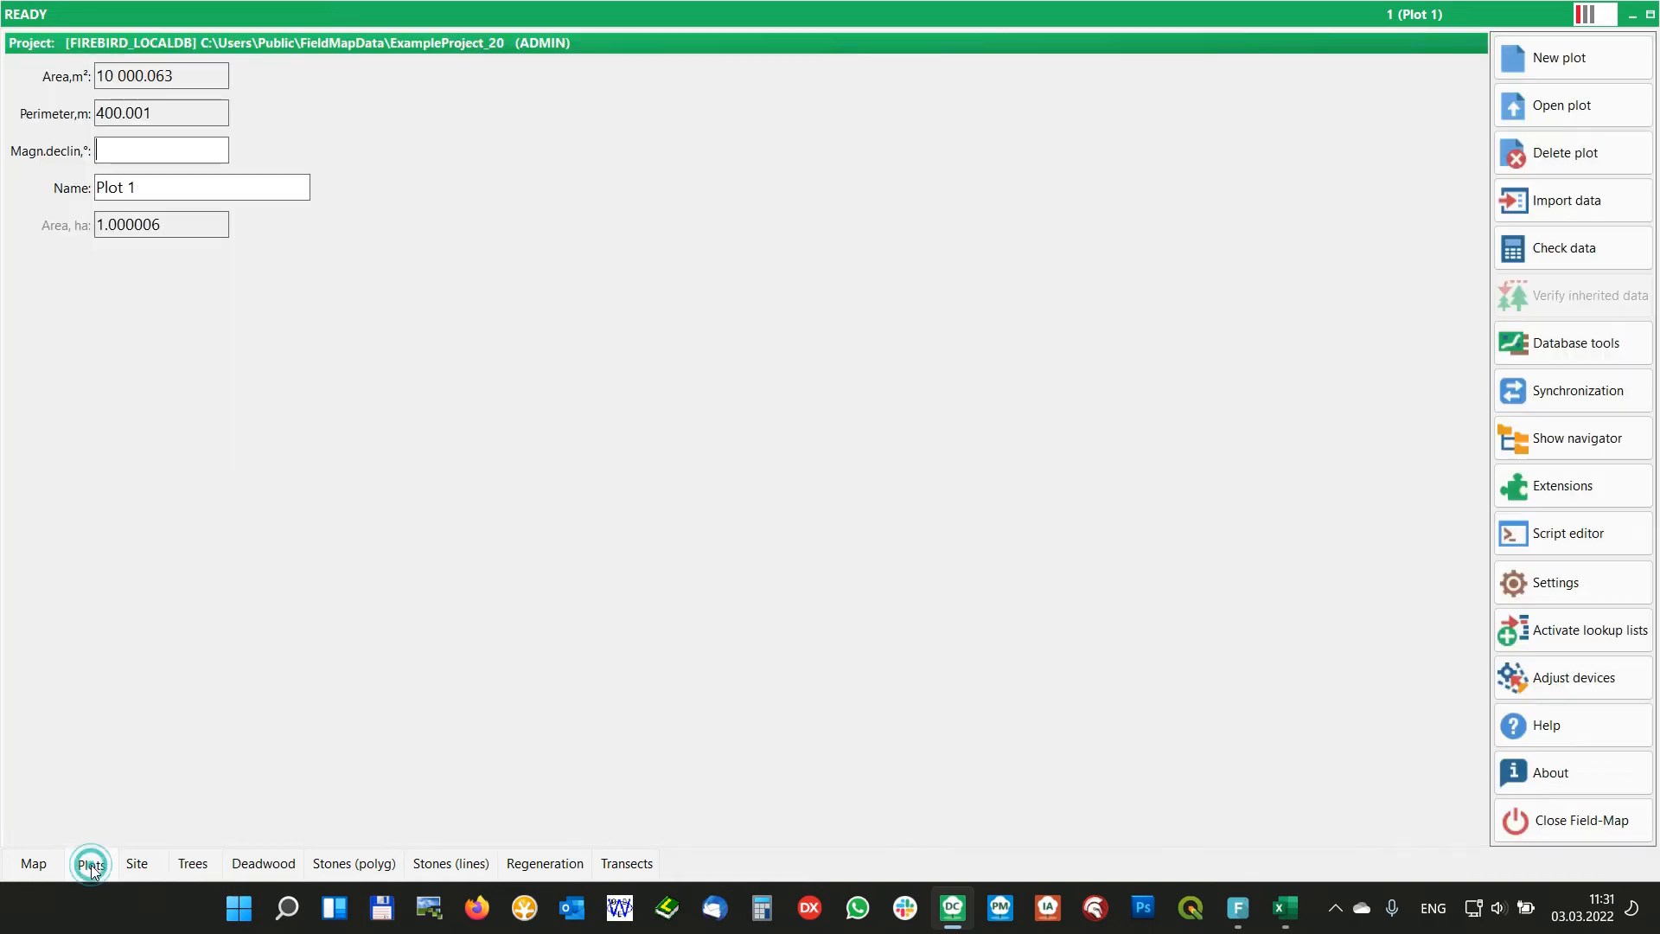
{"action": "left_click", "coordinate": [1584, 824]}
{"action": "left_click", "coordinate": [828, 523]}
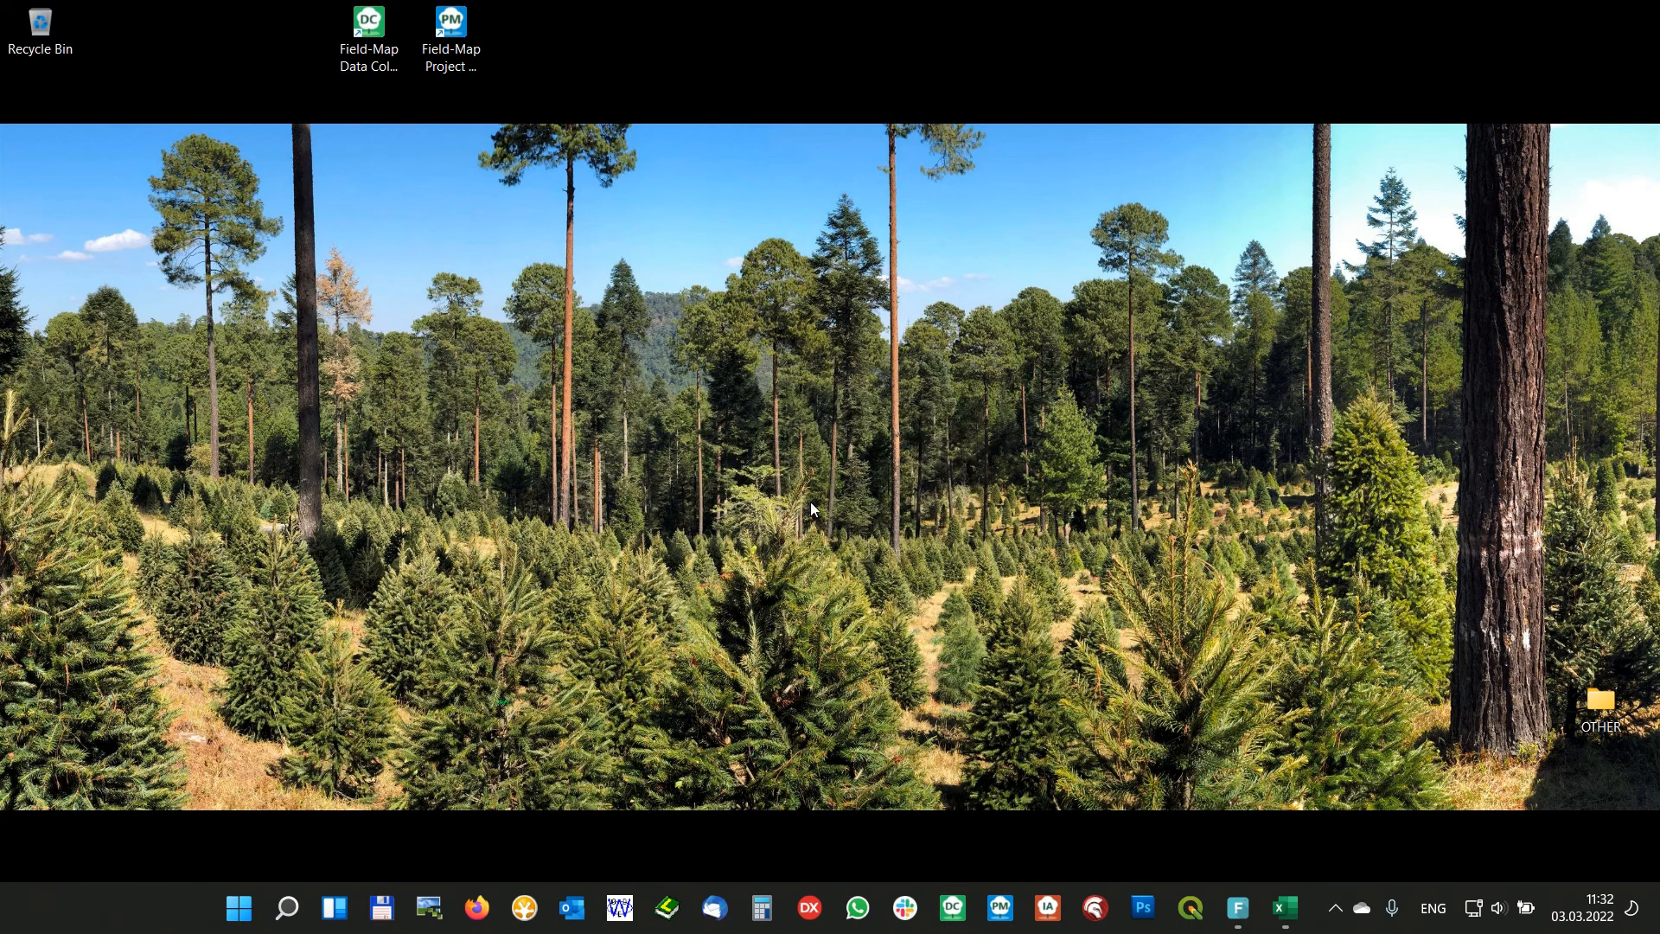
{"action": "double_click", "coordinate": [450, 26]}
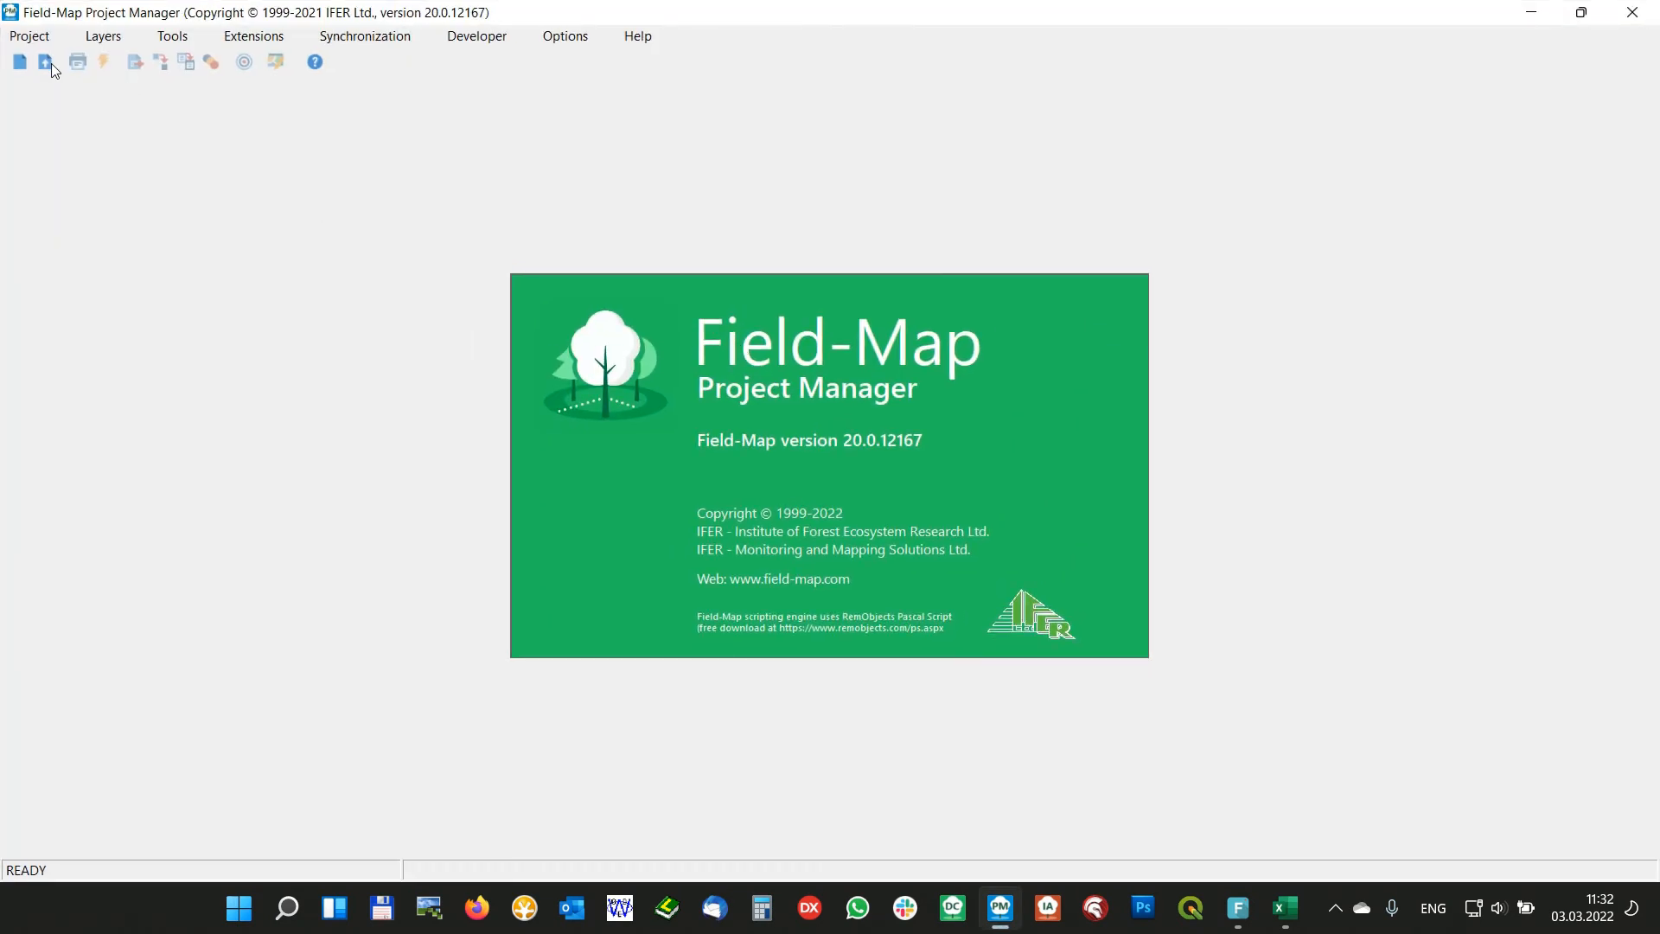
{"action": "left_click", "coordinate": [45, 62]}
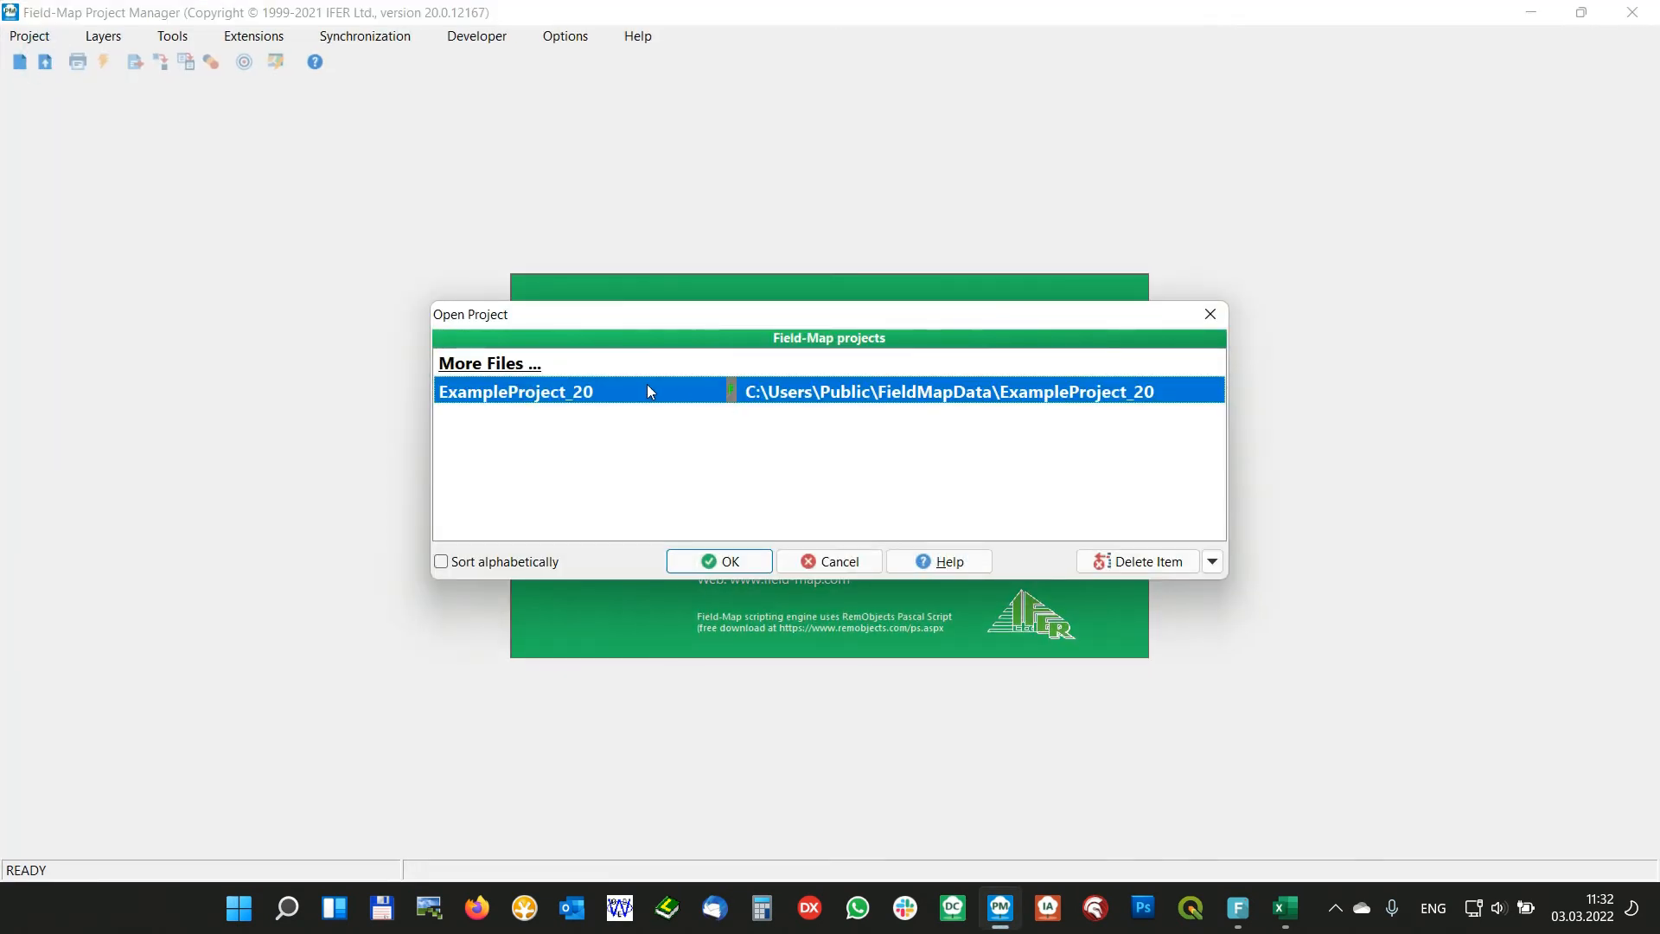
{"action": "double_click", "coordinate": [646, 383]}
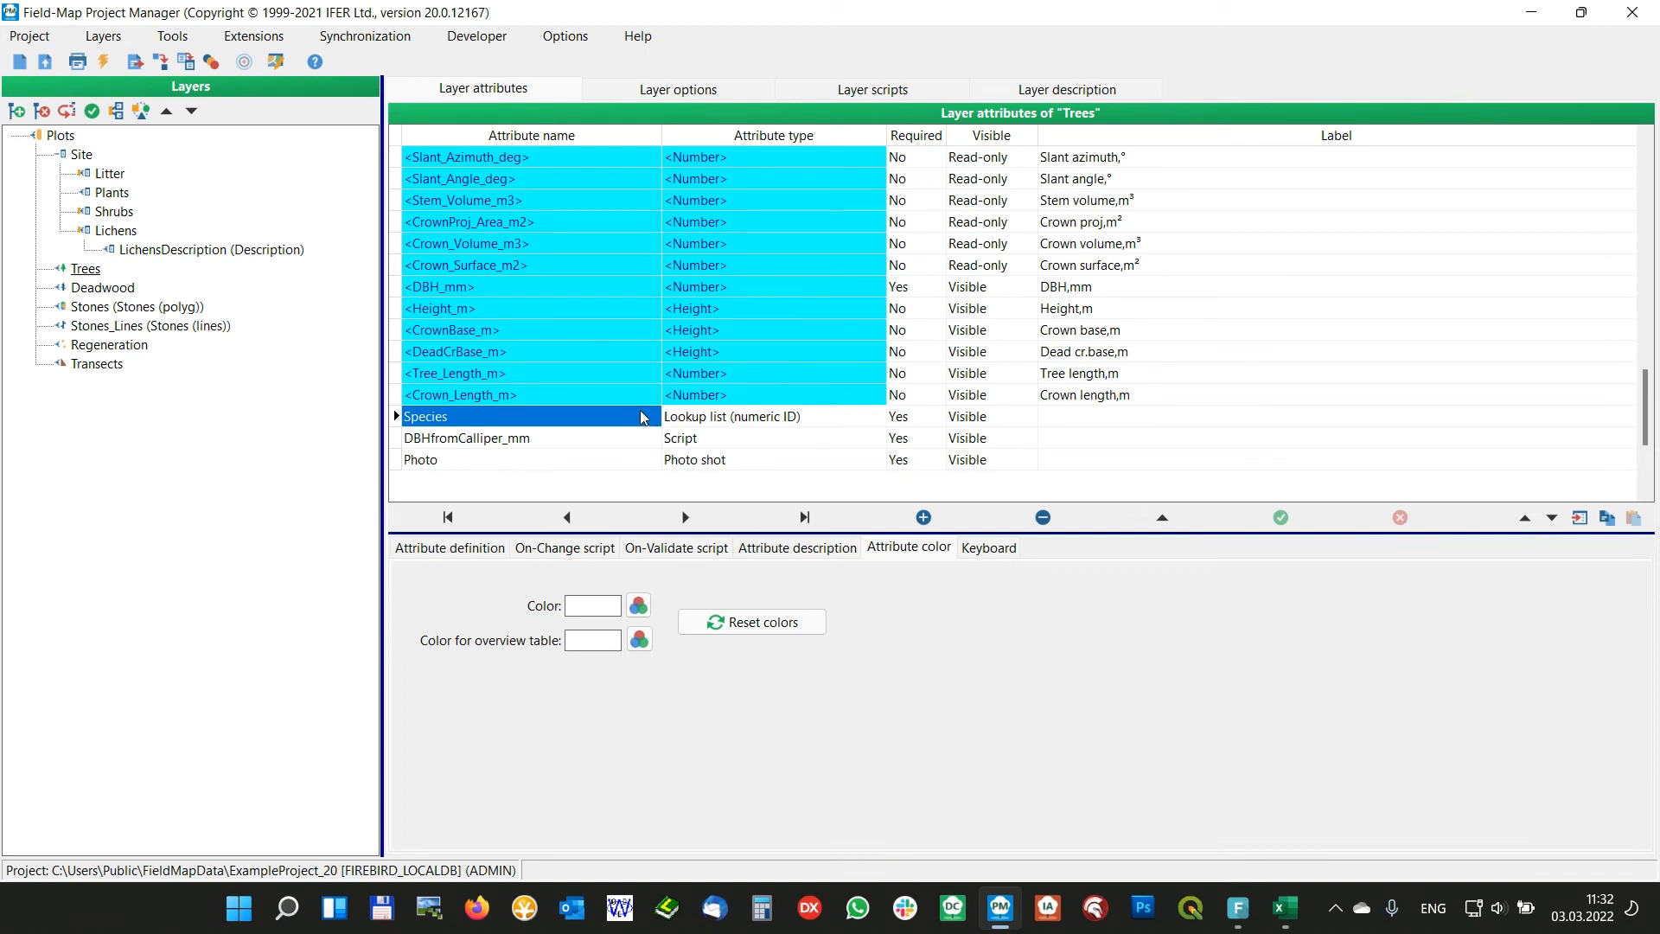
Show the Species attribute's lookup list definition and open the multilingual lookup list editor
{"action": "left_click", "coordinate": [589, 421]}
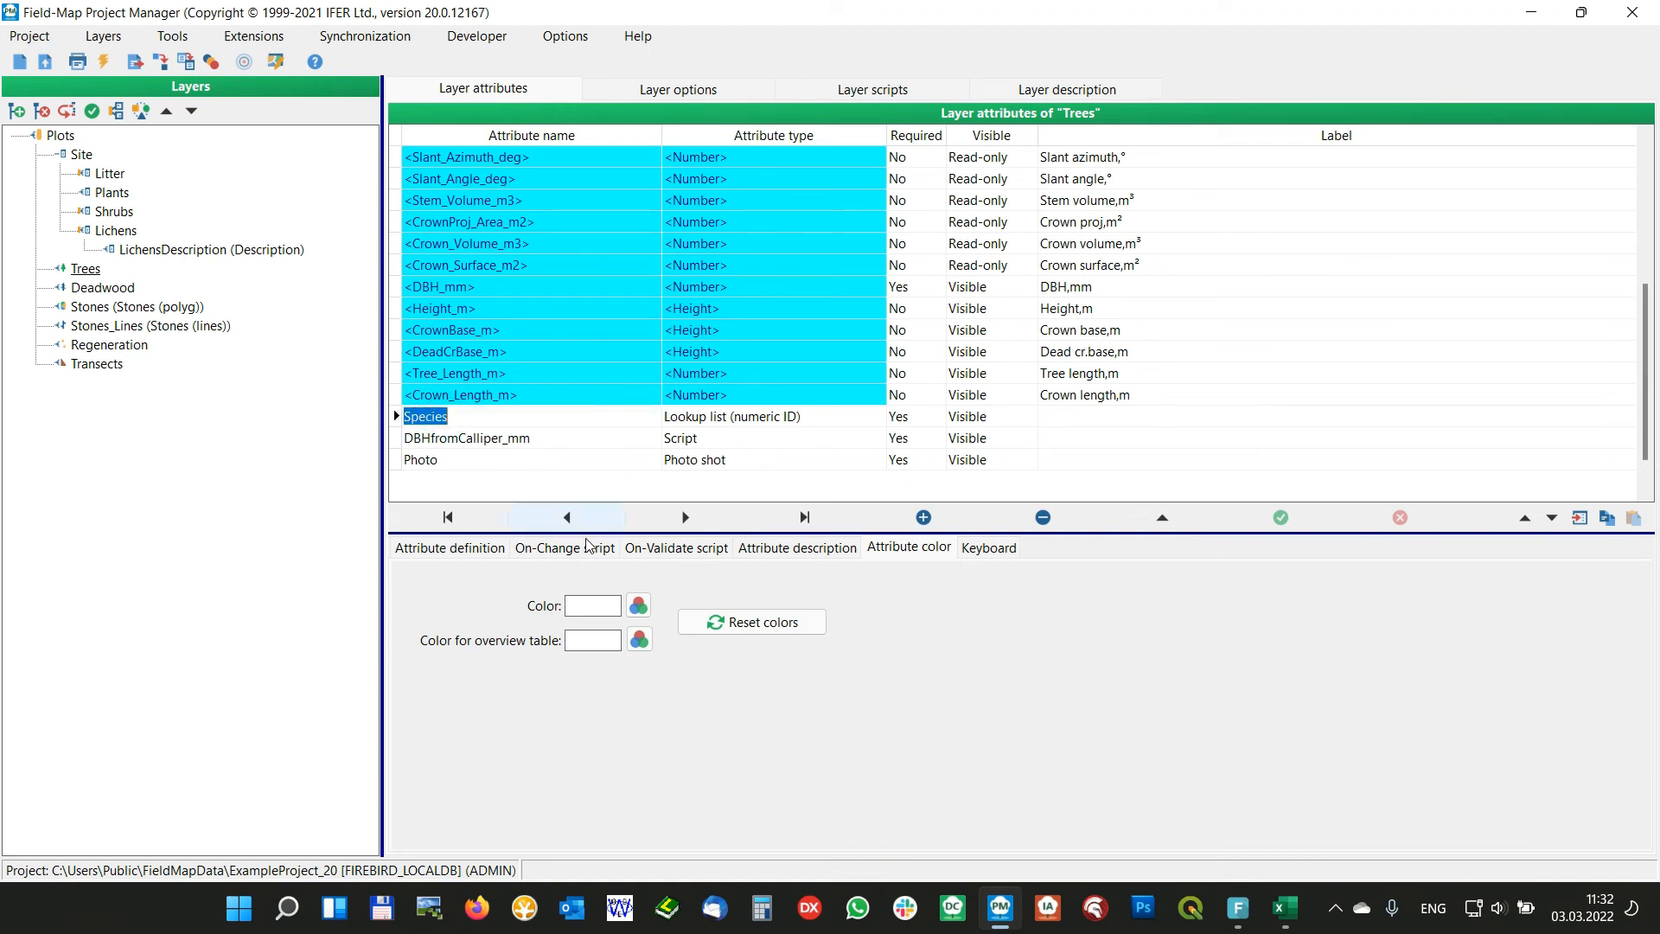
{"action": "left_click", "coordinate": [471, 548]}
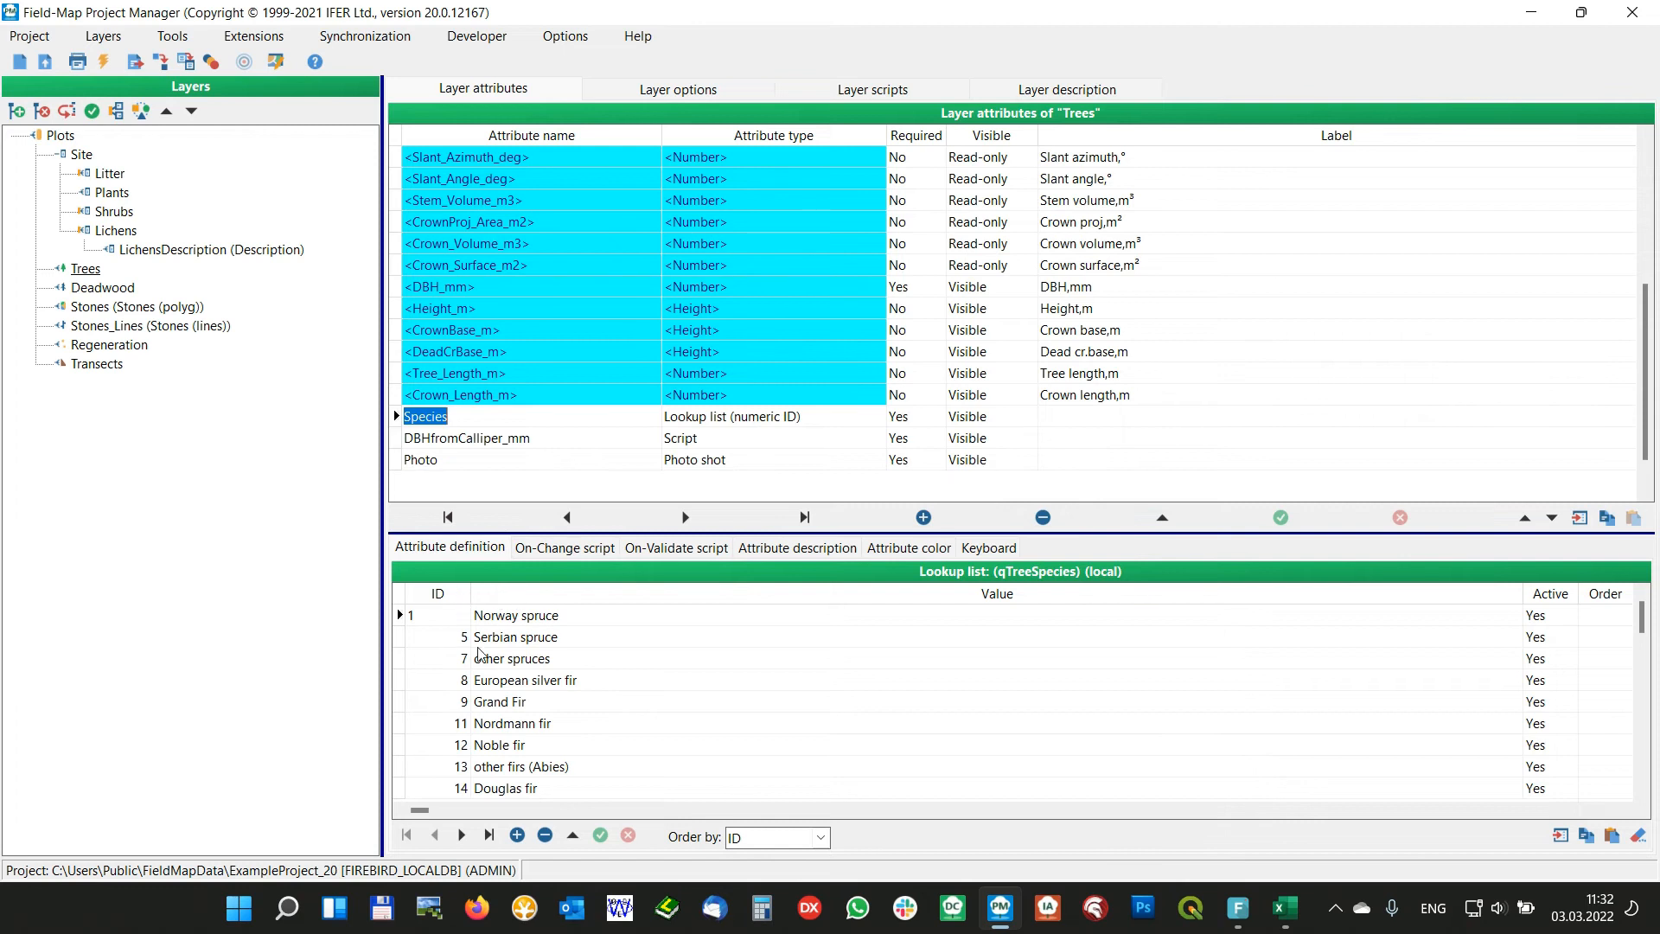
{"action": "left_click", "coordinate": [449, 680]}
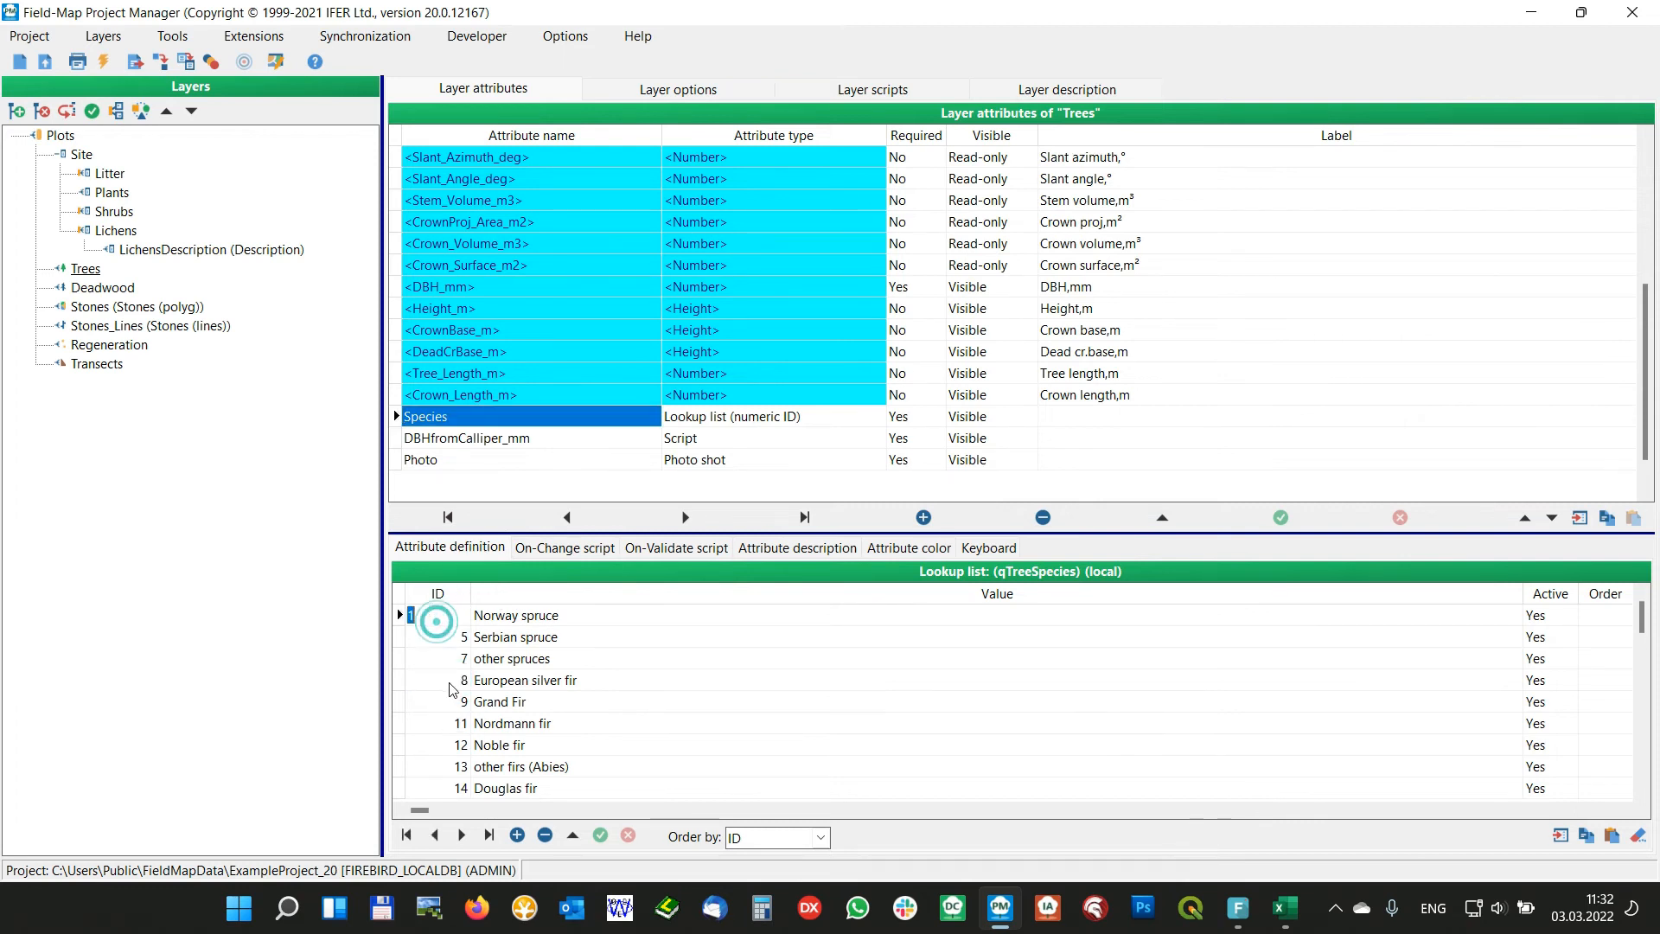
{"action": "left_click", "coordinate": [172, 37]}
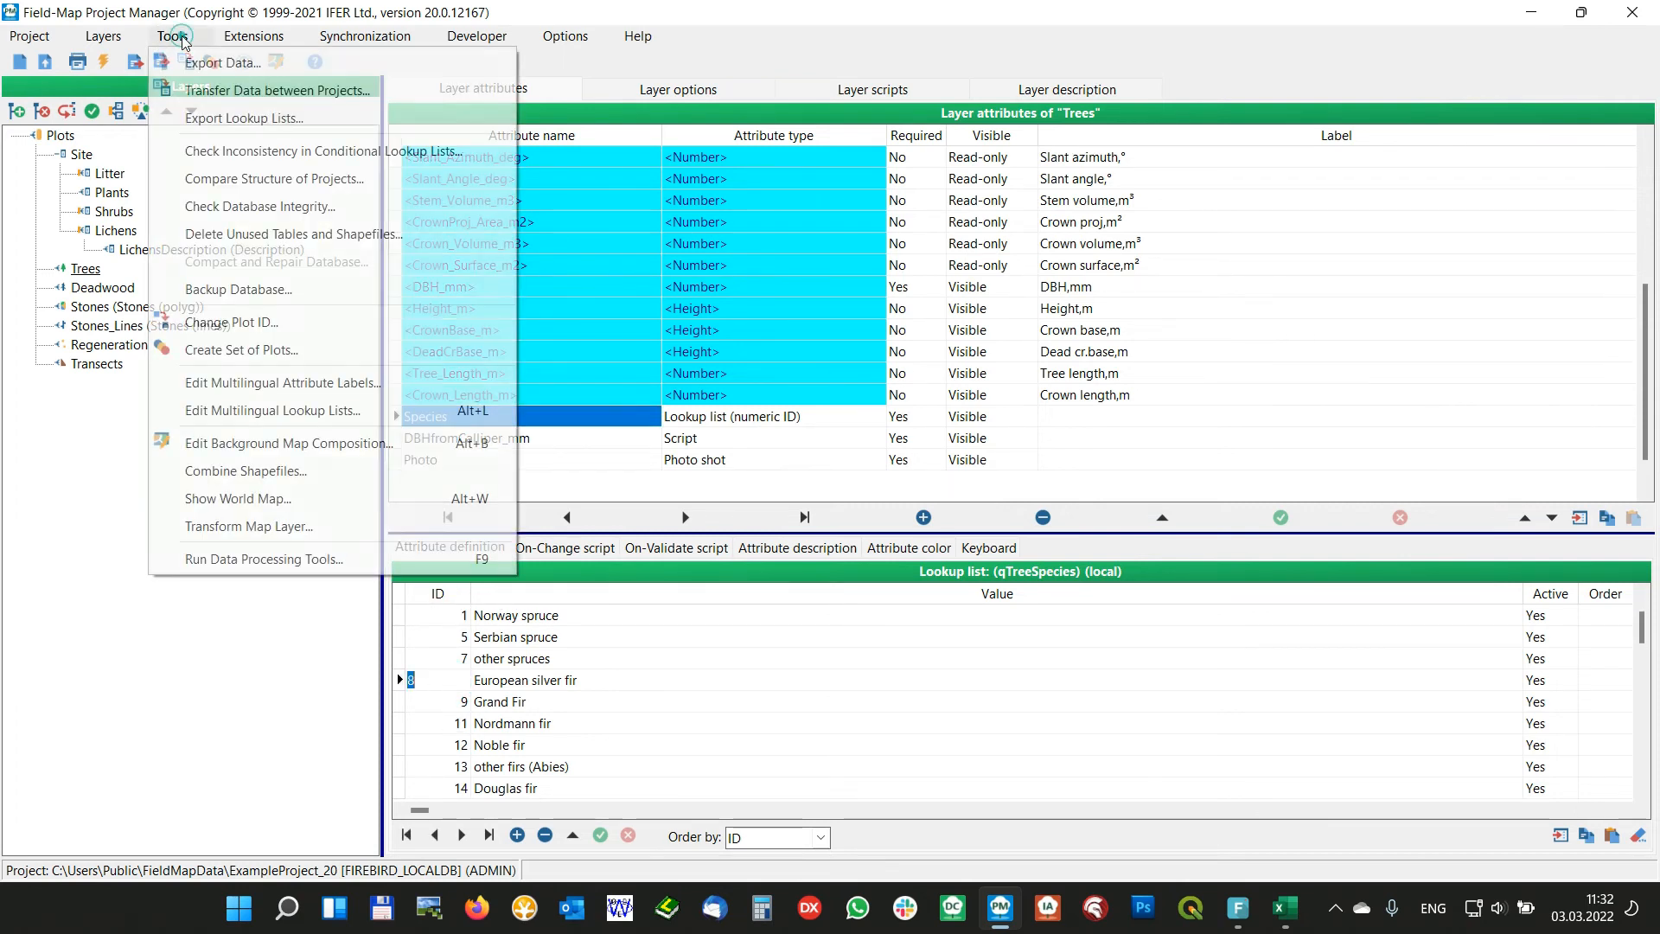
{"action": "left_click", "coordinate": [259, 415]}
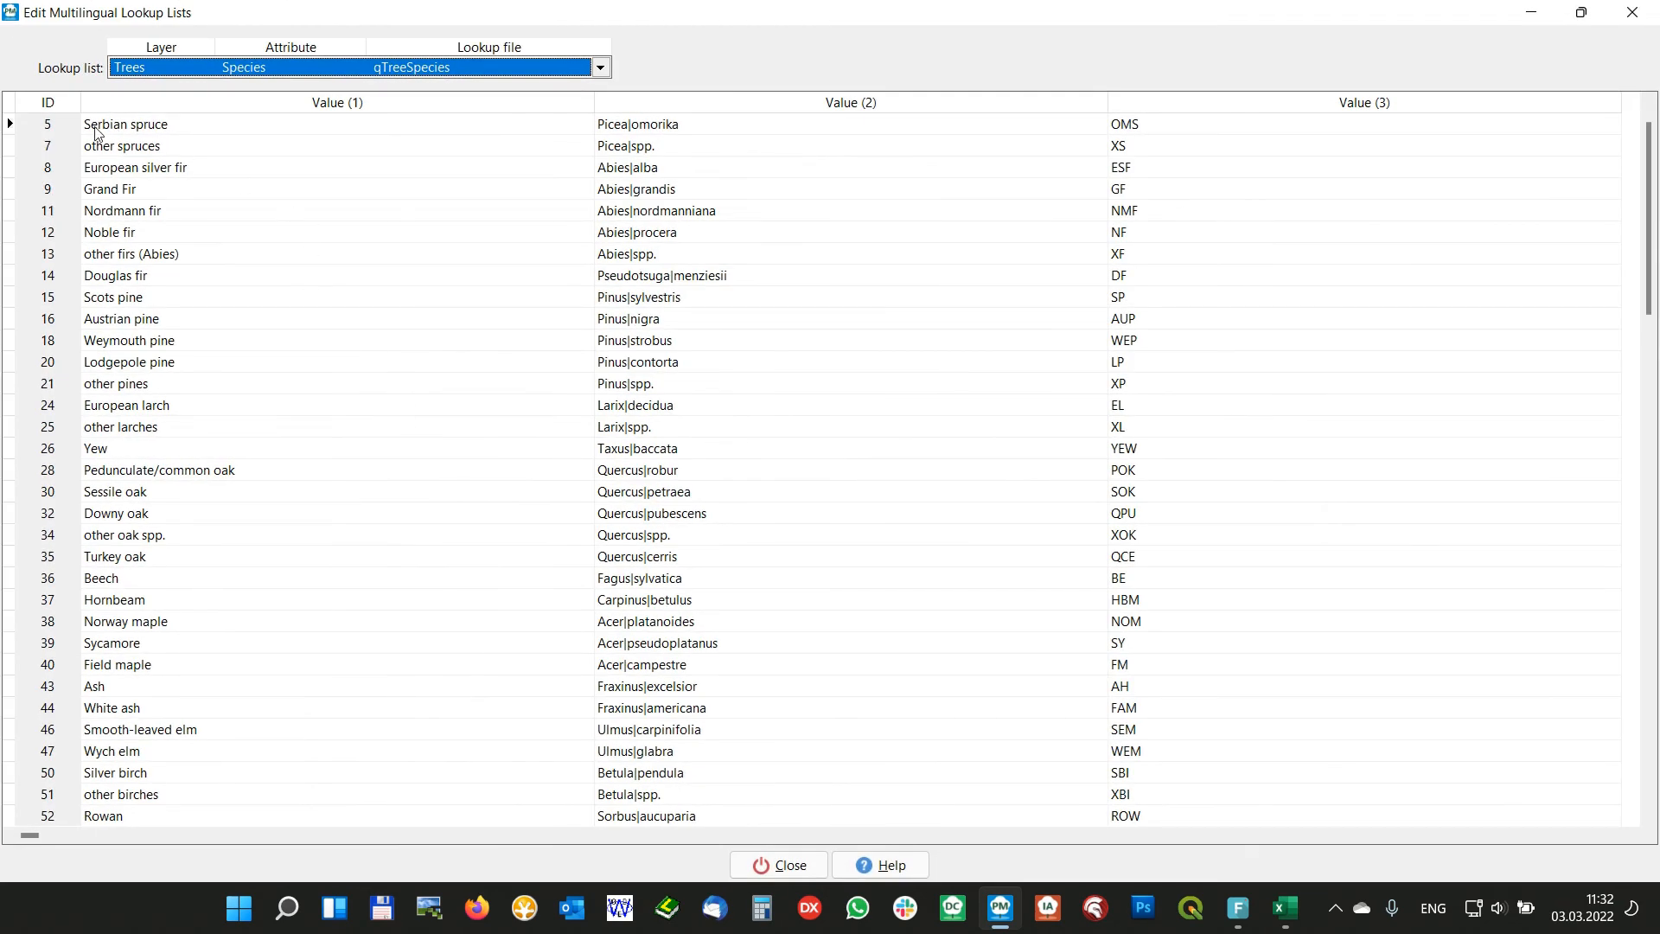
Add the ID prefix to all Value (1) entries of qTreeSpecies in ID-Value form, and close the editor
{"action": "left_click", "coordinate": [145, 149]}
{"action": "right_click", "coordinate": [145, 149]}
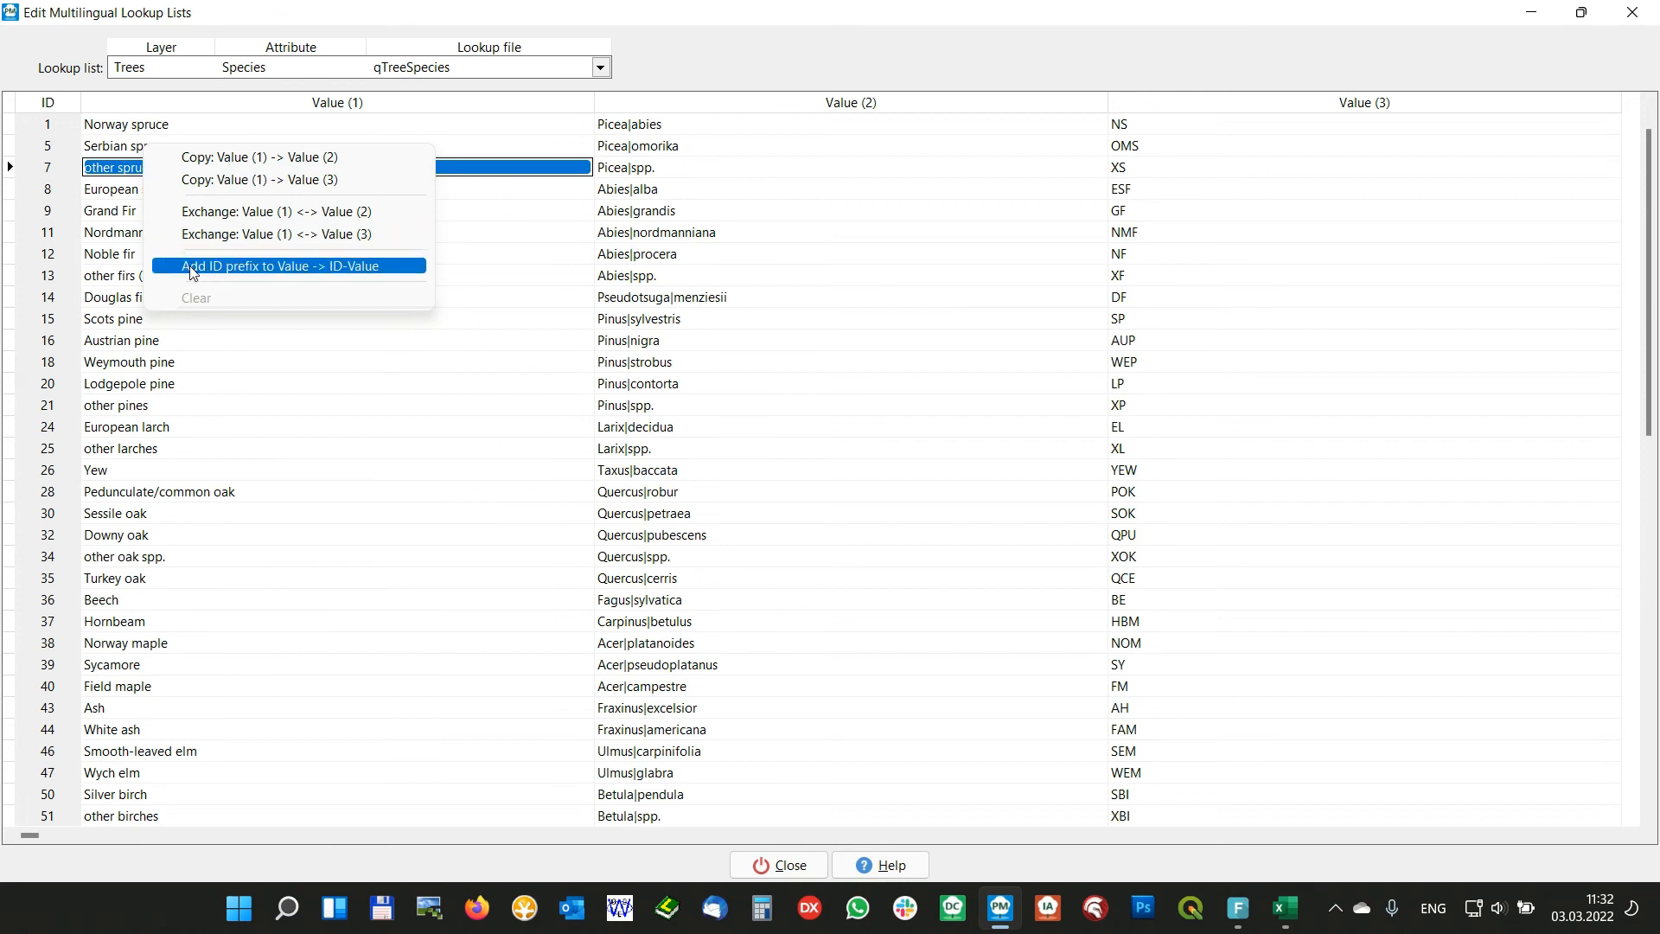
{"action": "left_click", "coordinate": [294, 268]}
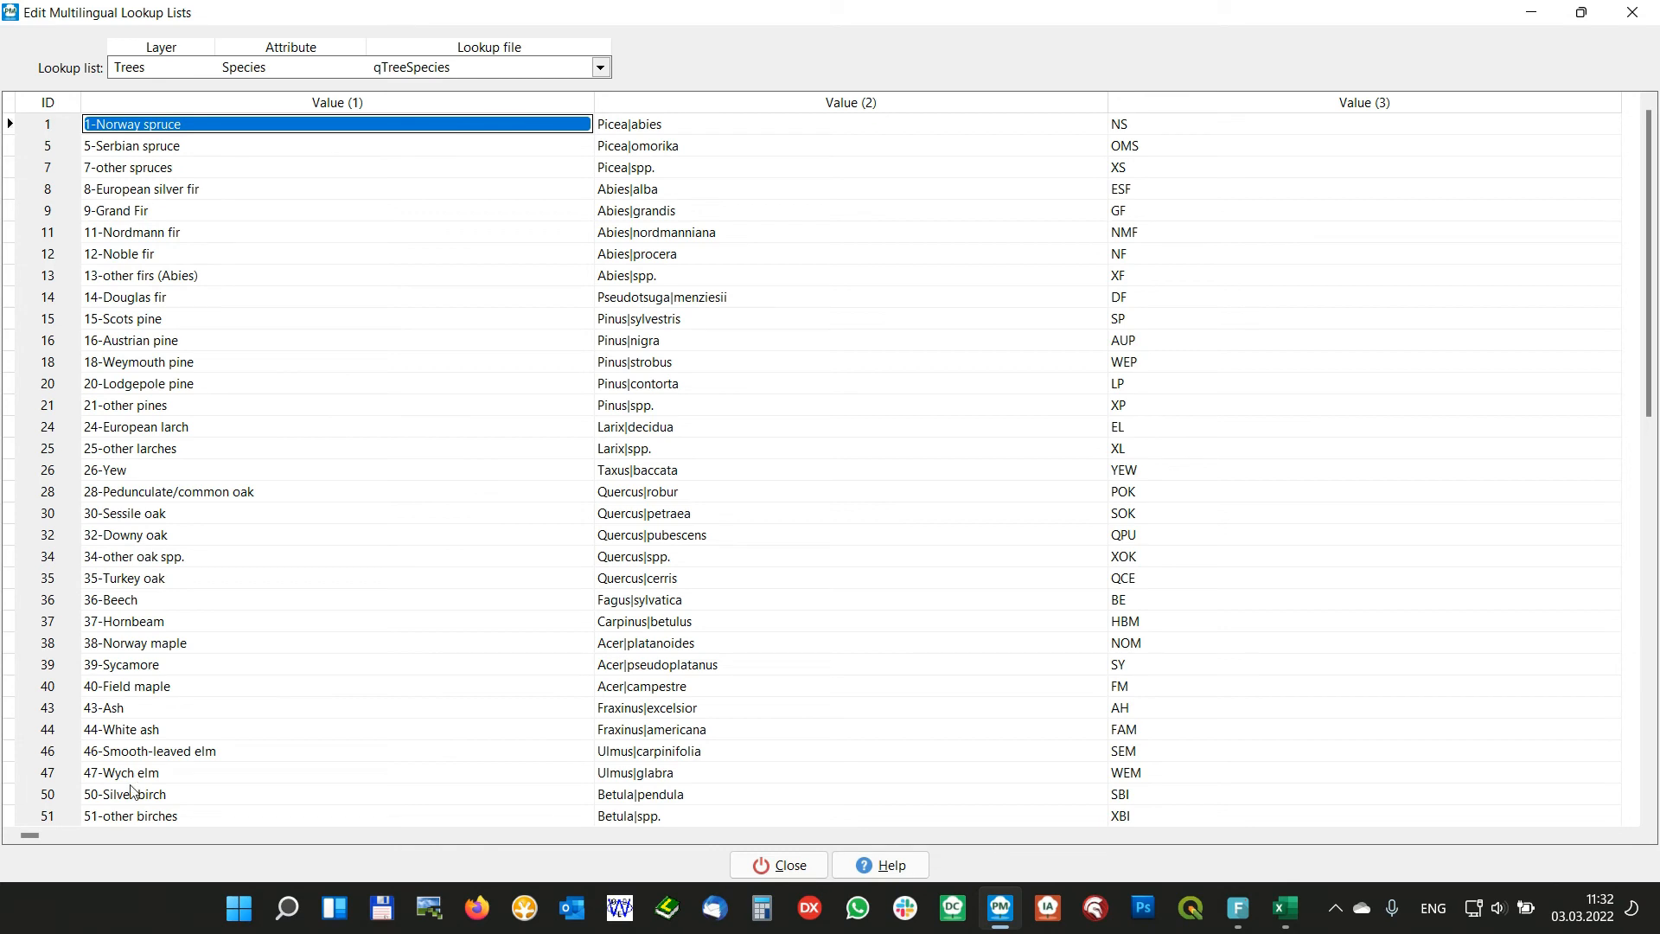
{"action": "left_click", "coordinate": [783, 866]}
Set the Species attribute's virtual keyboard type to Numeric keyboard and return to its lookup list definition
{"action": "left_click", "coordinate": [982, 550]}
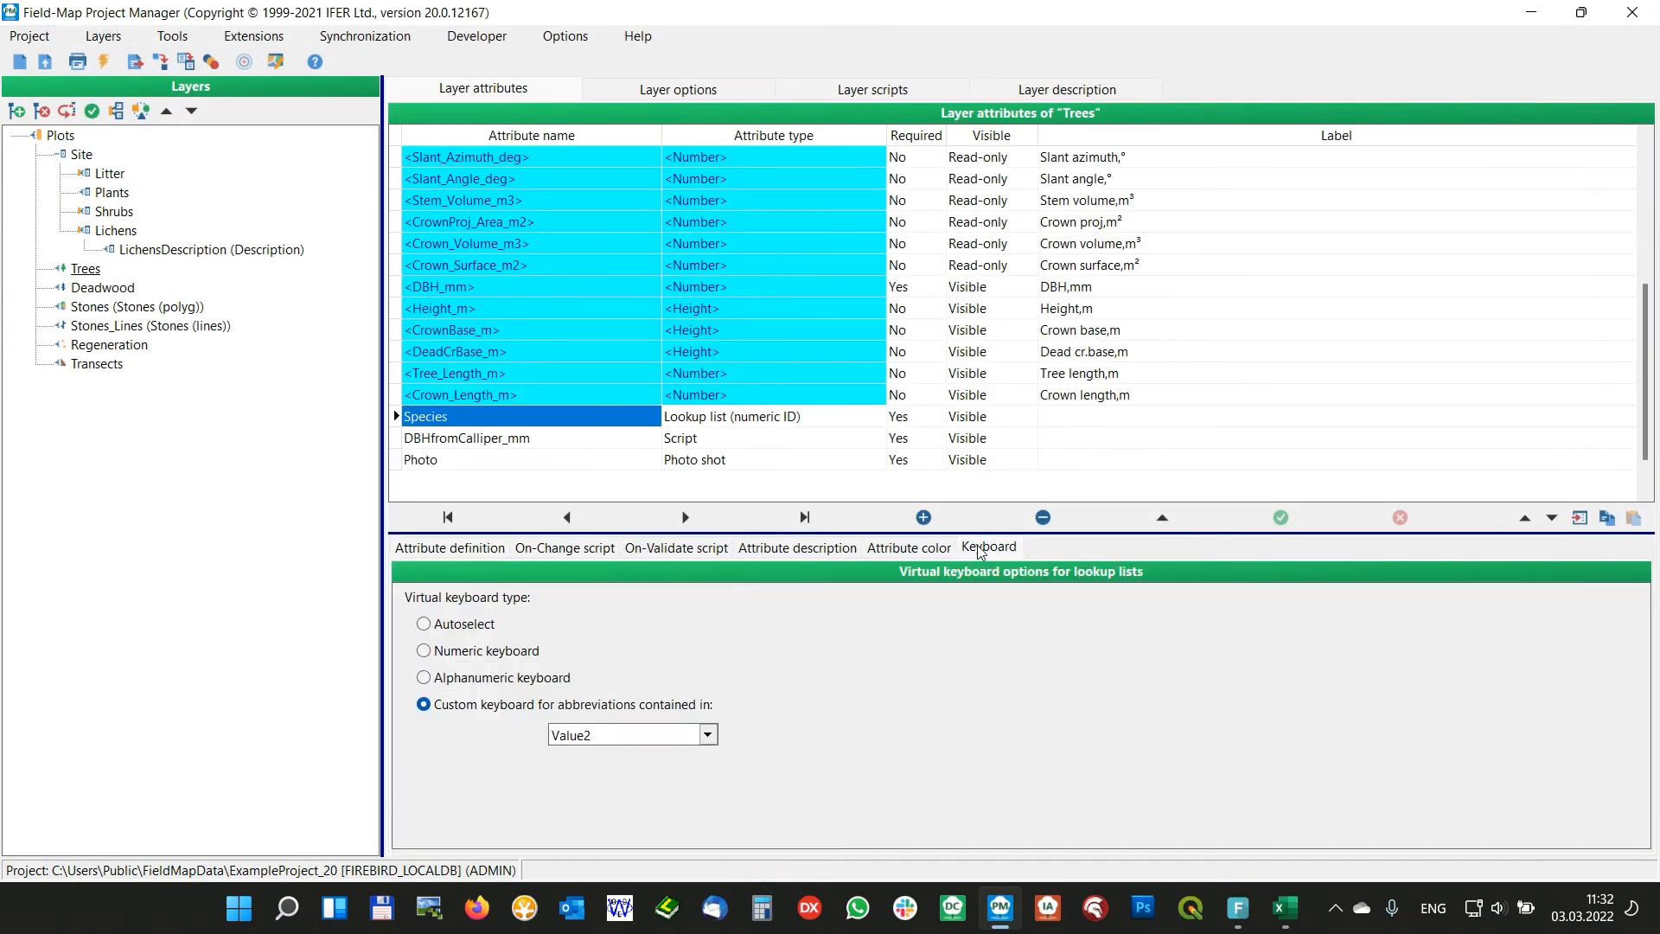
{"action": "left_click", "coordinate": [435, 655]}
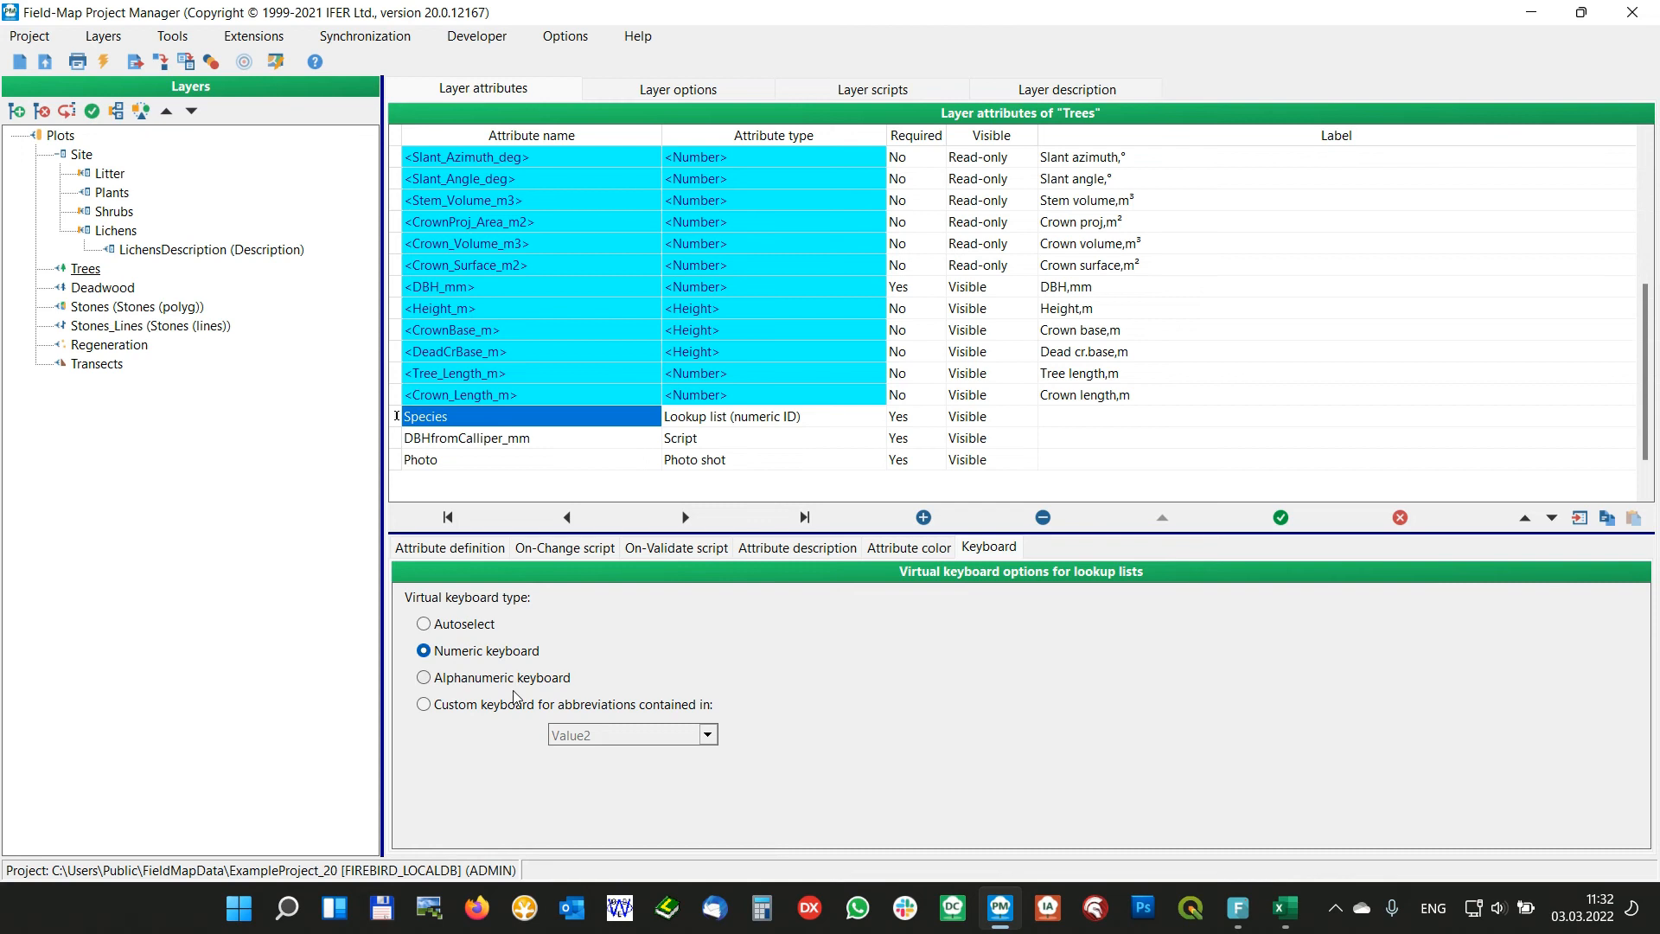
{"action": "left_click", "coordinate": [458, 551]}
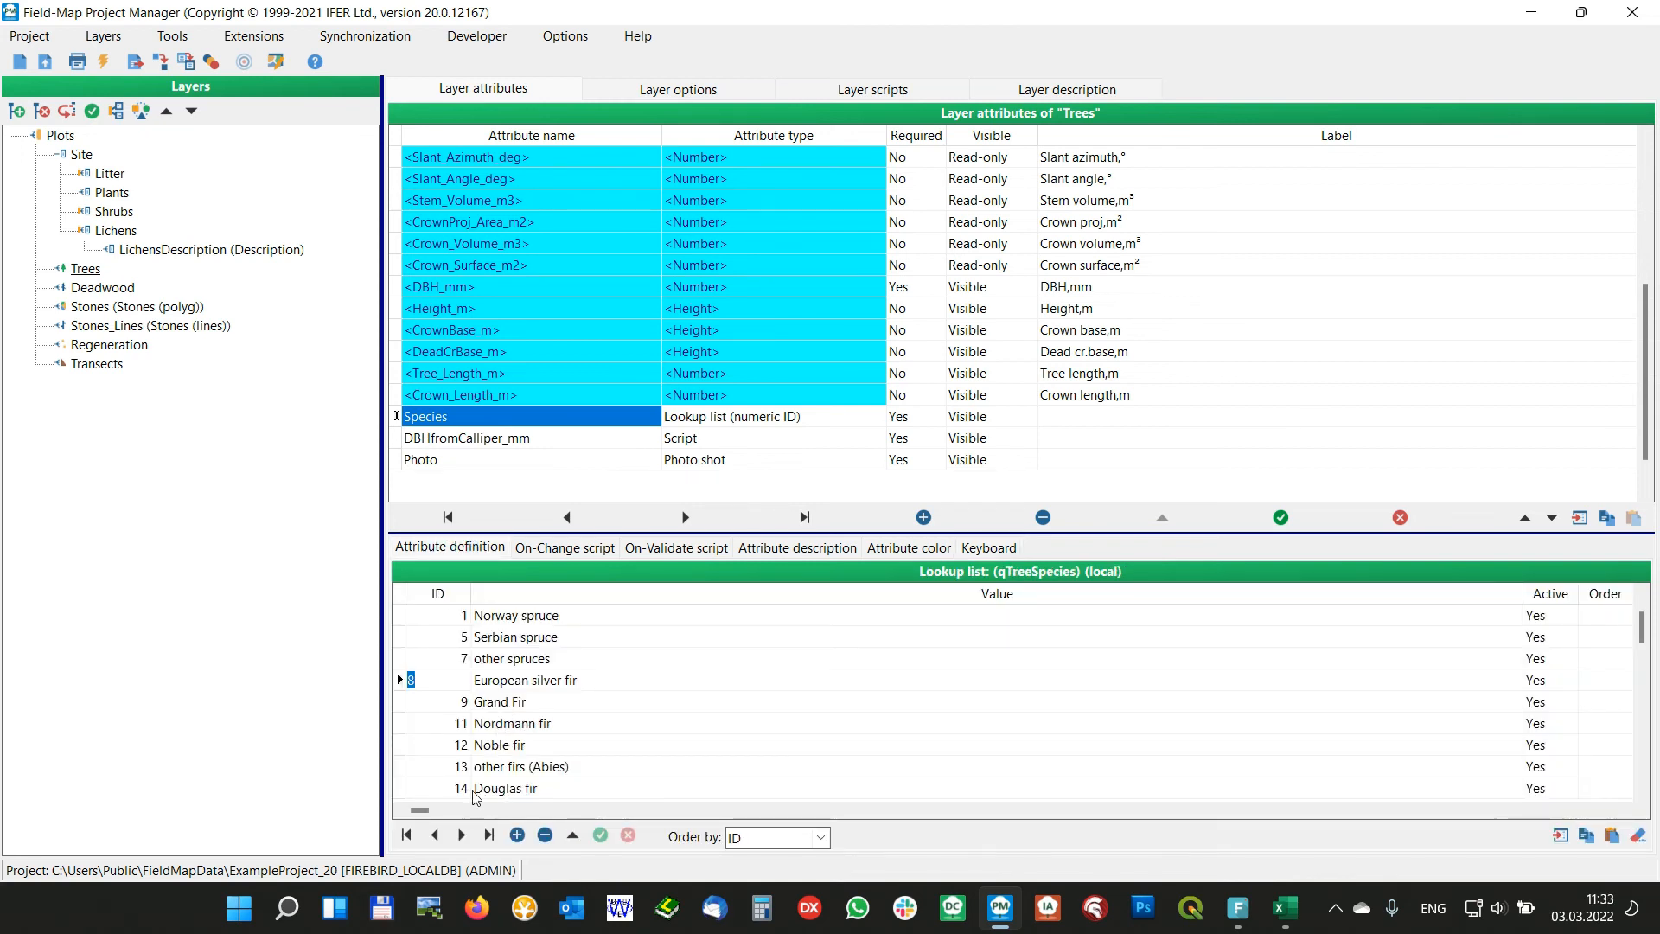
{"action": "left_click", "coordinate": [619, 745]}
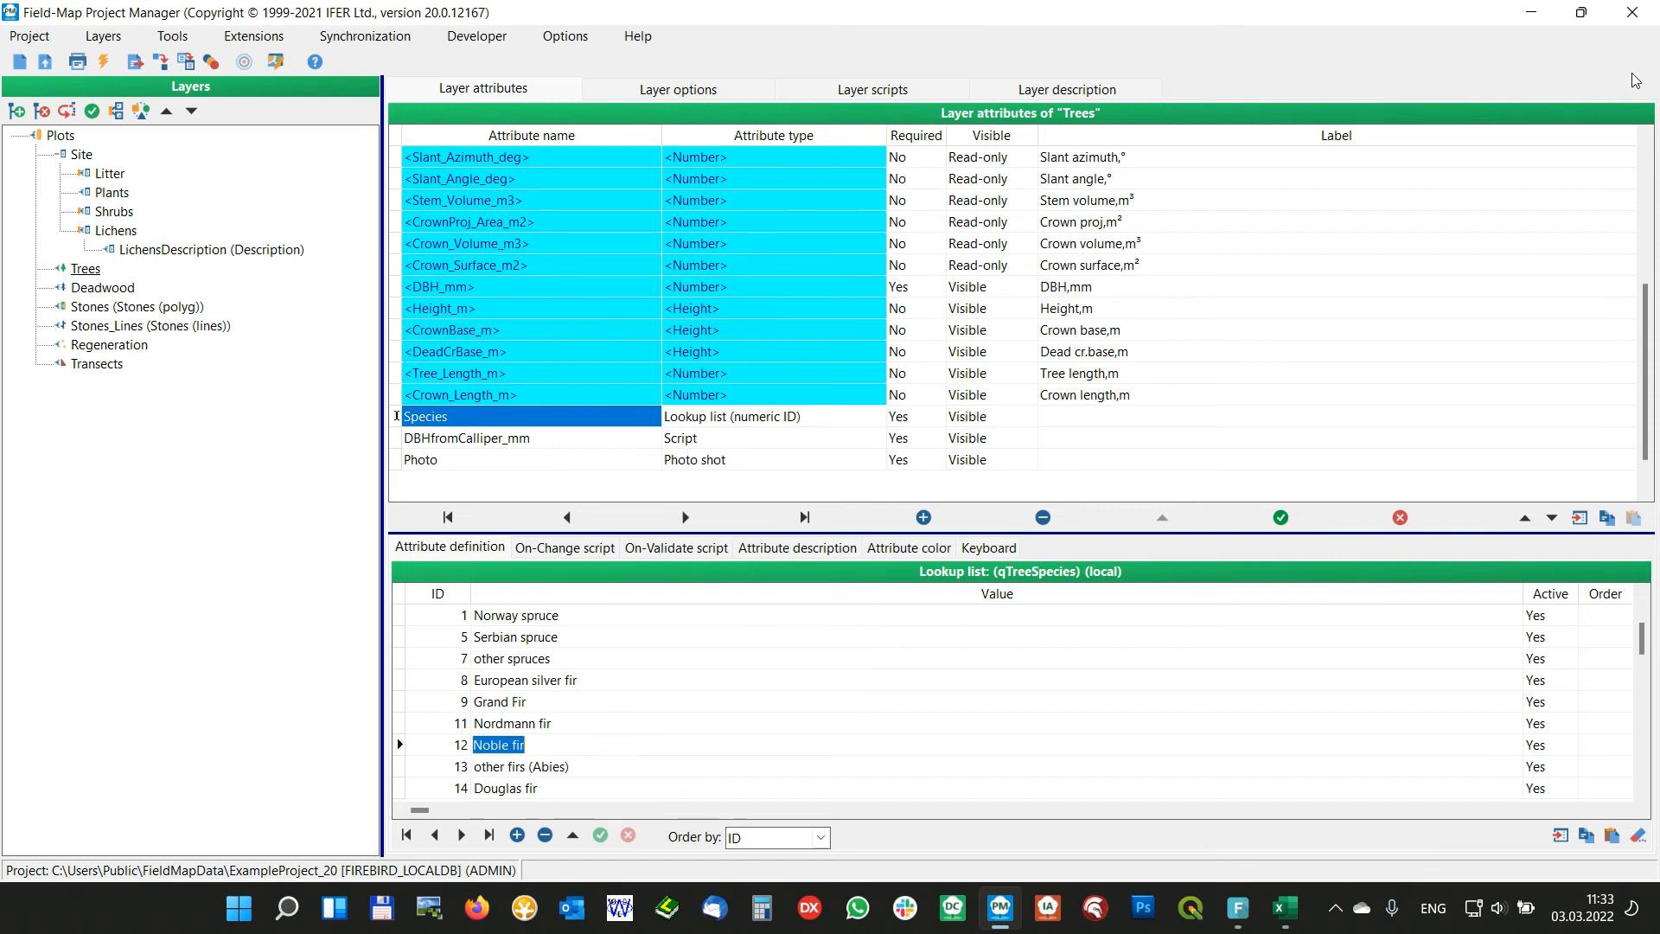
Close the Project Manager and compile the Field-Map project on exit
{"action": "left_click", "coordinate": [1633, 12]}
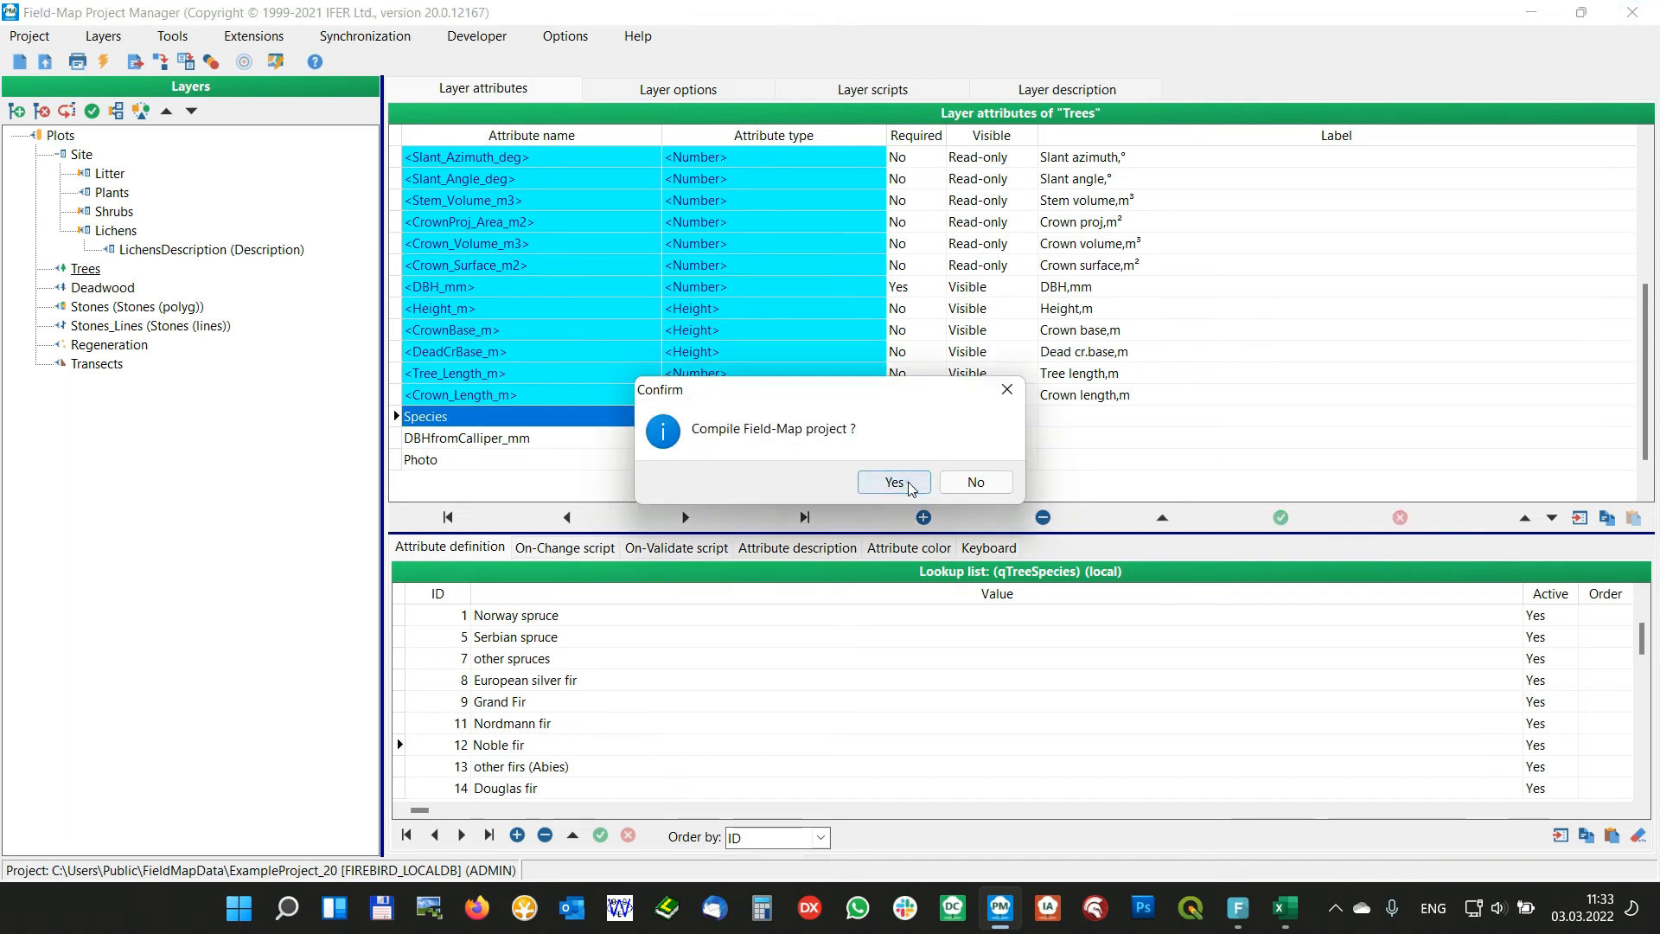
{"action": "left_click", "coordinate": [899, 478]}
{"action": "left_click", "coordinate": [813, 483]}
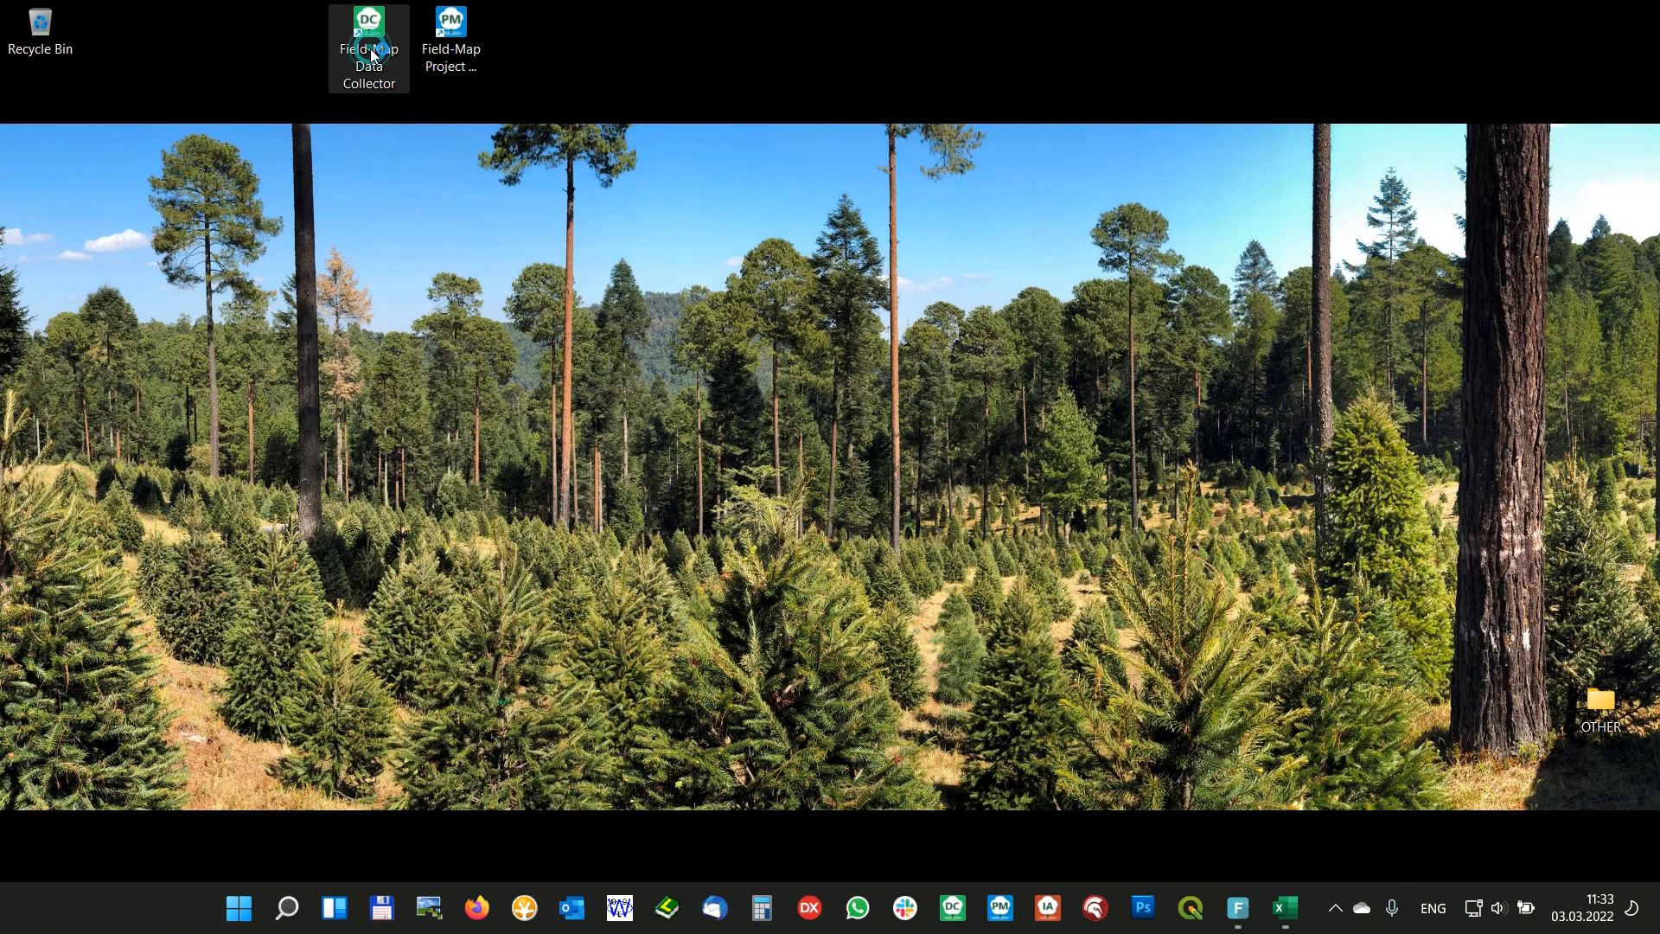
Open ExampleProject_20 in Field-Map Data Collector and bring up the numeric Species keyboard for tree 1
{"action": "left_click", "coordinate": [735, 562]}
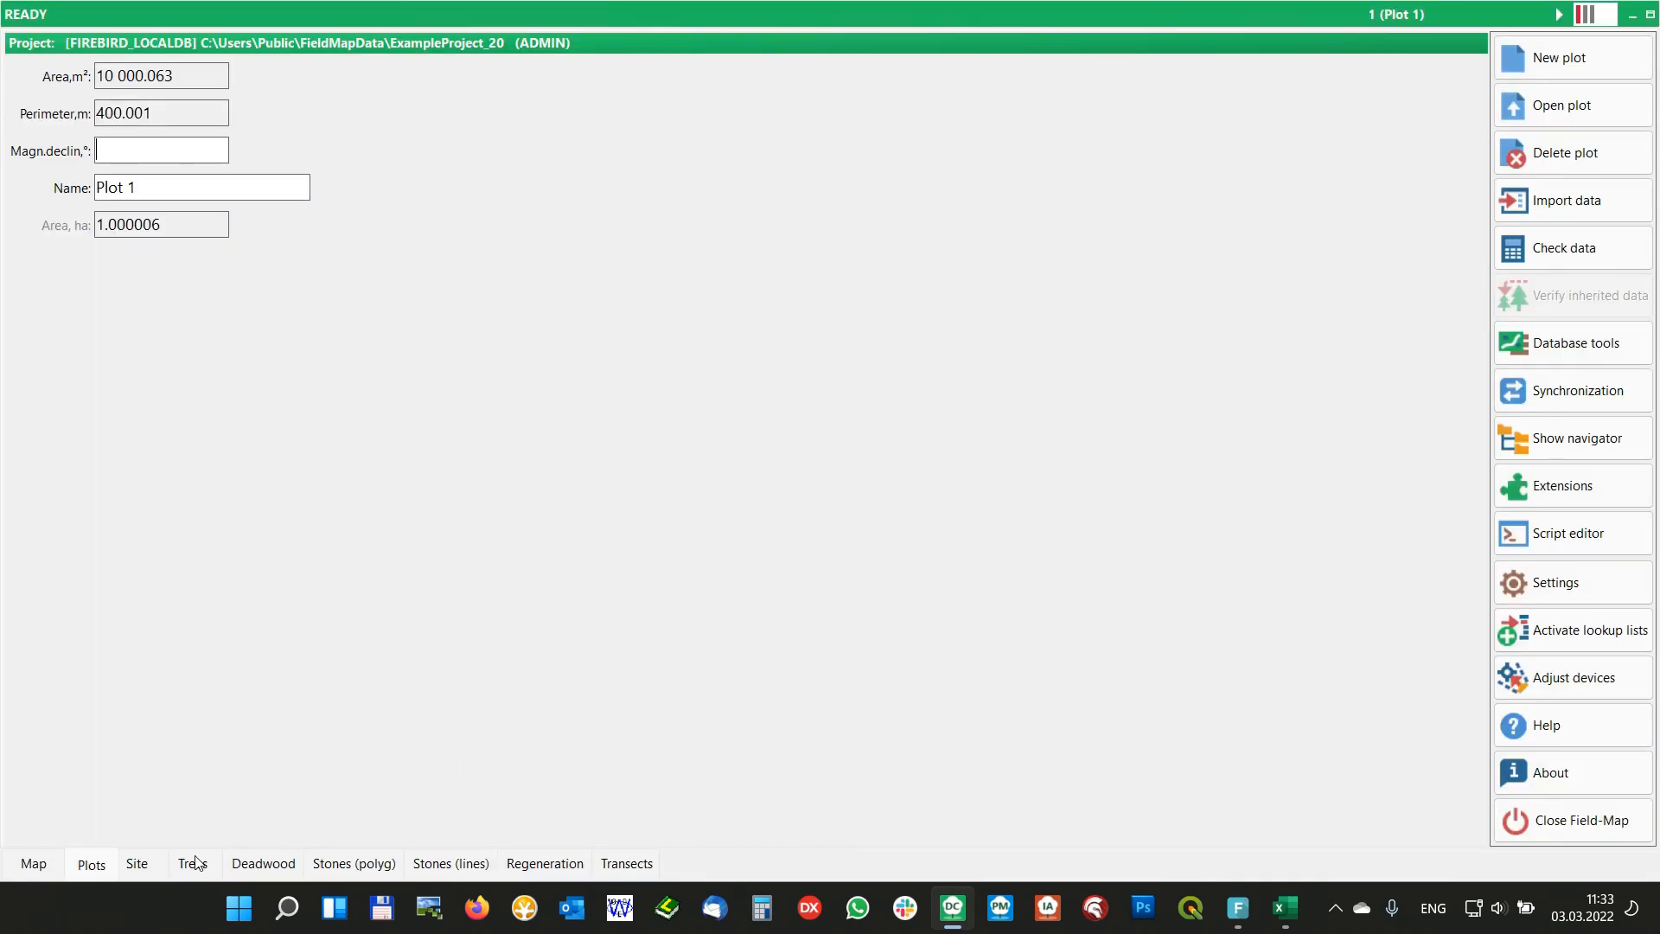
{"action": "left_click", "coordinate": [193, 863]}
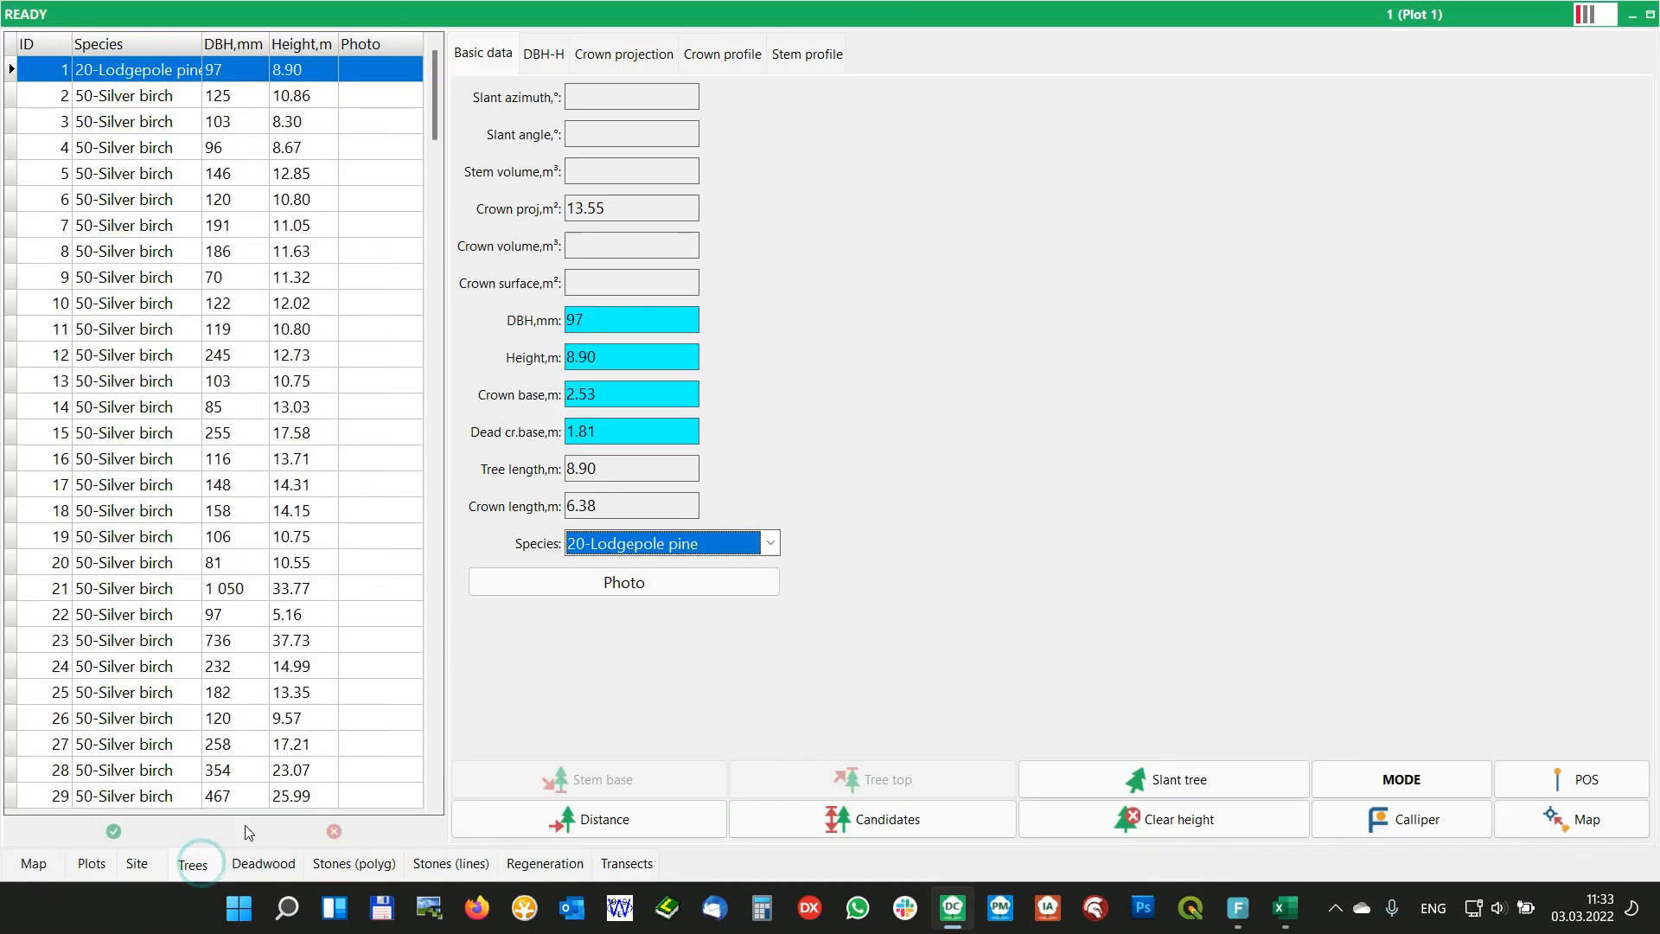
{"action": "left_click", "coordinate": [673, 546]}
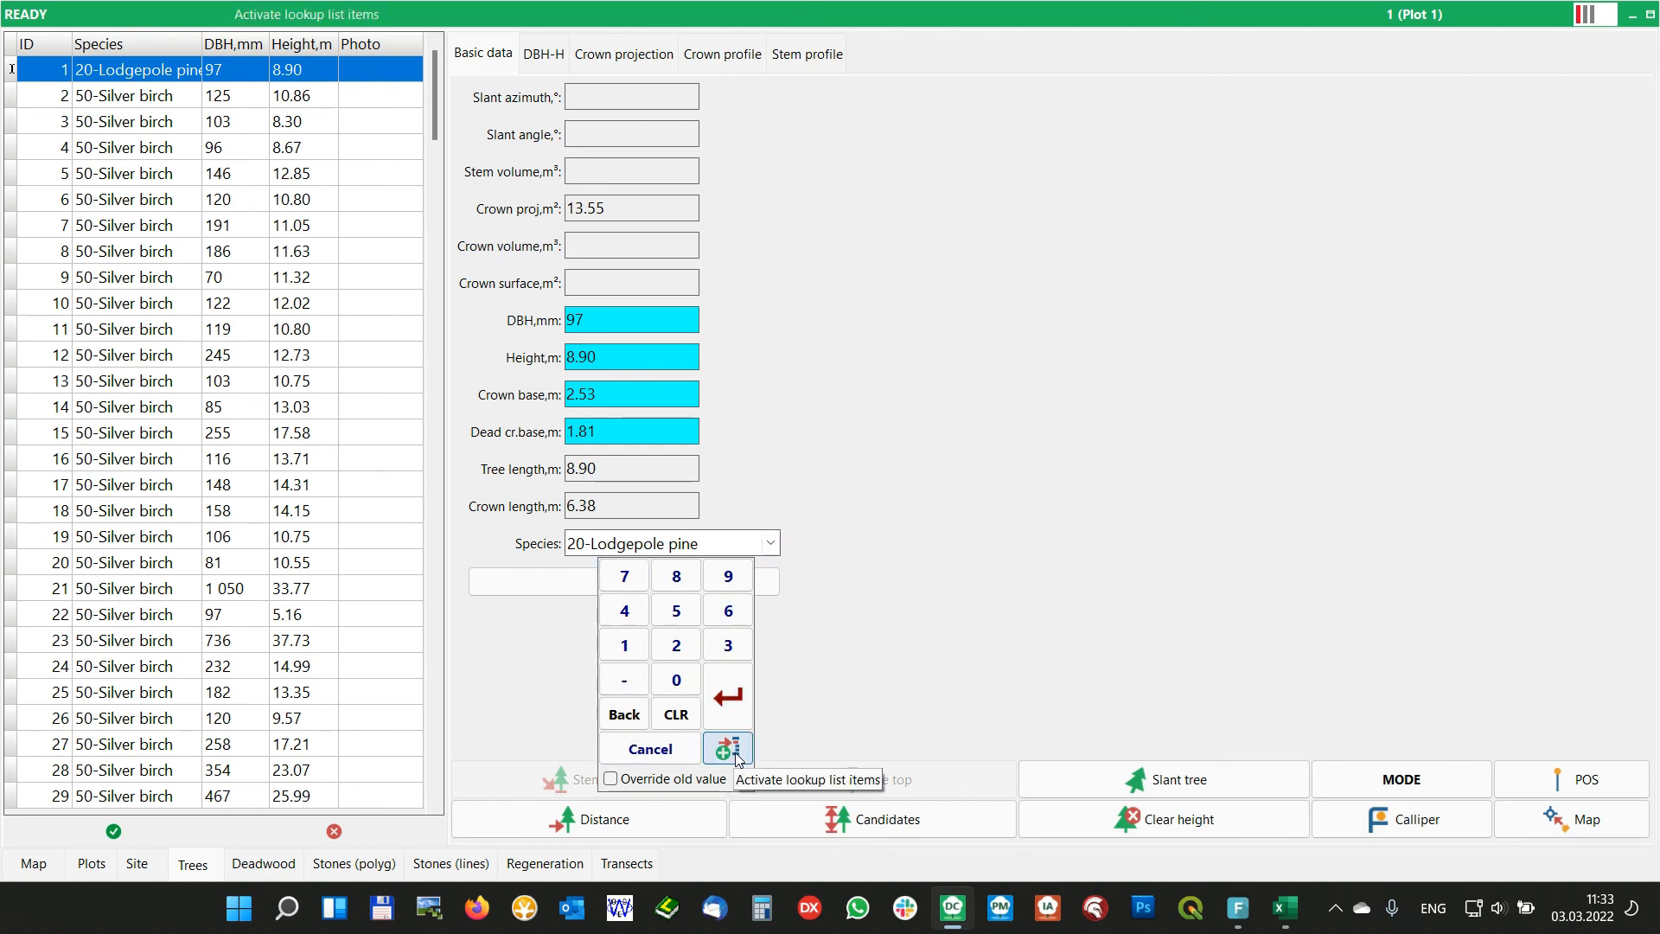
Enlarge the numeric virtual keyboard with its Resize keyboard option
{"action": "right_click", "coordinate": [729, 709]}
{"action": "left_click", "coordinate": [747, 728]}
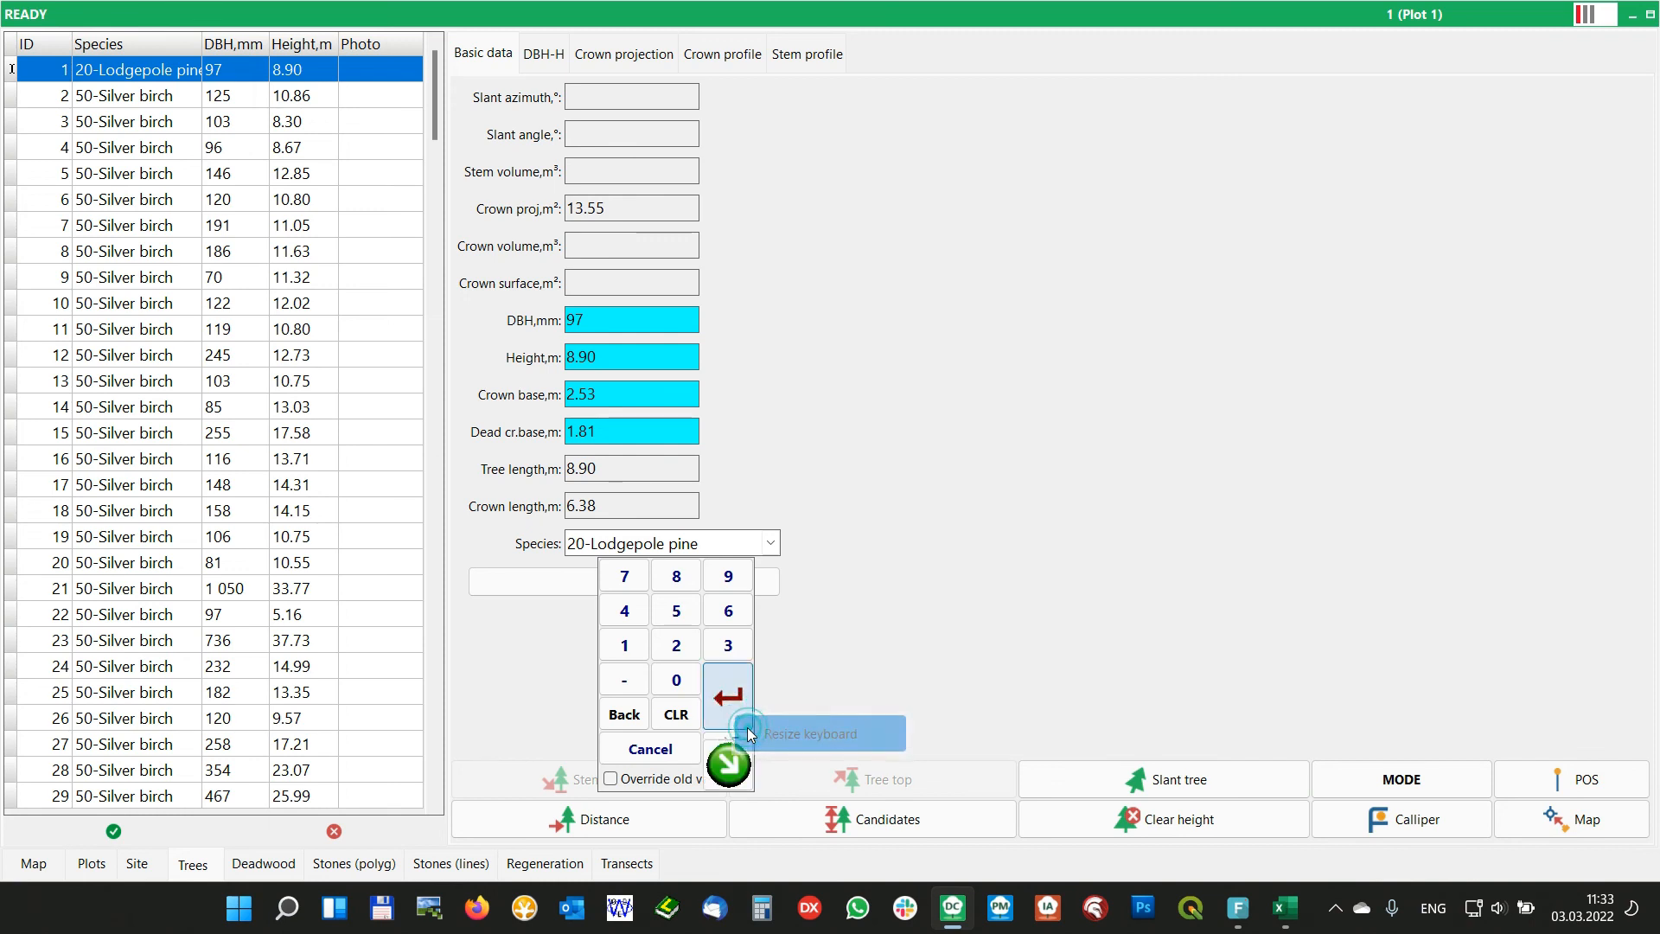
{"action": "left_click_drag", "start_coordinate": [729, 763], "coordinate": [853, 828]}
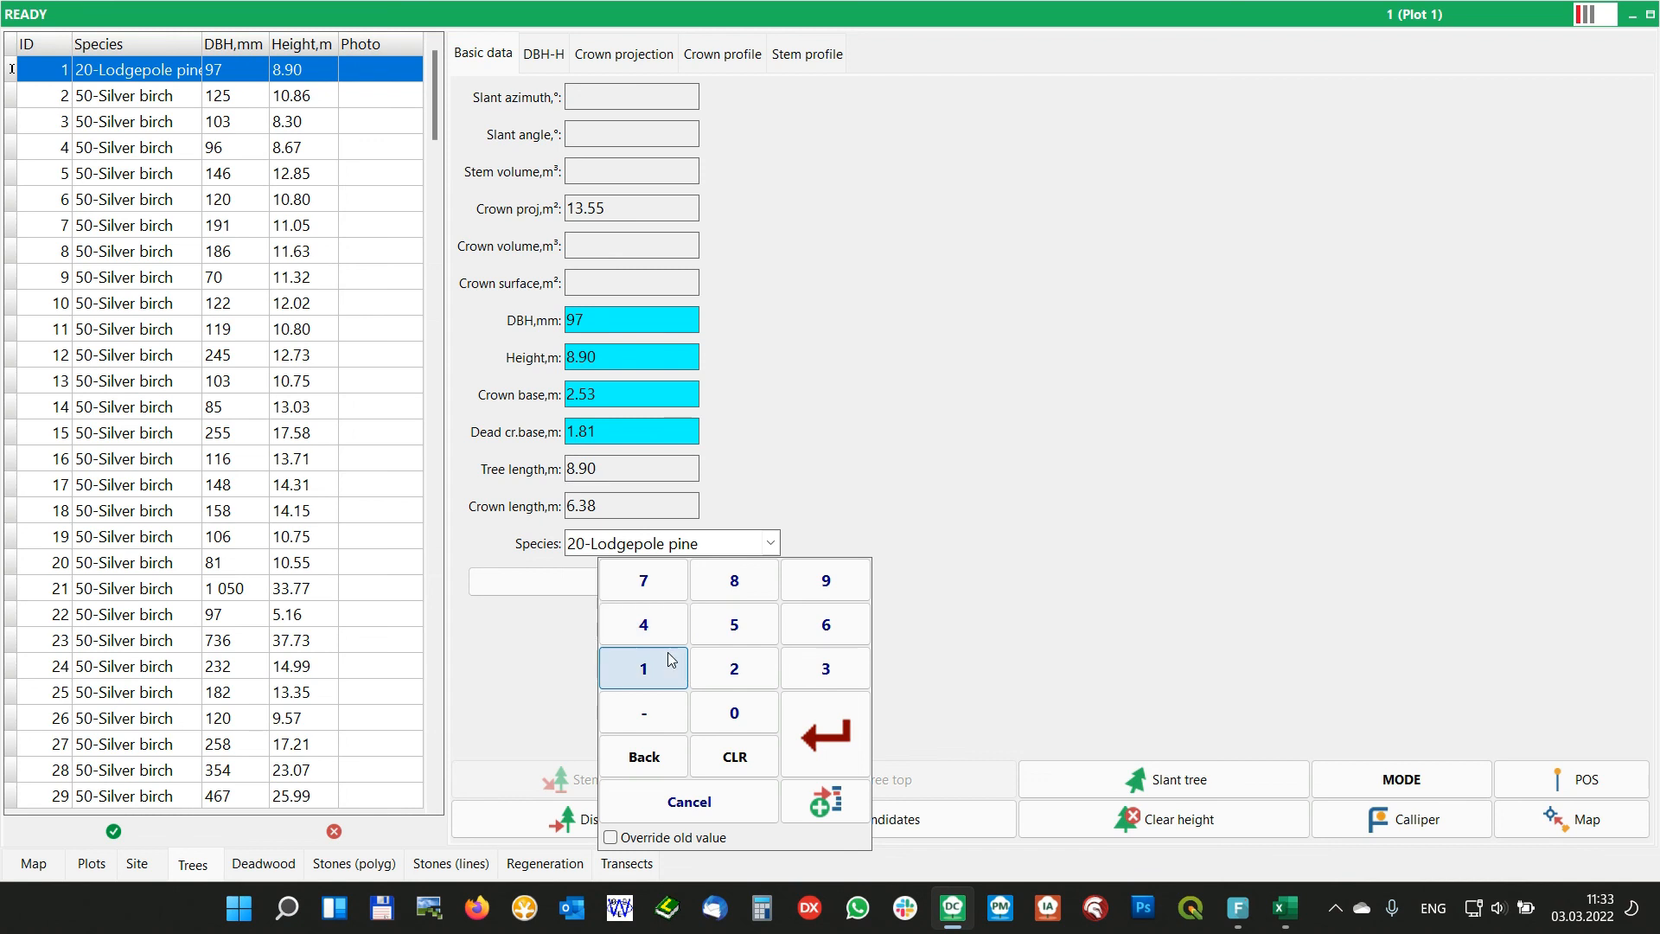
Set tree 1's species to 14-Douglas fir by entering code 14, and check the prefixed species list
{"action": "left_click", "coordinate": [640, 661]}
{"action": "left_click", "coordinate": [638, 623]}
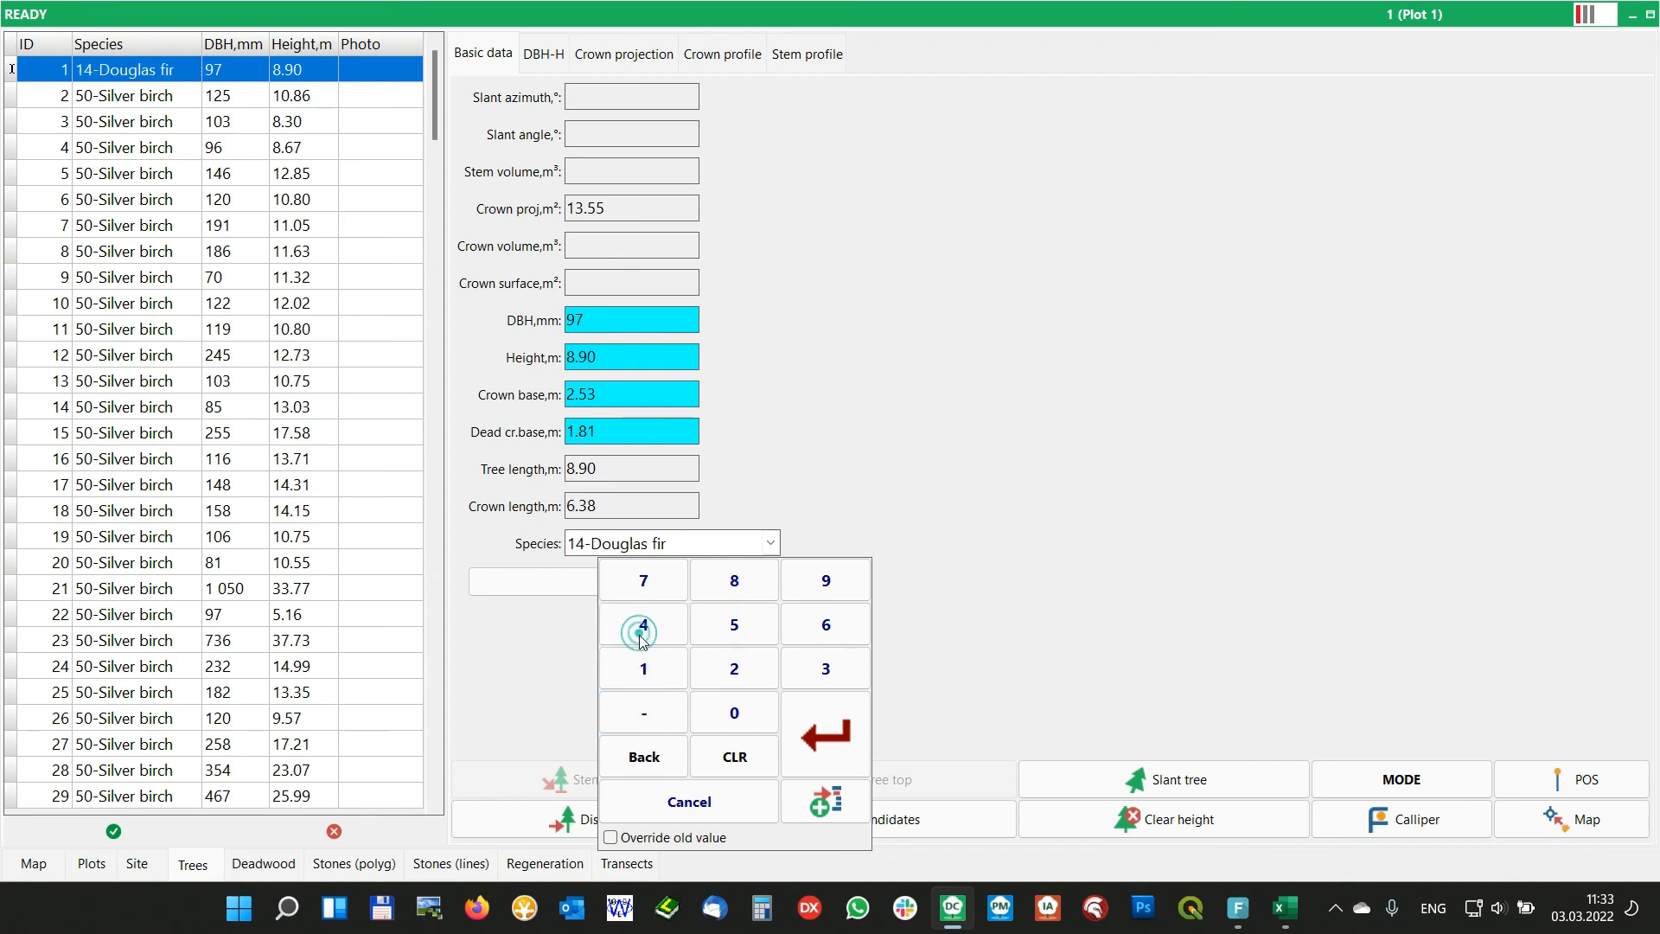
{"action": "left_click", "coordinate": [856, 735]}
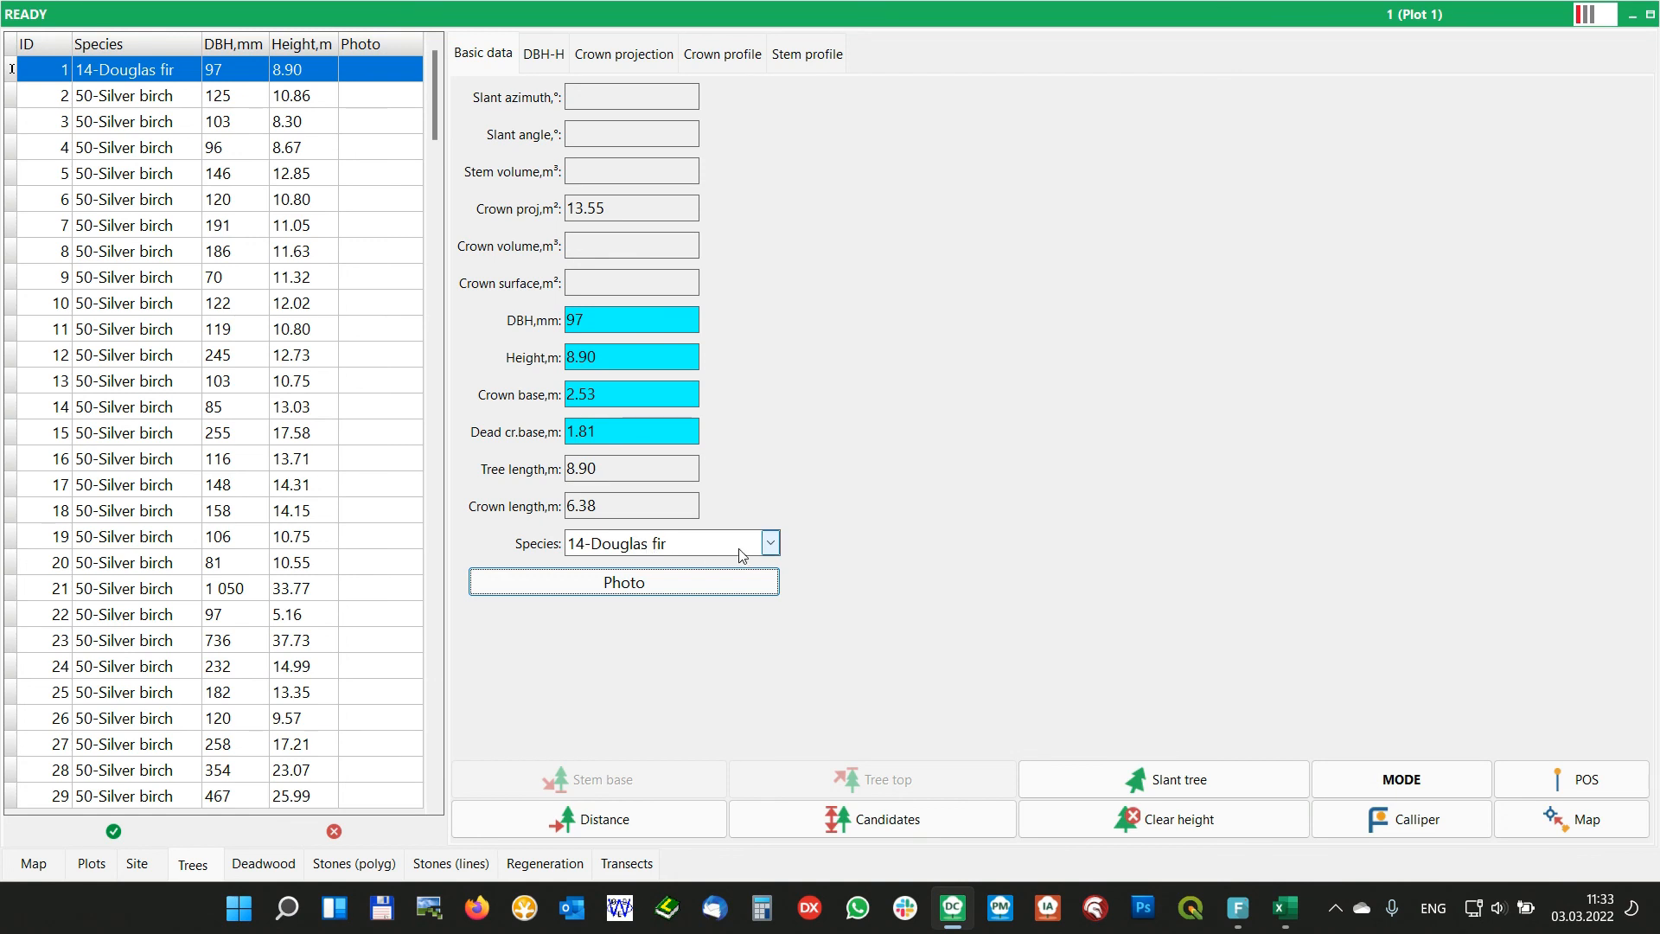
{"action": "left_click", "coordinate": [770, 544]}
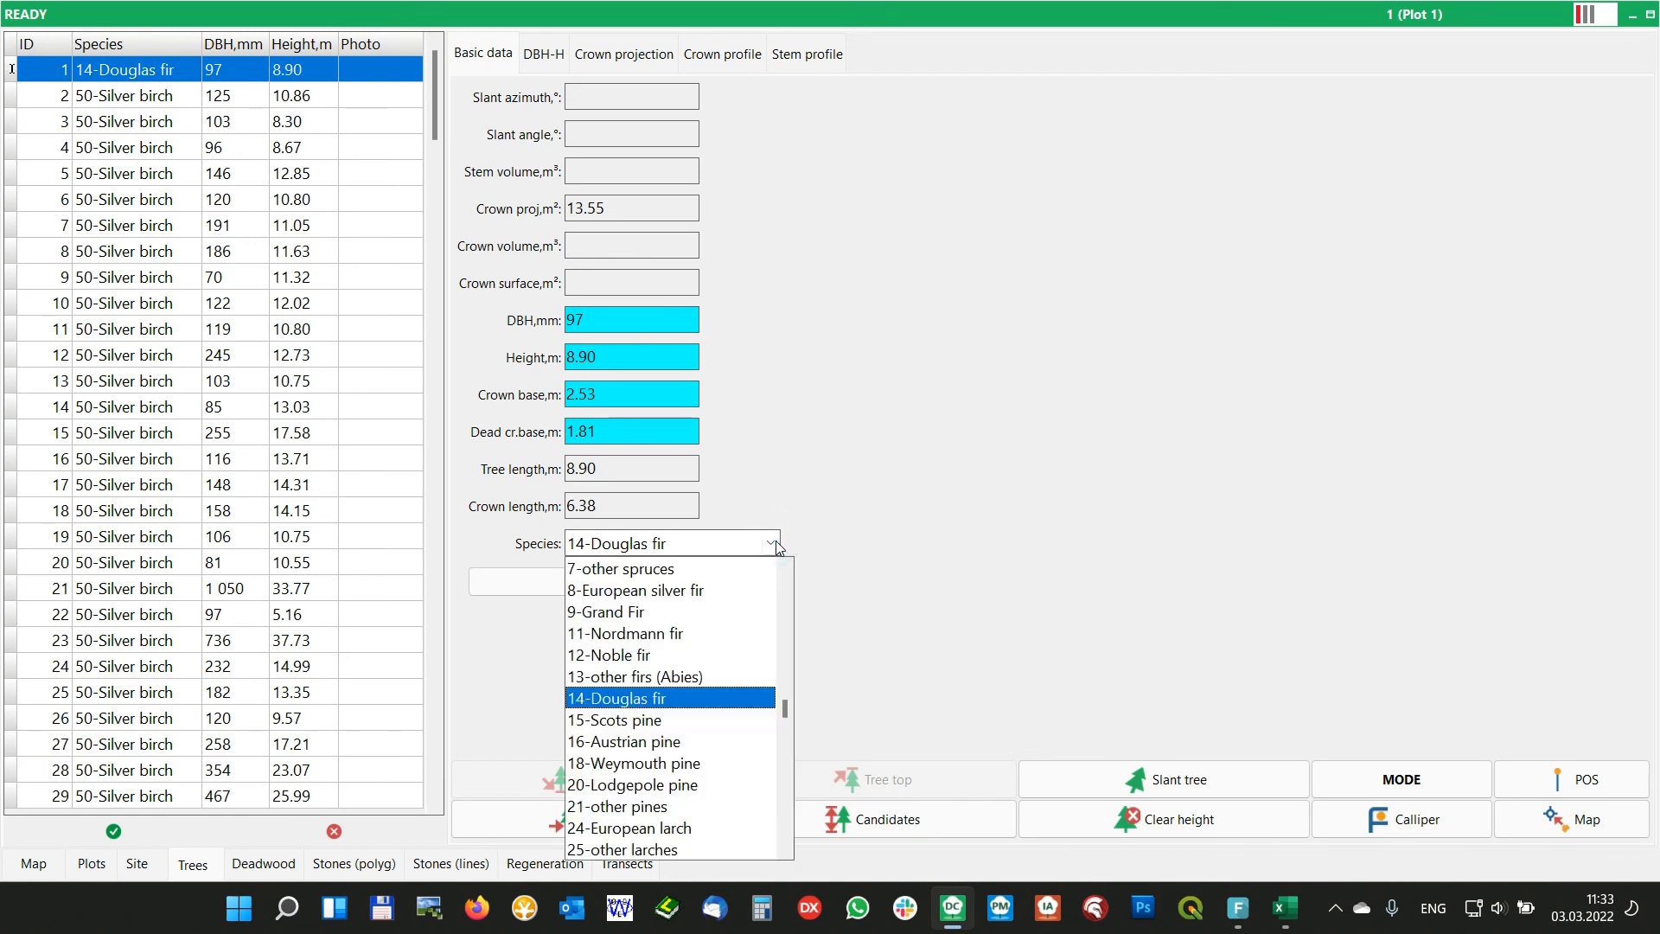
{"action": "left_click", "coordinate": [776, 544]}
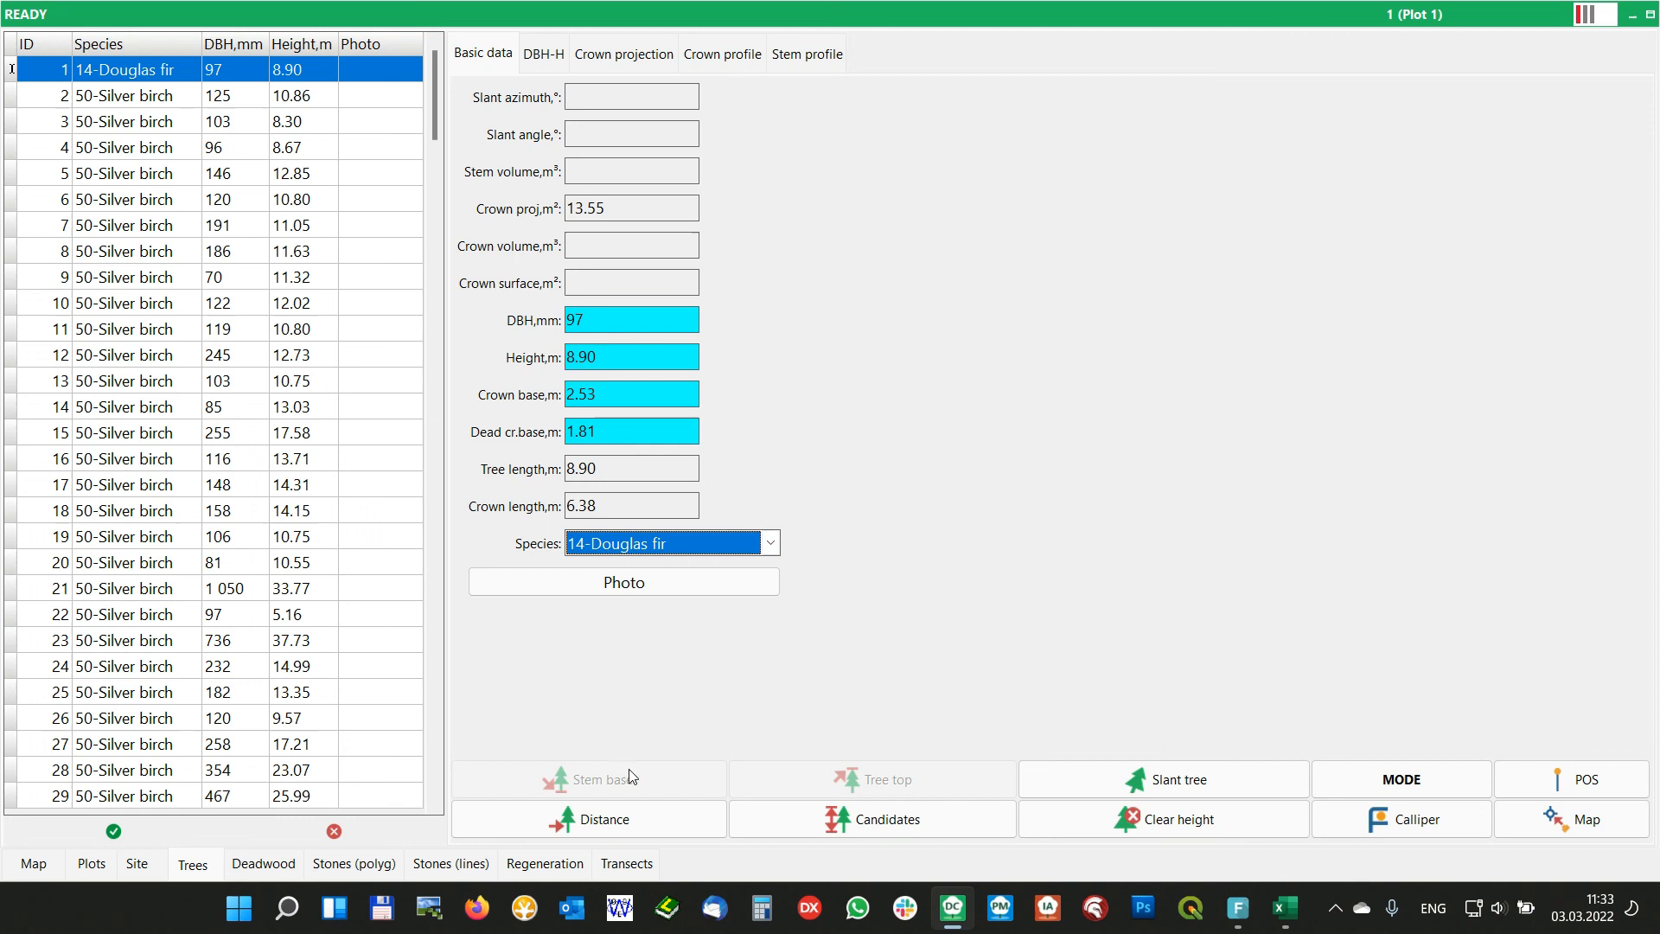